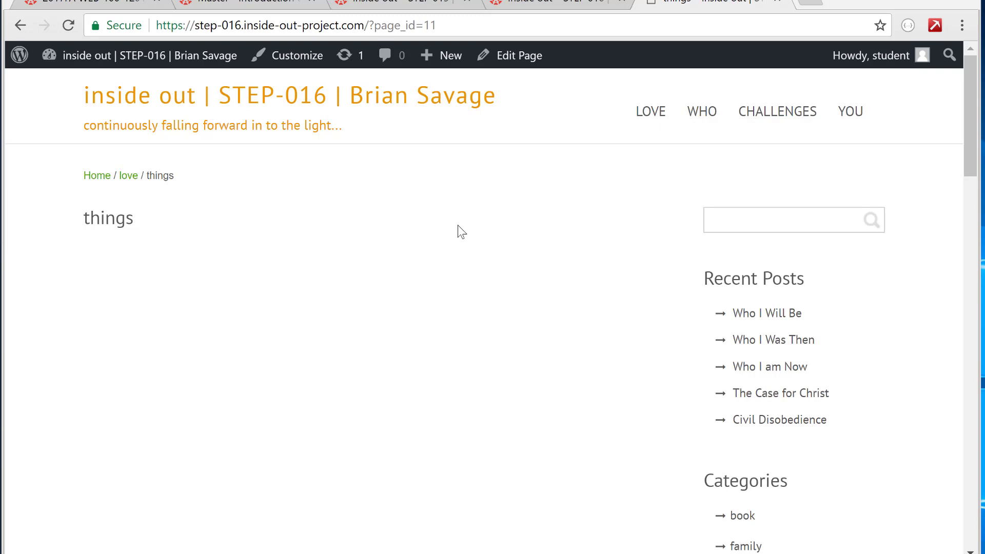
- Examine the ?page_id=11 query string in the address of the things page, including the parameter name and its value
{"action": "left_click", "coordinate": [367, 34]}
{"action": "left_click", "coordinate": [373, 29]}
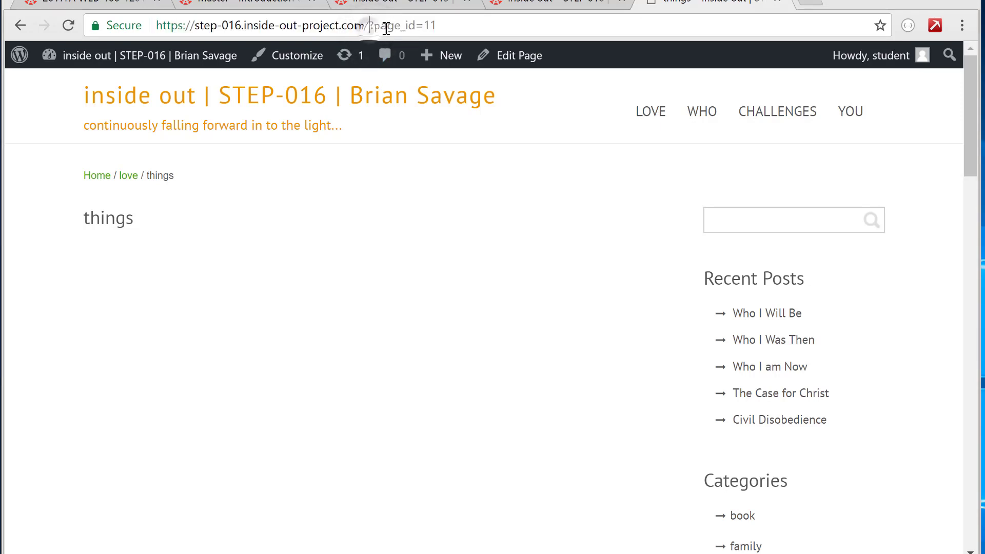
{"action": "left_click_drag", "start_coordinate": [370, 30], "coordinate": [444, 31]}
{"action": "left_click", "coordinate": [461, 29]}
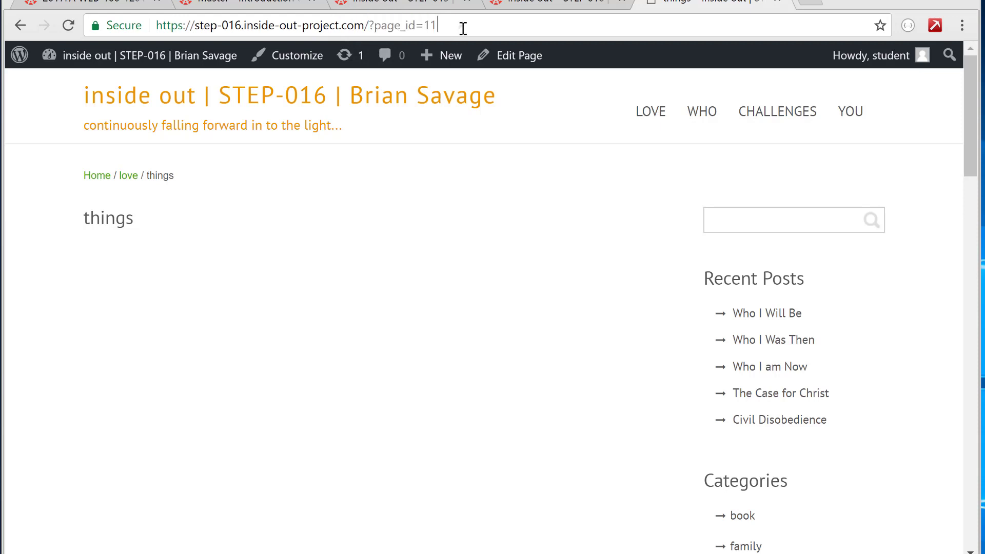
{"action": "left_click", "coordinate": [401, 28]}
{"action": "double_click", "coordinate": [401, 29]}
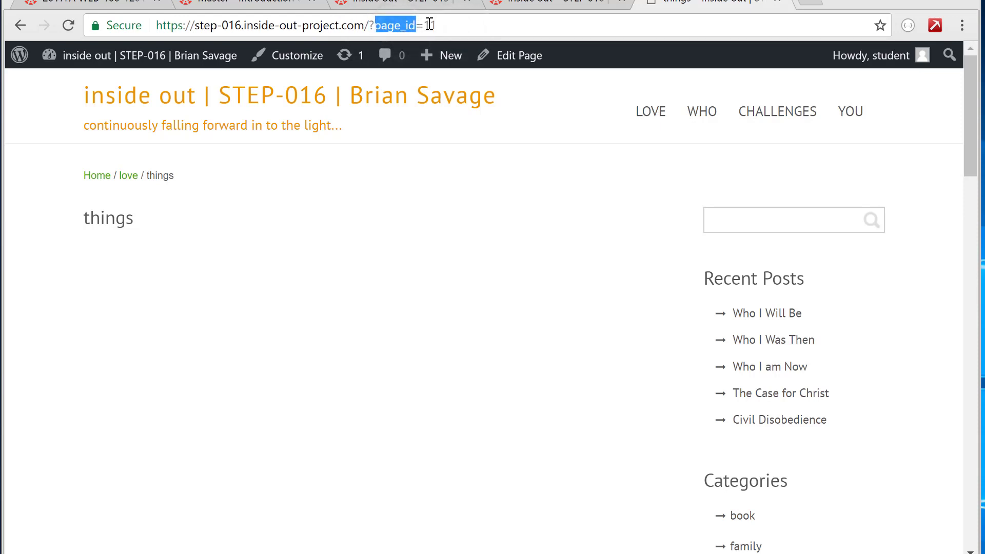
{"action": "double_click", "coordinate": [429, 25]}
{"action": "left_click", "coordinate": [464, 31]}
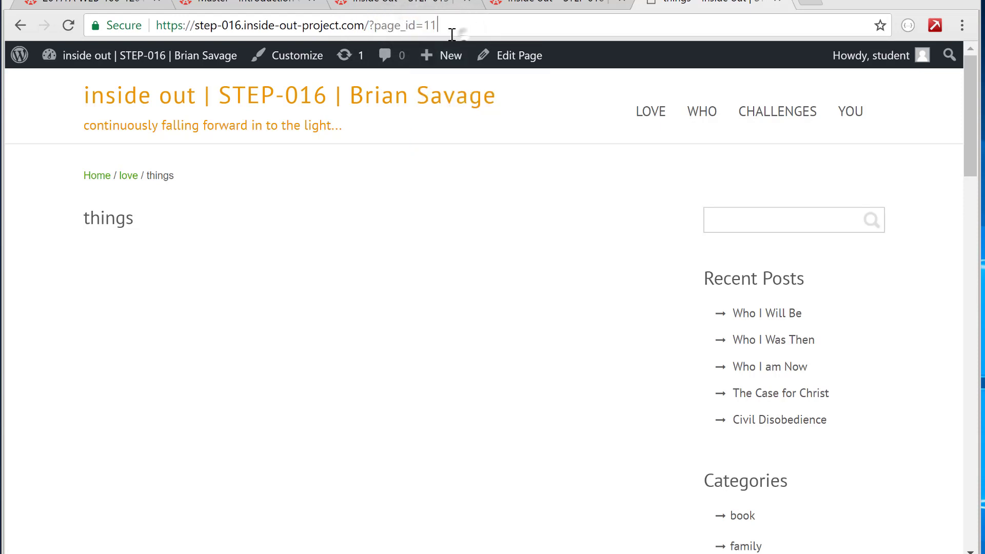
{"action": "double_click", "coordinate": [372, 27]}
{"action": "double_click", "coordinate": [389, 25]}
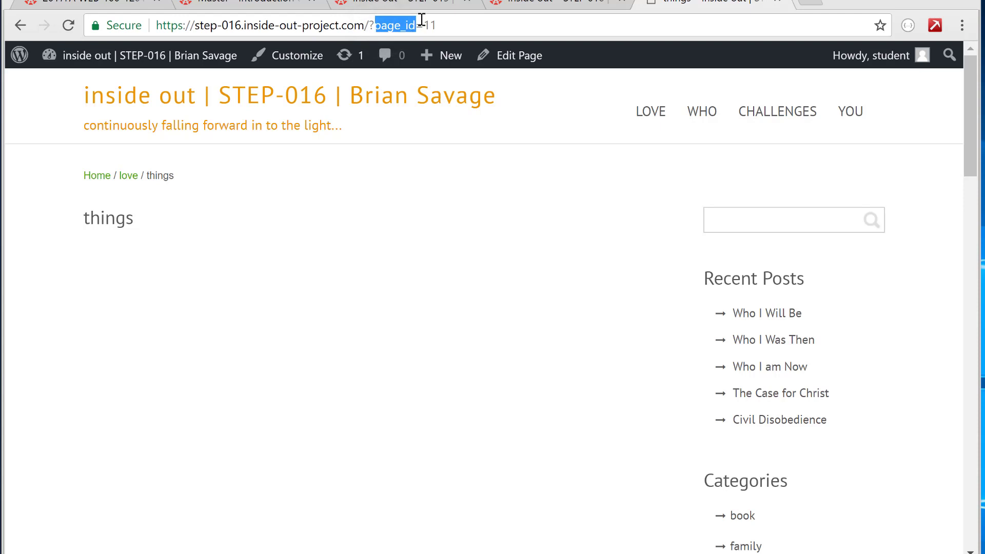
{"action": "left_click", "coordinate": [450, 24]}
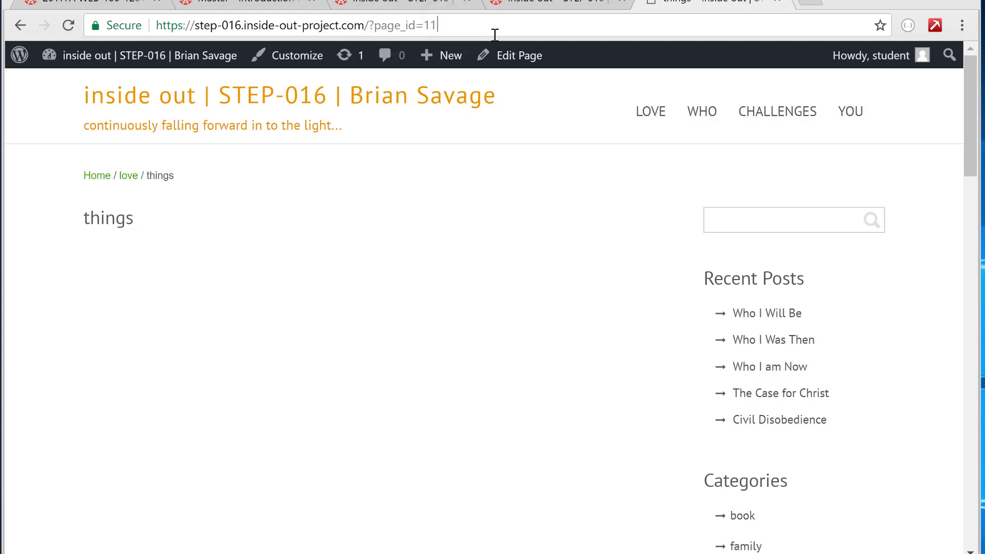
- Append the example parameter &this_id=234342 to the address of the things page
{"action": "type", "text": "&"}
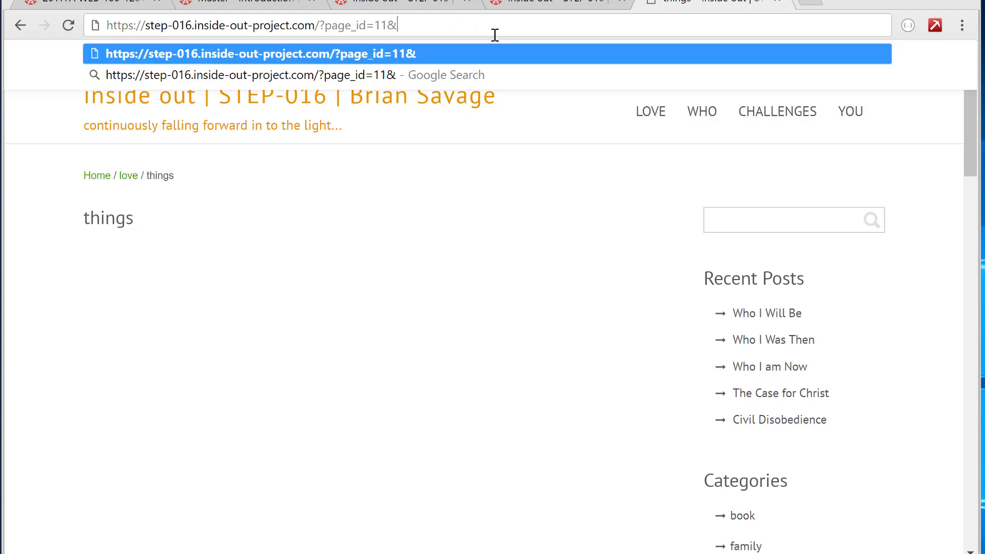
{"action": "type", "text": "th"}
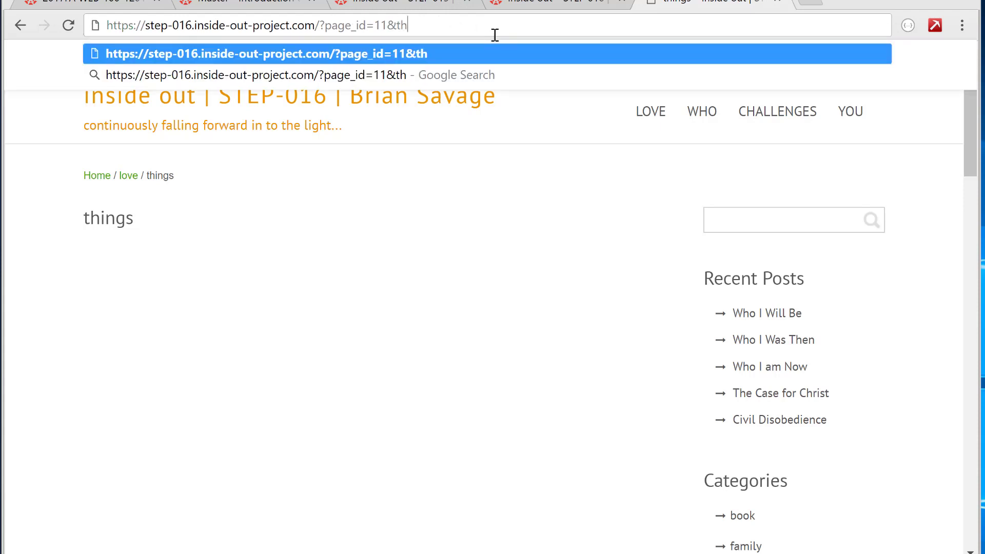
{"action": "type", "text": "is_"}
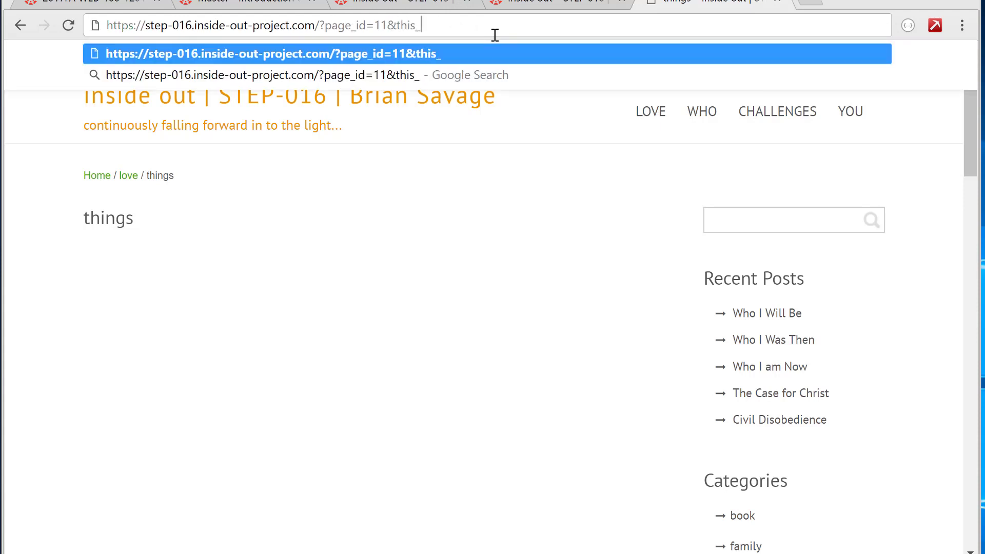
{"action": "type", "text": "id=234342"}
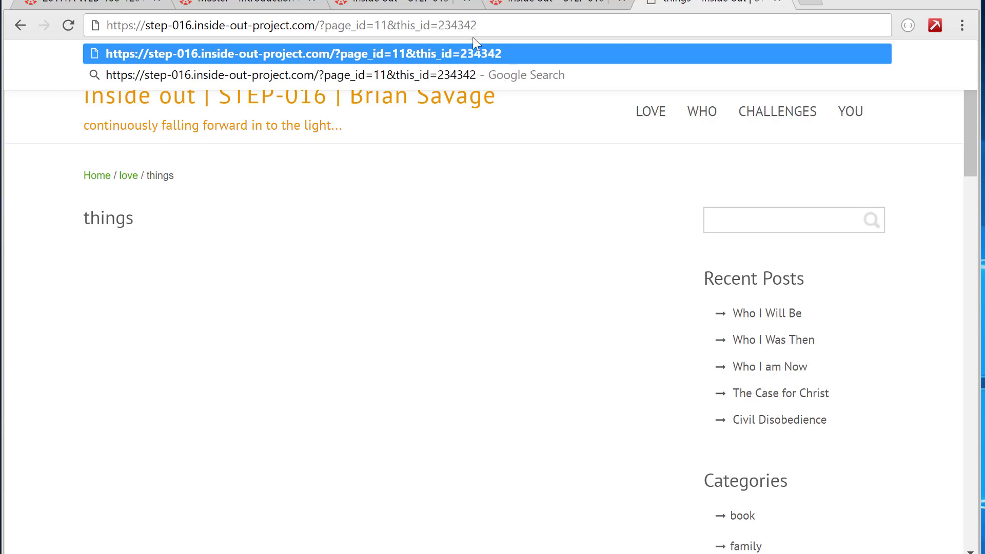
- Remove the added this_id parameter and its ampersand from the address and reload the page with page_id=11
{"action": "key", "text": "Left"}
{"action": "left_click_drag", "start_coordinate": [397, 25], "coordinate": [496, 33]}
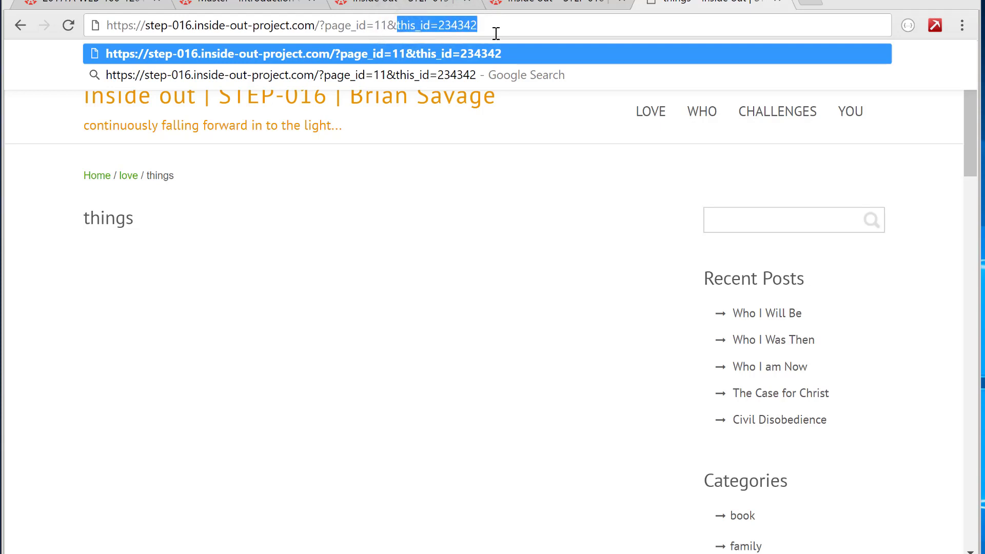
{"action": "key", "text": "BackSpace"}
{"action": "key", "text": "BackSpace"}
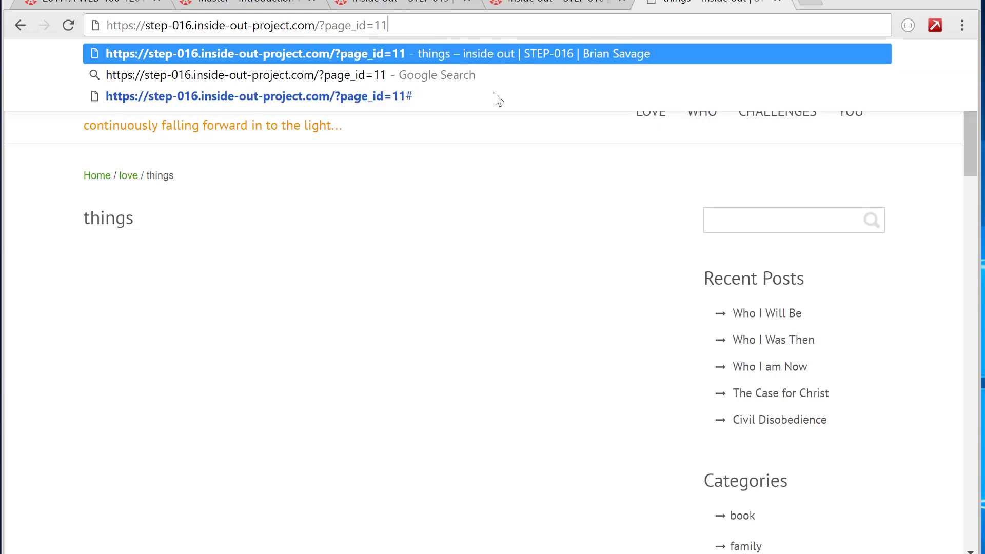
{"action": "key", "text": "Return"}
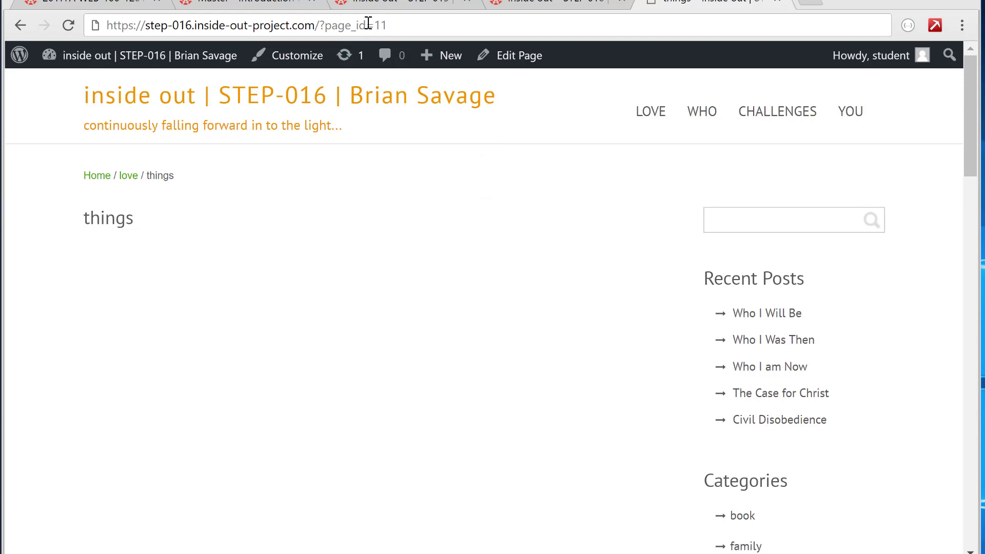
{"action": "left_click", "coordinate": [409, 29]}
{"action": "left_click", "coordinate": [409, 28]}
- Go to the site's admin dashboard and open the UpdraftPlus Backups settings
{"action": "mouse_move", "coordinate": [198, 62]}
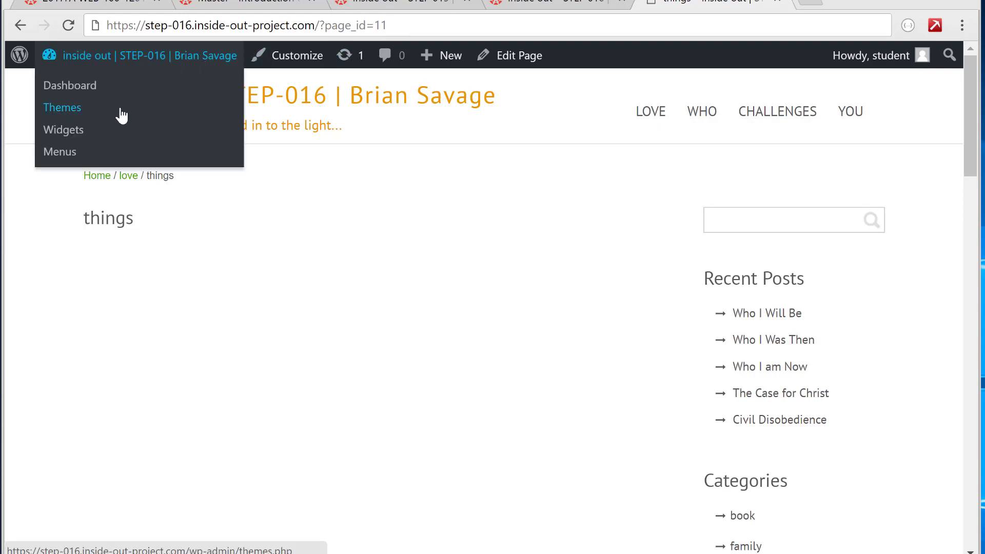
{"action": "left_click", "coordinate": [97, 90]}
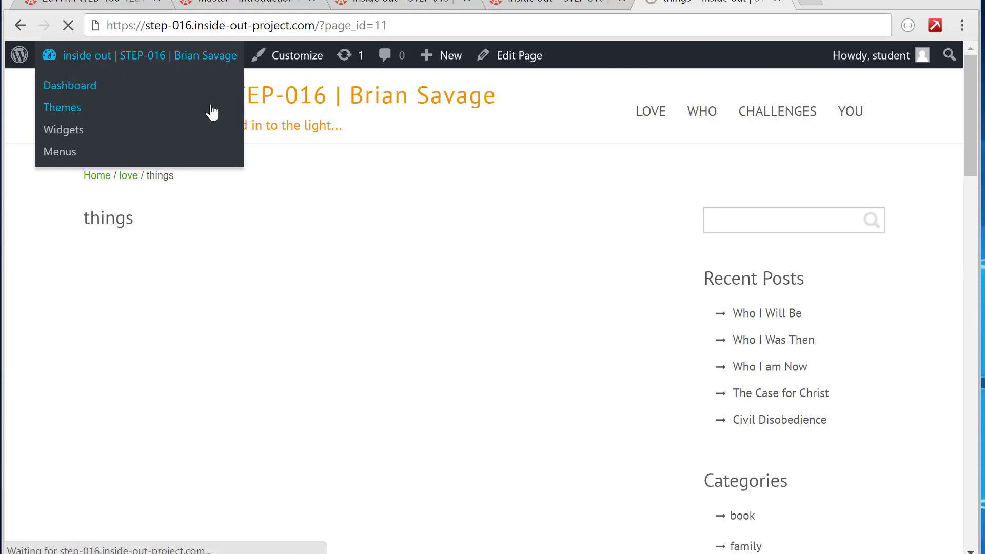
{"action": "scroll", "coordinate": [99, 295], "scroll_direction": "down", "scroll_amount": 3}
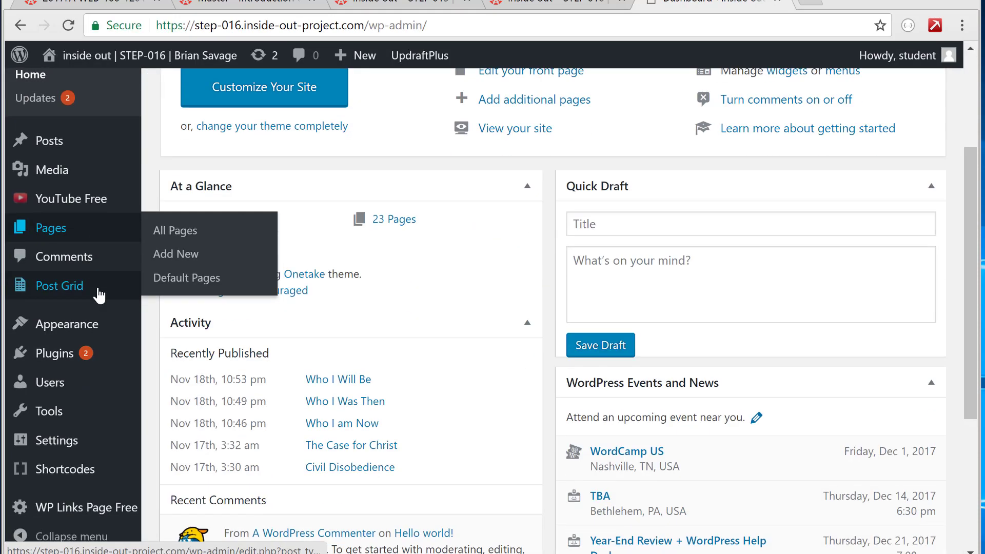
{"action": "scroll", "coordinate": [92, 290], "scroll_direction": "down", "scroll_amount": 3}
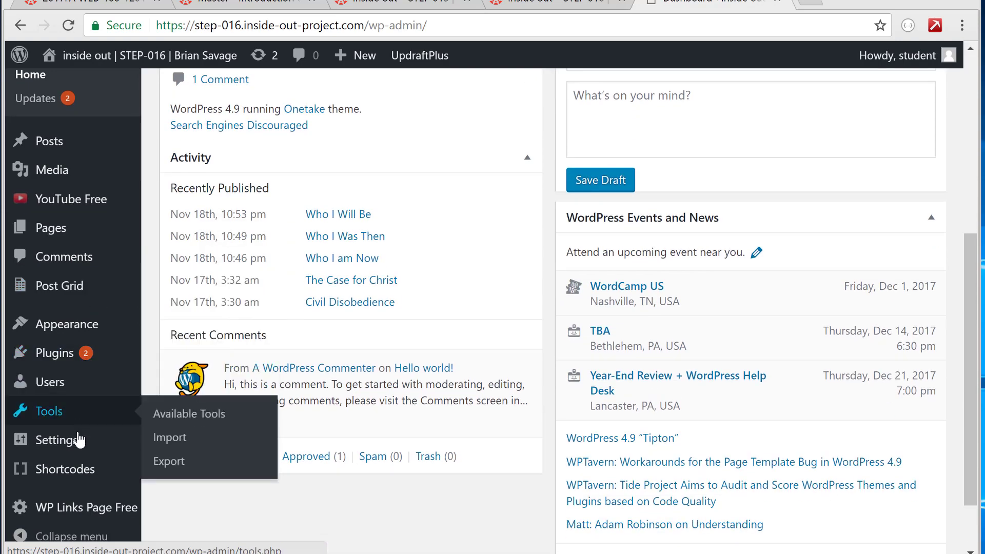
{"action": "left_click", "coordinate": [177, 487]}
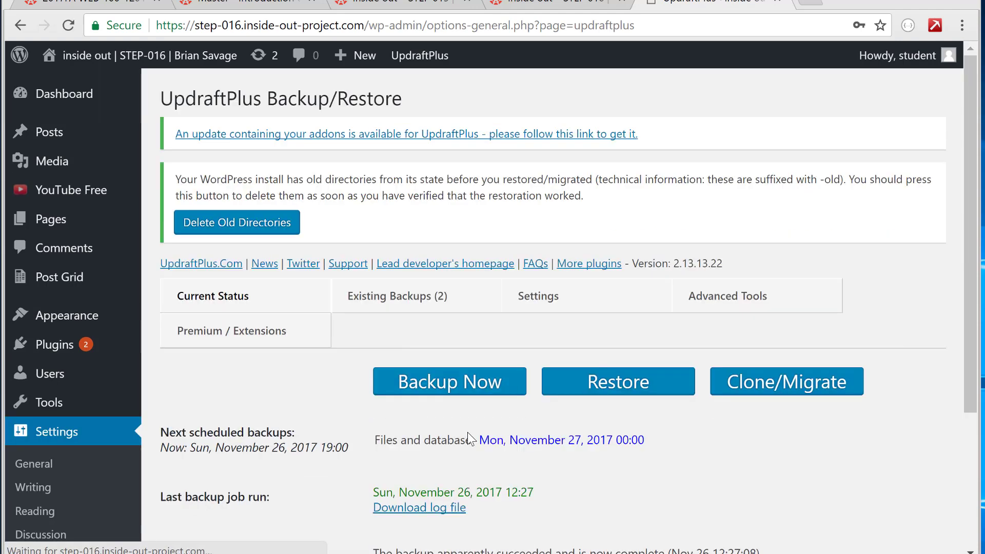
- Set up a one-time backup of the database, plugins, themes, uploads, WordPress core and any other directories inside wp-content
{"action": "left_click", "coordinate": [462, 389]}
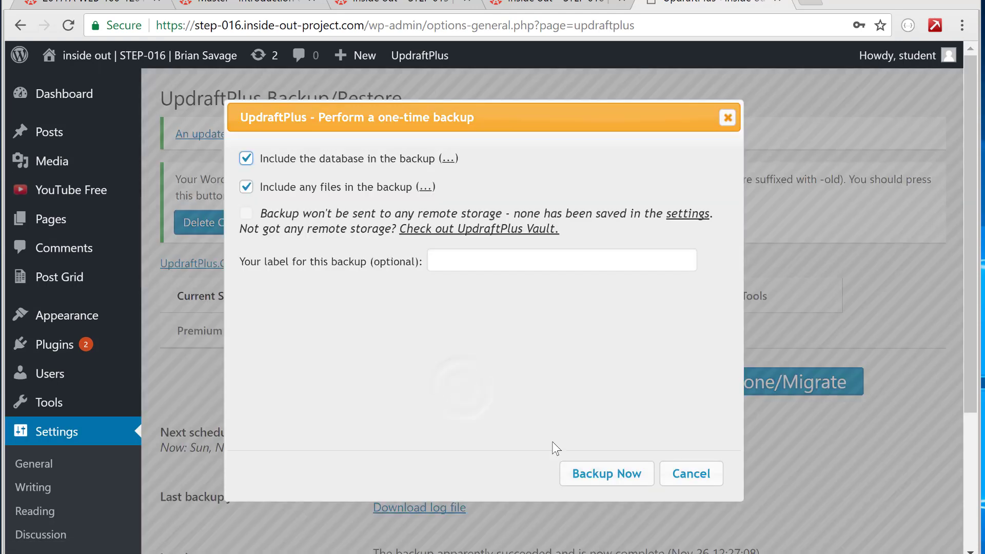
{"action": "left_click", "coordinate": [590, 473]}
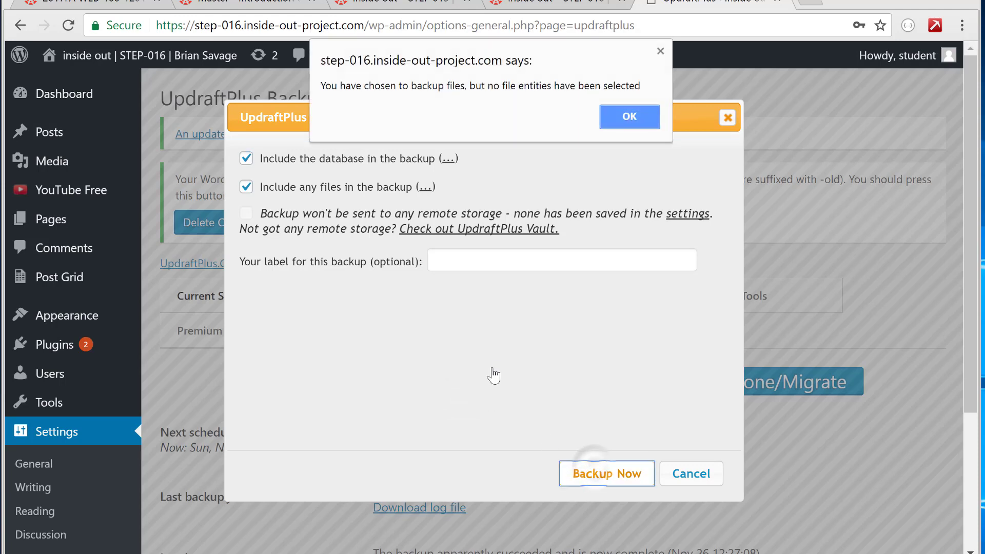
{"action": "left_click", "coordinate": [623, 116]}
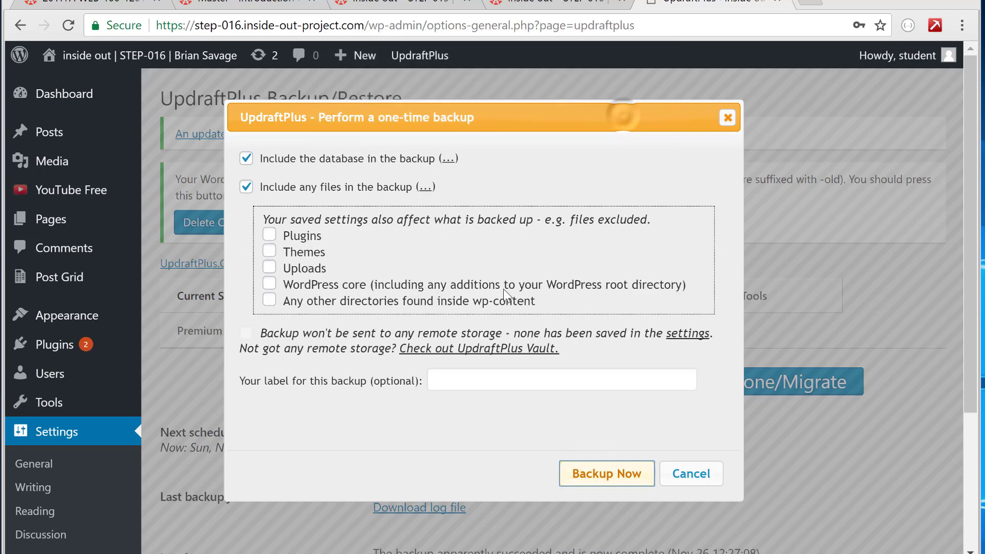
{"action": "left_click", "coordinate": [306, 236]}
{"action": "left_click", "coordinate": [306, 252]}
{"action": "left_click", "coordinate": [304, 268]}
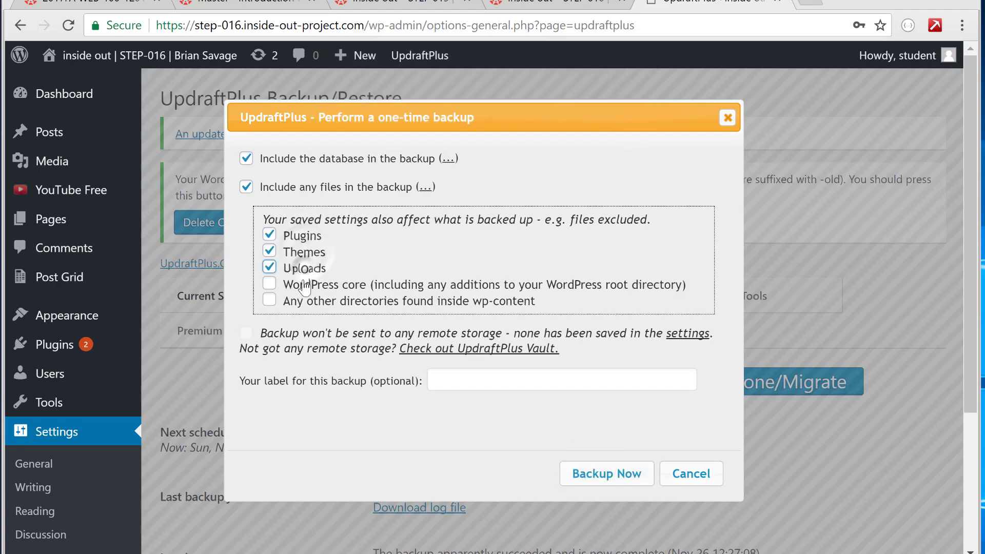
{"action": "left_click", "coordinate": [305, 286]}
{"action": "left_click", "coordinate": [303, 301]}
- Label the one-time backup STEP-016 and start it
{"action": "left_click", "coordinate": [490, 380]}
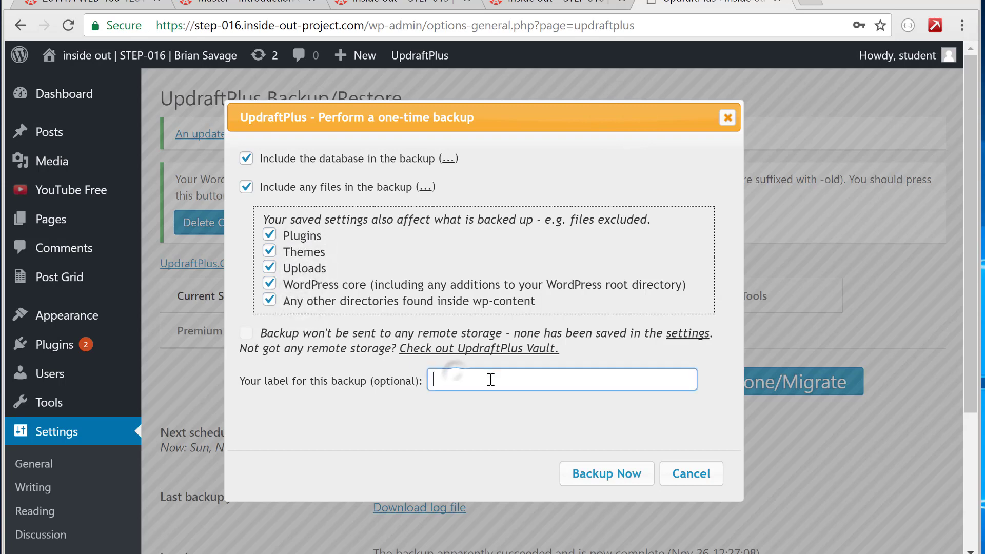
{"action": "type", "text": "STEP-016"}
{"action": "left_click", "coordinate": [599, 483]}
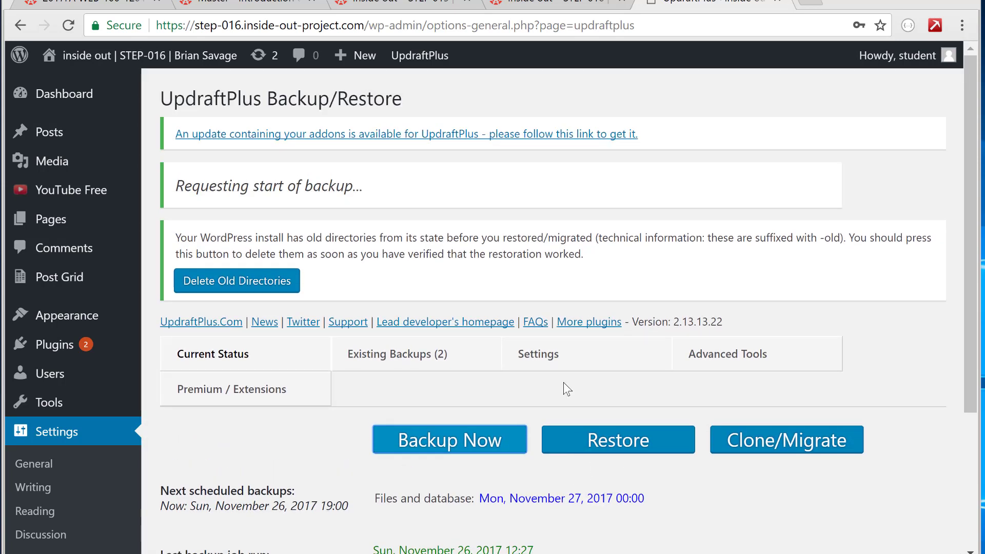
- Wait for the backup to finish and delete the old directories left over from the earlier restore
{"action": "scroll", "coordinate": [564, 383], "scroll_direction": "down", "scroll_amount": 2}
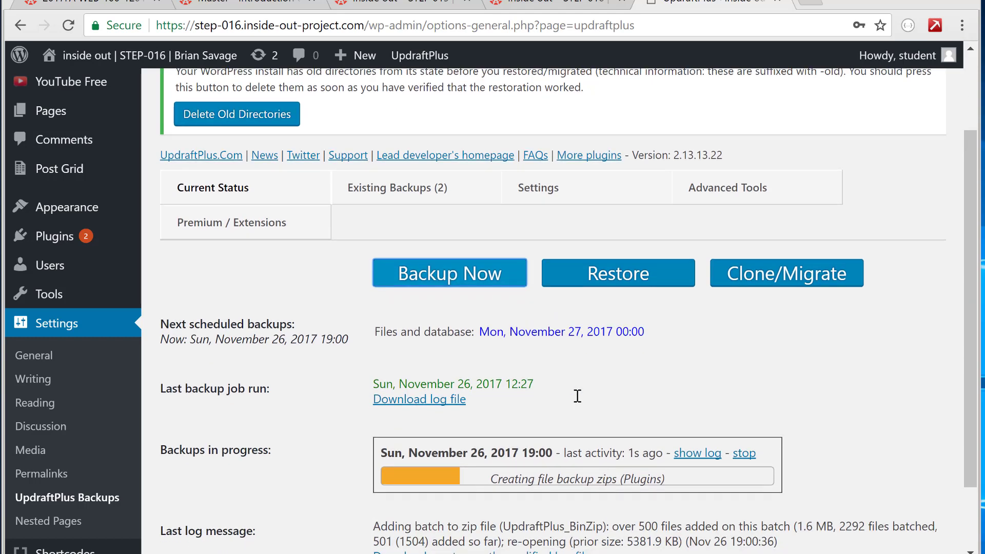
{"action": "scroll", "coordinate": [415, 355], "scroll_direction": "up", "scroll_amount": 3}
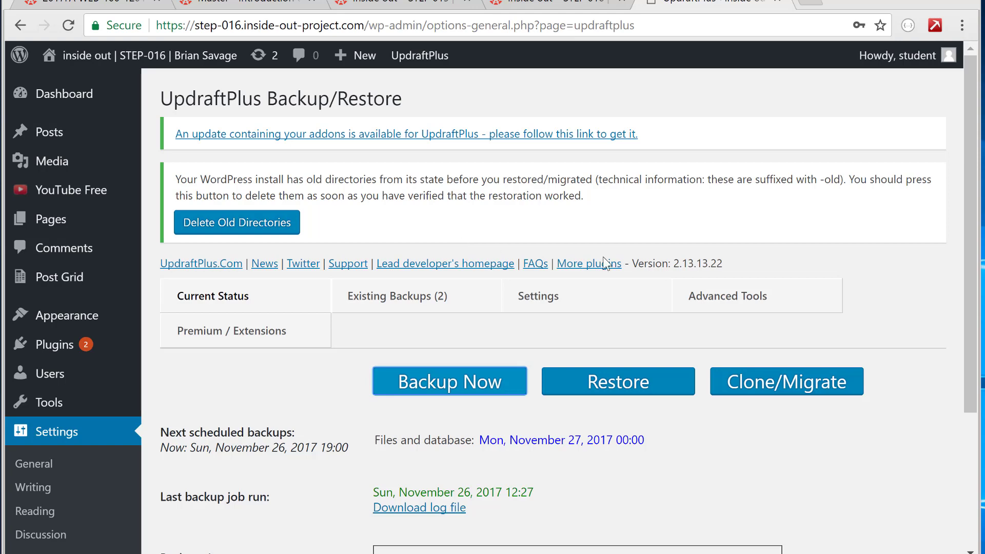
{"action": "left_click_drag", "start_coordinate": [965, 209], "coordinate": [968, 297]}
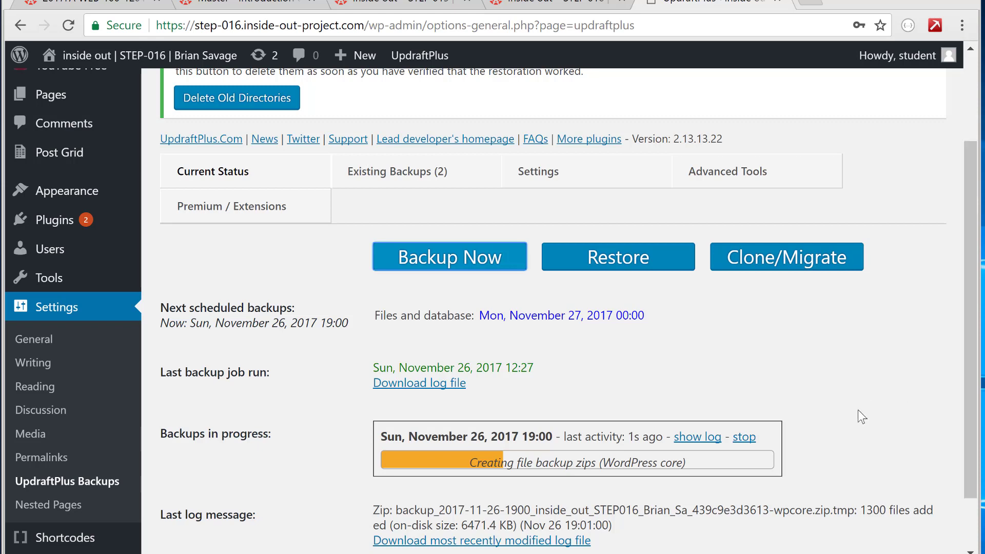
{"action": "double_click", "coordinate": [875, 510]}
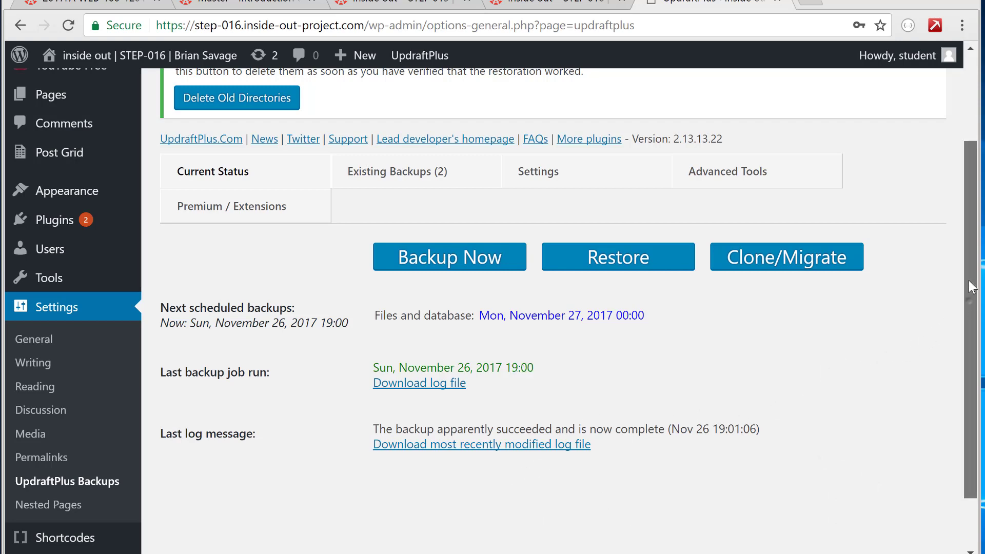
{"action": "scroll", "coordinate": [964, 314], "scroll_direction": "up", "scroll_amount": 3}
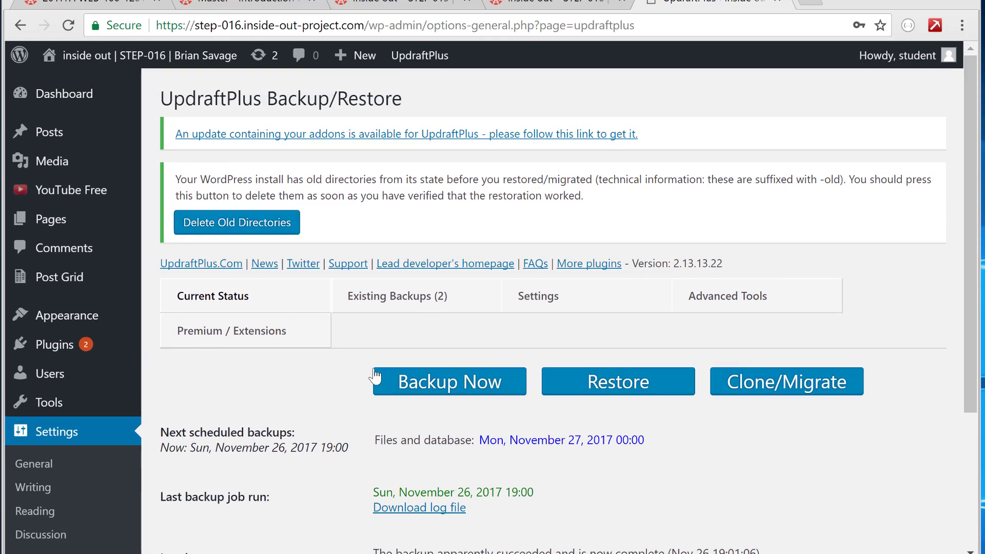
{"action": "left_click", "coordinate": [256, 231]}
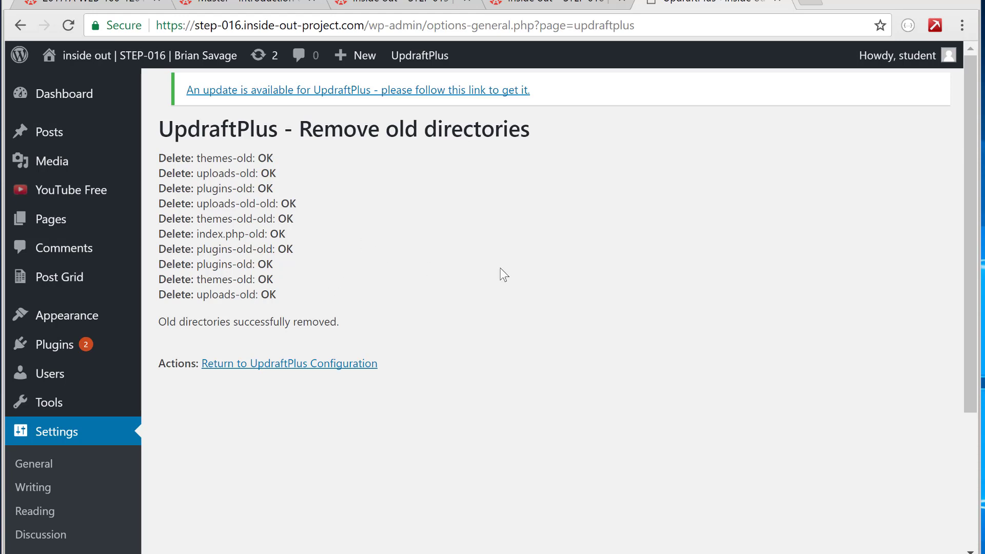
- Open the site's Permalink Settings page
{"action": "left_click_drag", "start_coordinate": [965, 193], "coordinate": [973, 167]}
{"action": "scroll", "coordinate": [968, 238], "scroll_direction": "down", "scroll_amount": 4}
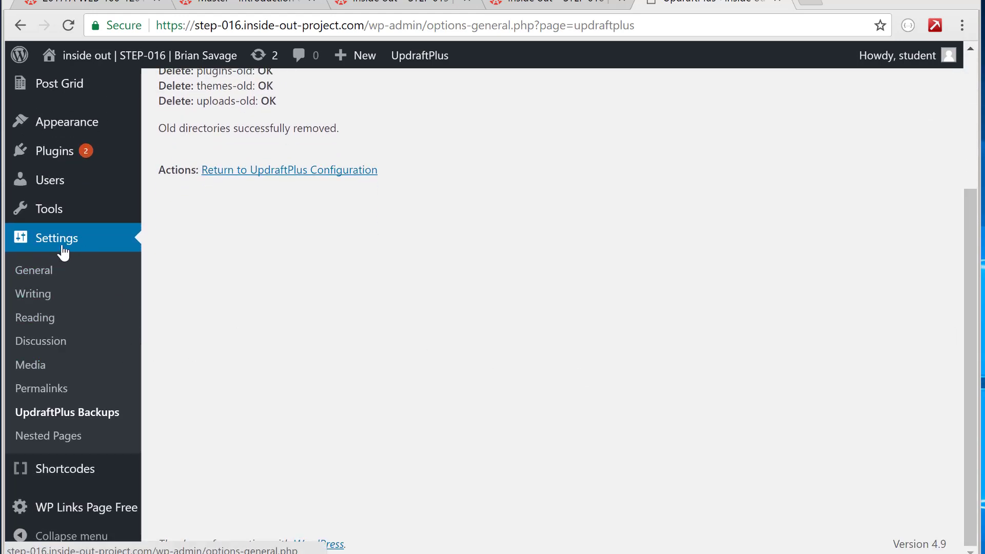
{"action": "left_click", "coordinate": [55, 391]}
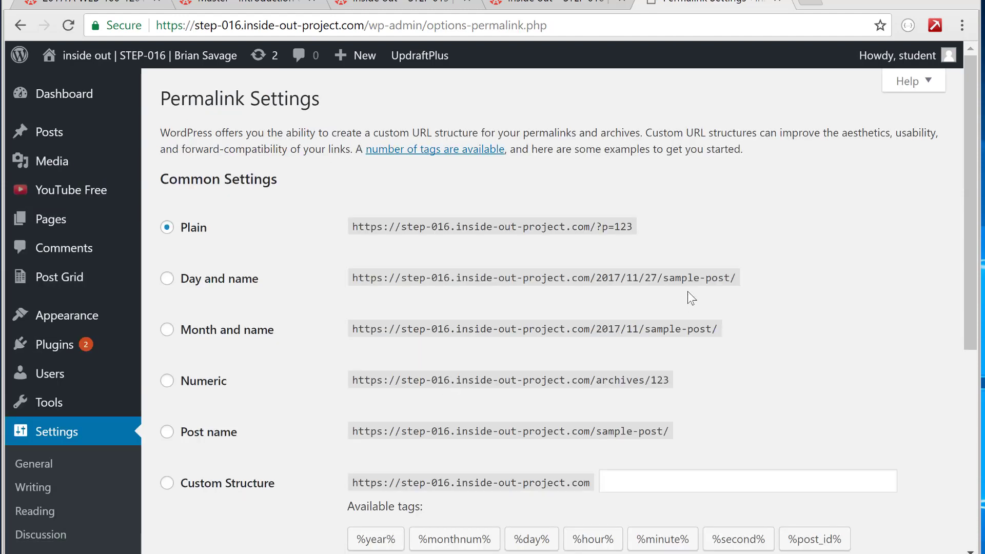
- Examine the example addresses of the Plain, Day and name, Month and name, Numeric and Post name permalink structures
{"action": "left_click_drag", "start_coordinate": [968, 193], "coordinate": [963, 245]}
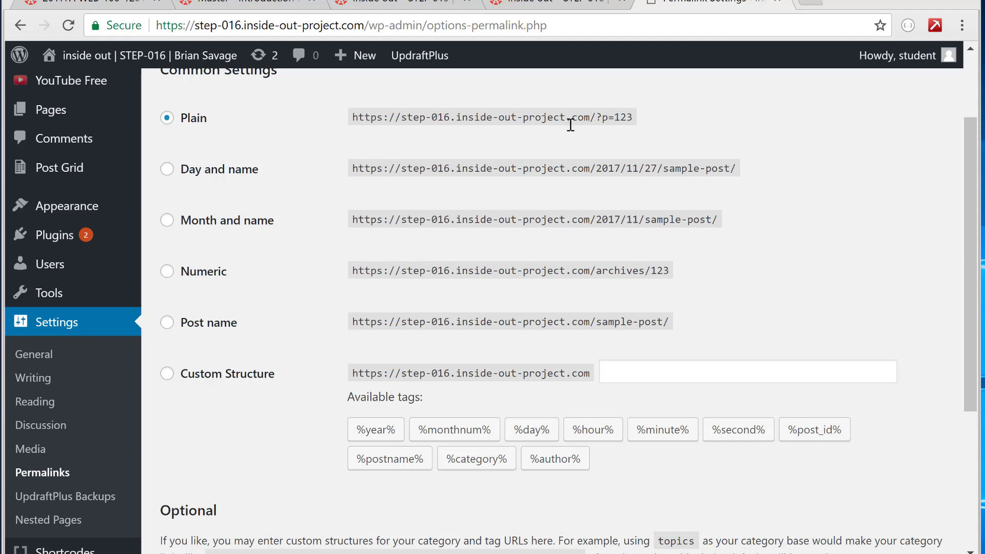
{"action": "left_click_drag", "start_coordinate": [590, 117], "coordinate": [633, 117]}
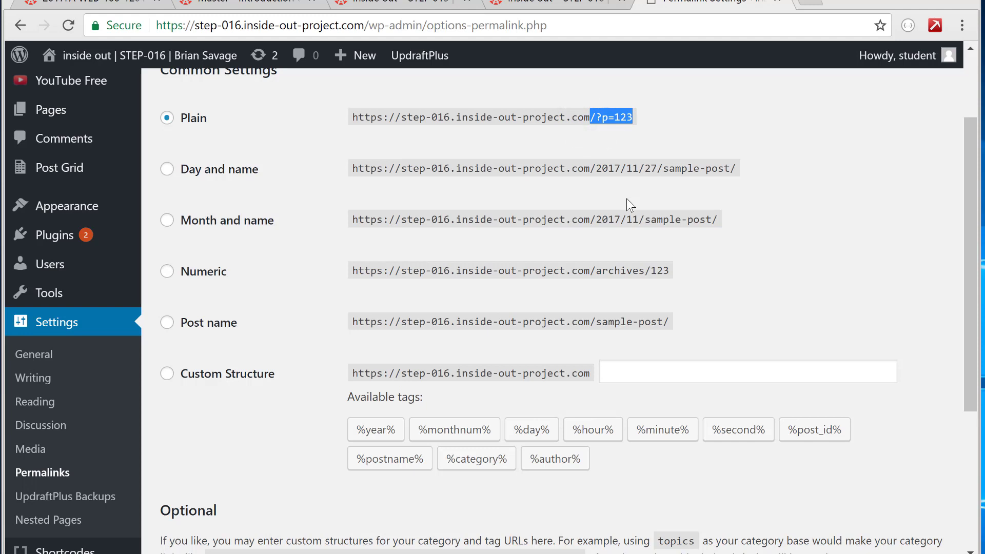
{"action": "left_click", "coordinate": [600, 118]}
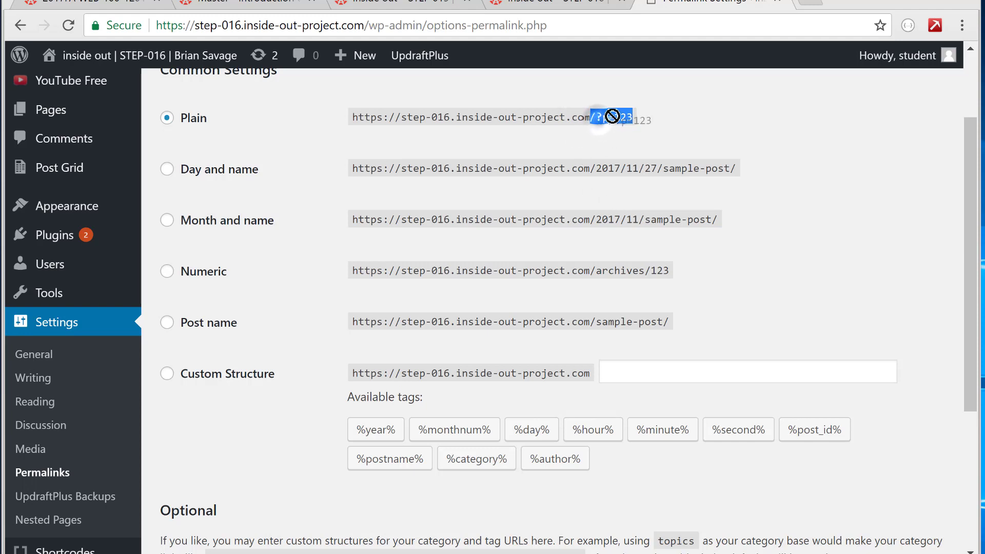
{"action": "left_click", "coordinate": [532, 164]}
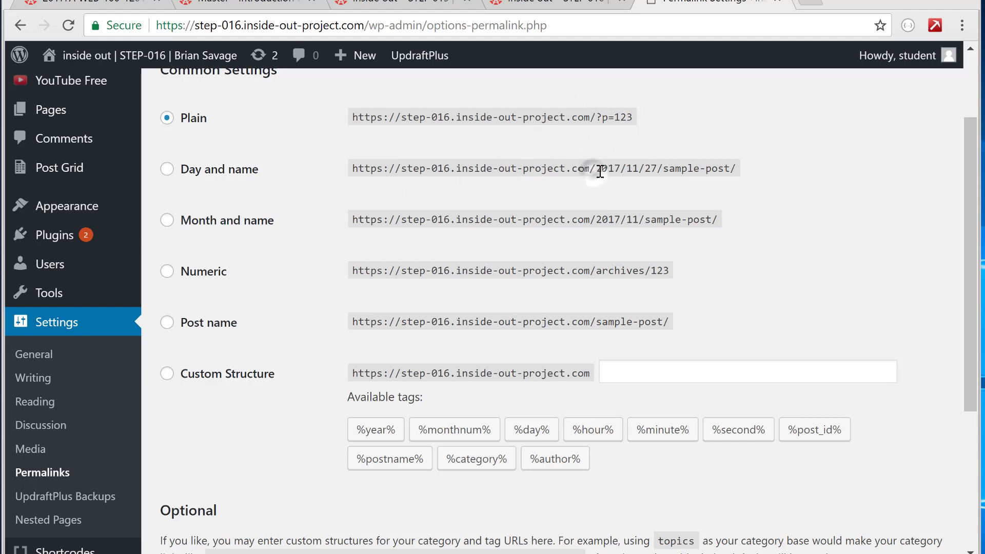
{"action": "left_click_drag", "start_coordinate": [597, 168], "coordinate": [656, 169]}
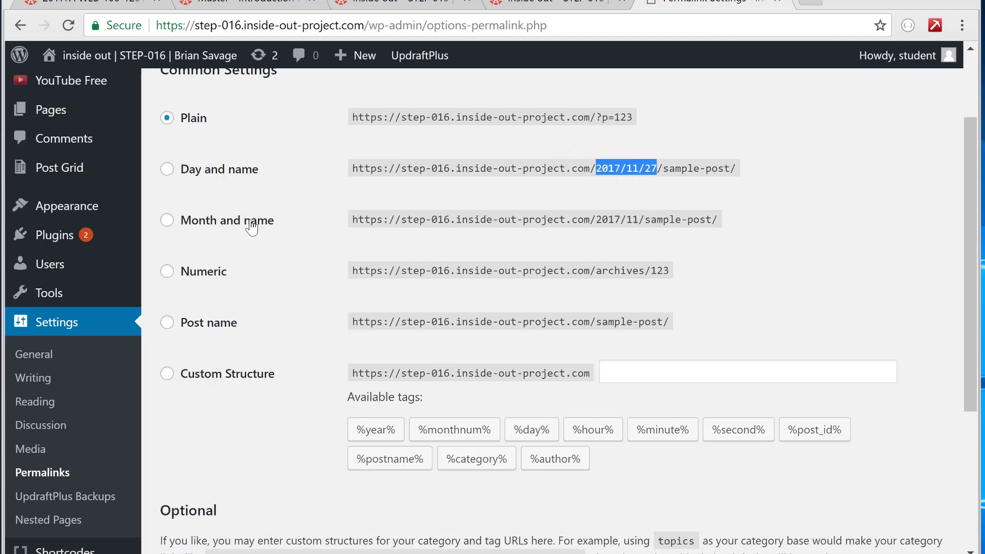
{"action": "left_click_drag", "start_coordinate": [433, 220], "coordinate": [616, 216]}
{"action": "left_click", "coordinate": [616, 218]}
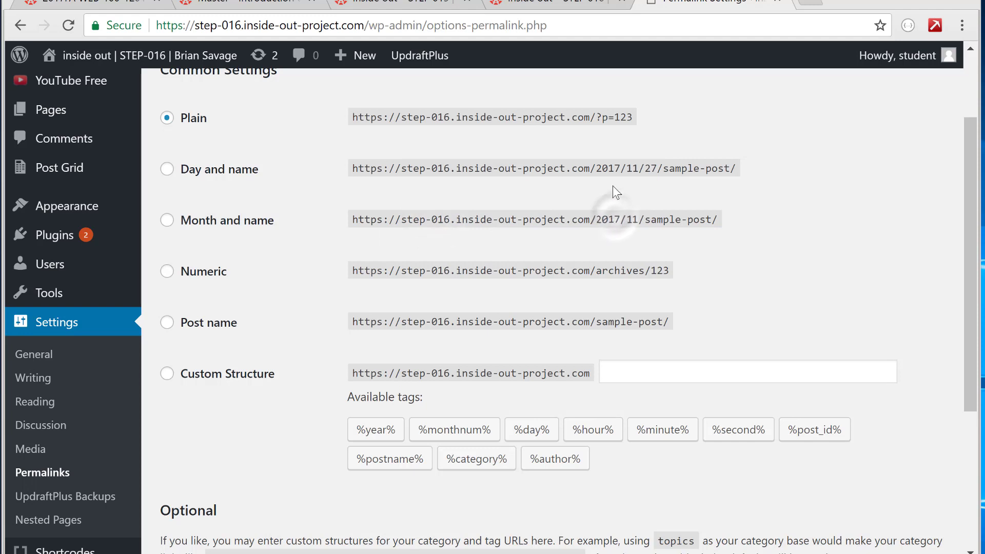
{"action": "left_click", "coordinate": [618, 166]}
{"action": "left_click", "coordinate": [546, 260]}
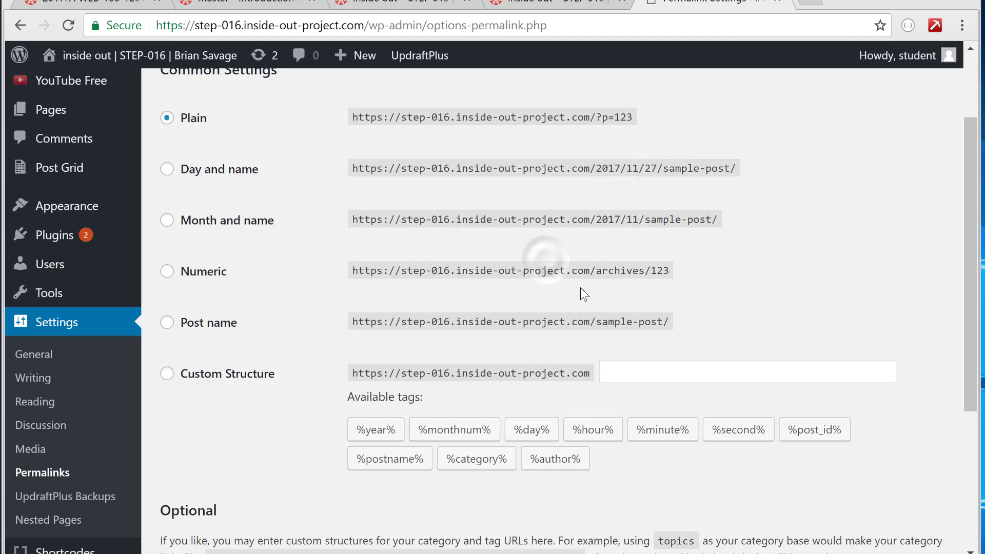
{"action": "left_click_drag", "start_coordinate": [649, 271], "coordinate": [670, 280]}
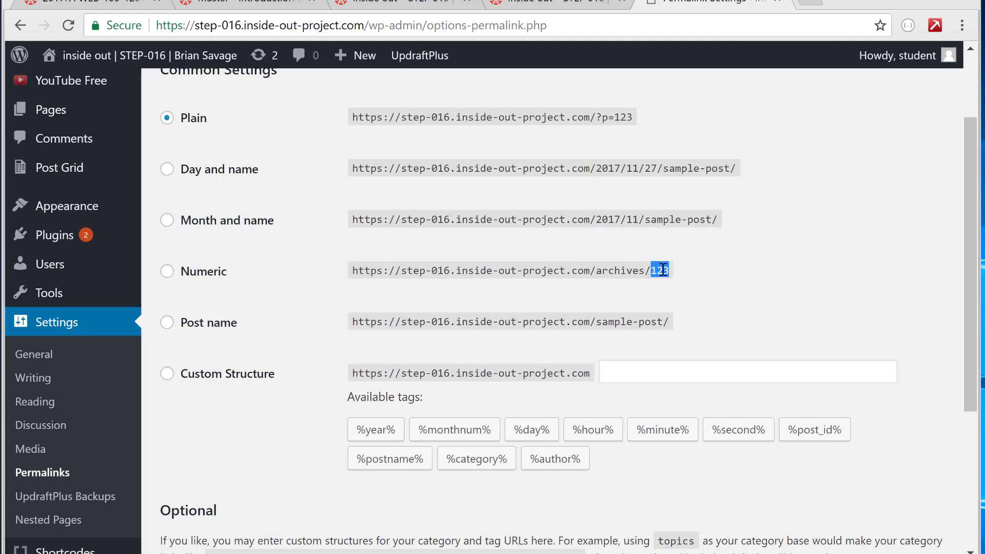
{"action": "left_click", "coordinate": [621, 273]}
{"action": "double_click", "coordinate": [622, 272]}
{"action": "left_click", "coordinate": [660, 272]}
{"action": "double_click", "coordinate": [659, 271]}
{"action": "left_click", "coordinate": [637, 321]}
- Set the permalink structure to Post name and save the changes
{"action": "left_click", "coordinate": [215, 328]}
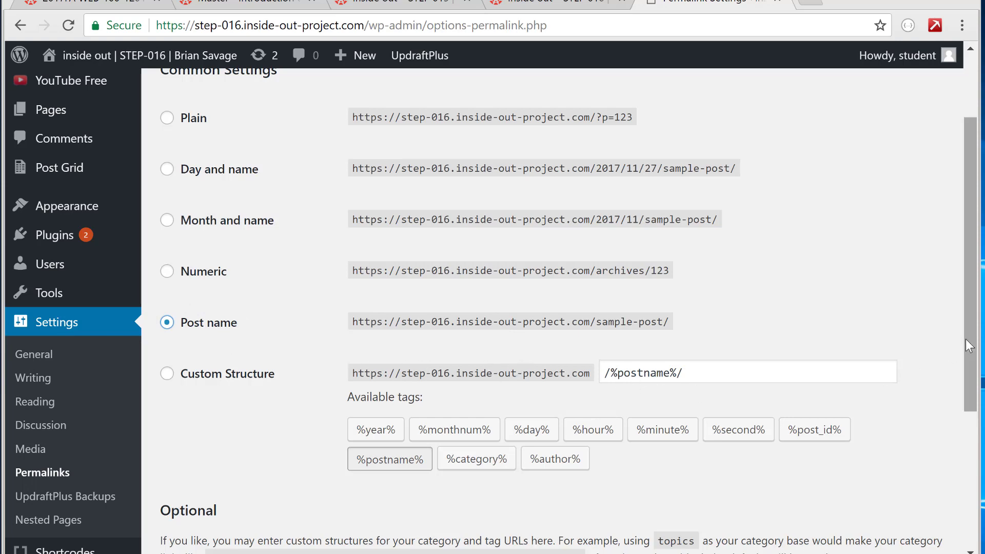
{"action": "left_click_drag", "start_coordinate": [965, 340], "coordinate": [966, 444]}
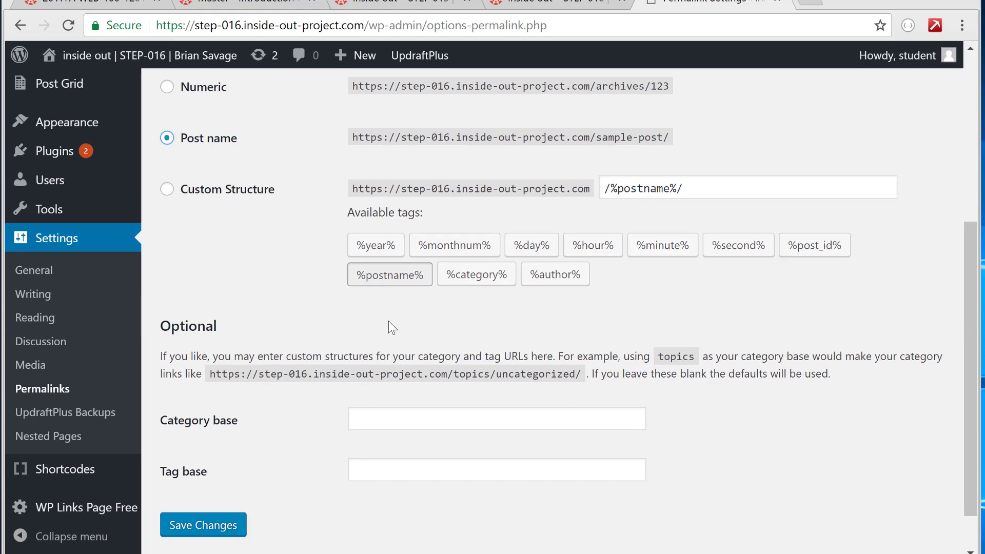
{"action": "left_click", "coordinate": [232, 524]}
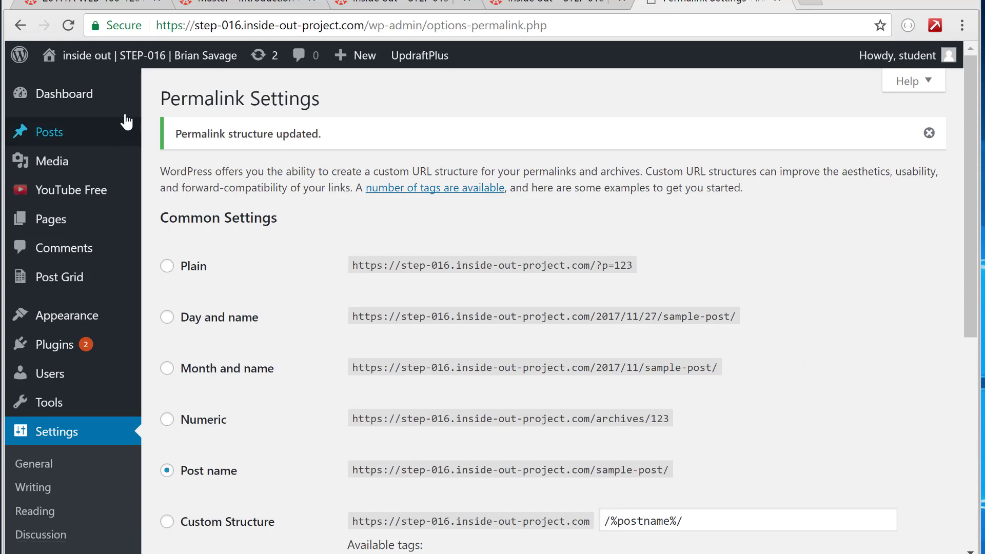
- Visit the live site and check the addresses of the people, things and who pages
{"action": "left_click", "coordinate": [138, 72]}
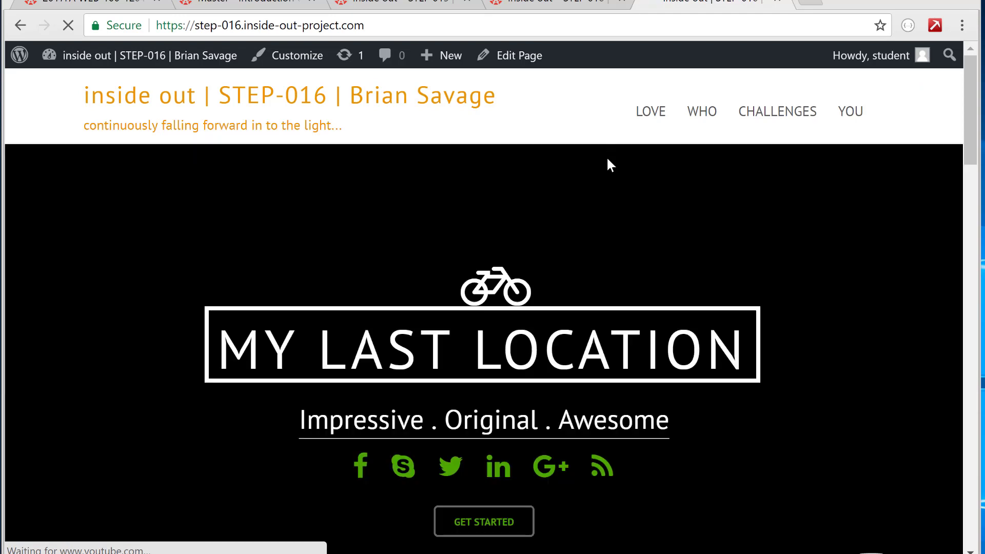
{"action": "mouse_move", "coordinate": [651, 127]}
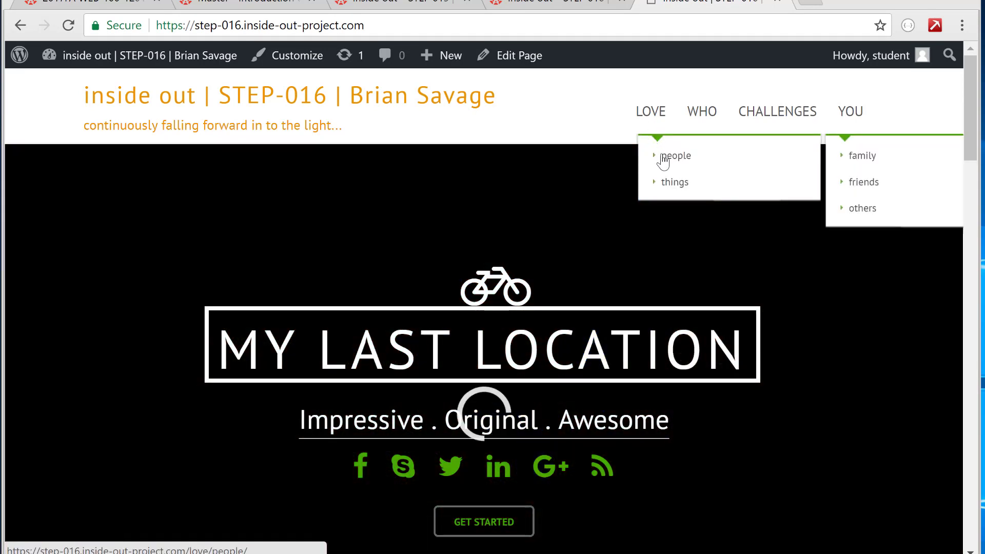
{"action": "left_click", "coordinate": [661, 157]}
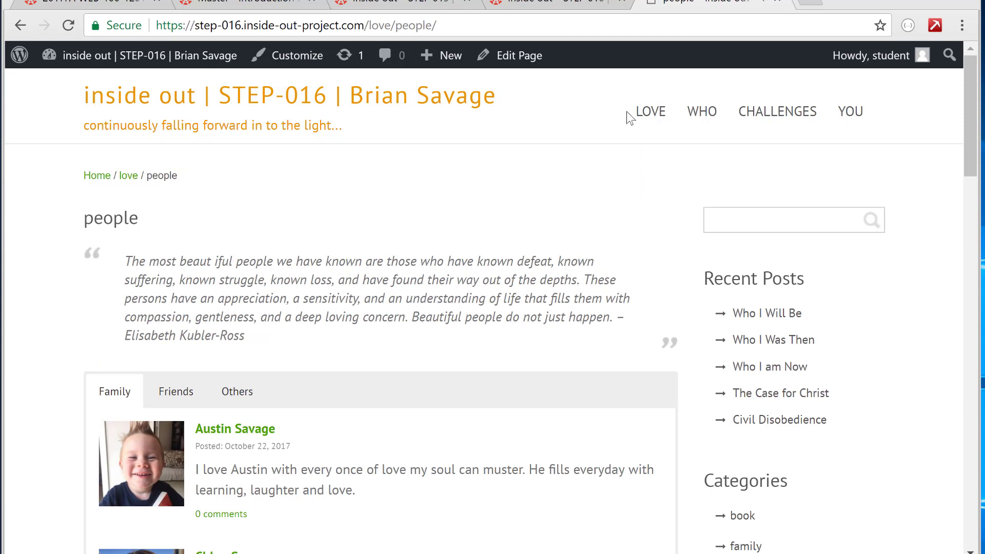
{"action": "mouse_move", "coordinate": [646, 113]}
{"action": "mouse_move", "coordinate": [661, 161]}
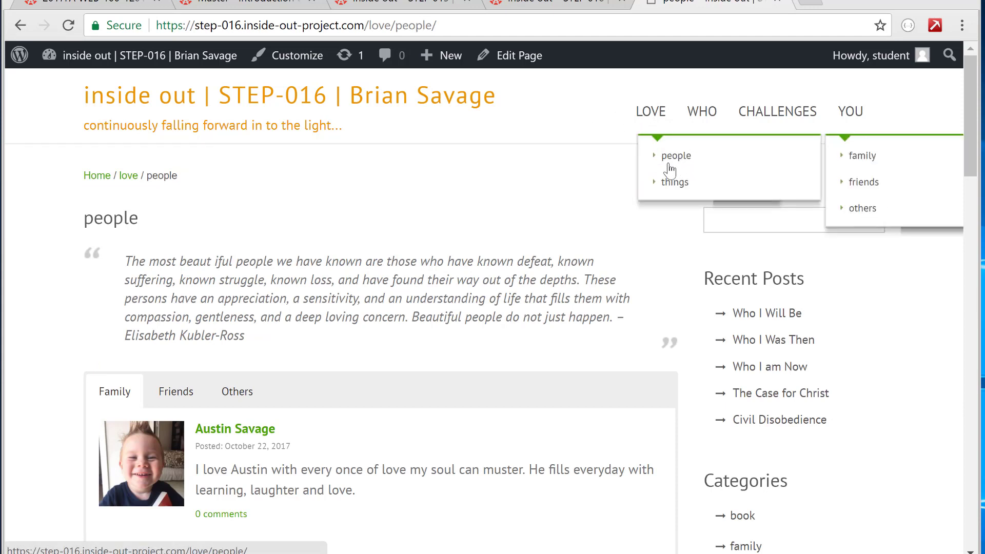
{"action": "left_click", "coordinate": [671, 186]}
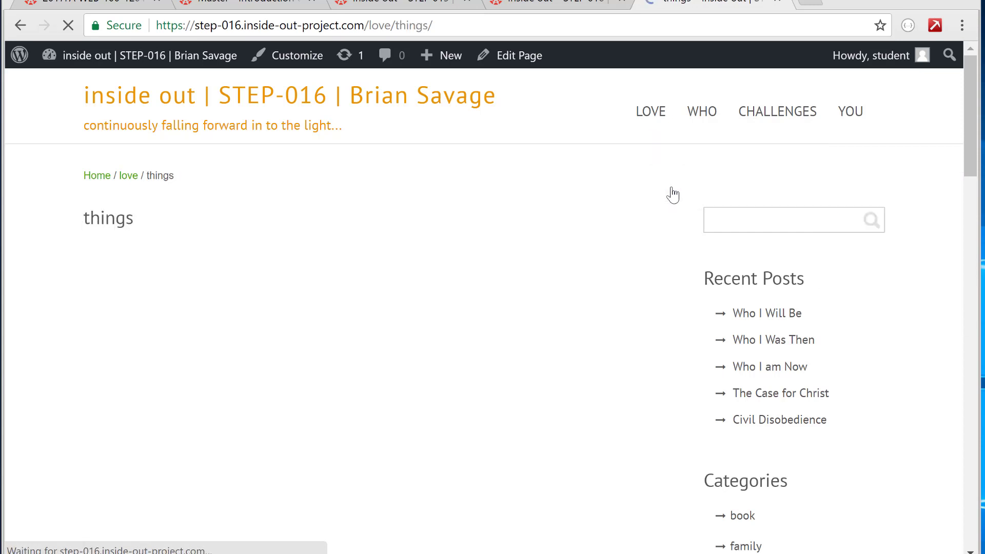
{"action": "left_click", "coordinate": [700, 123]}
{"action": "mouse_move", "coordinate": [666, 133]}
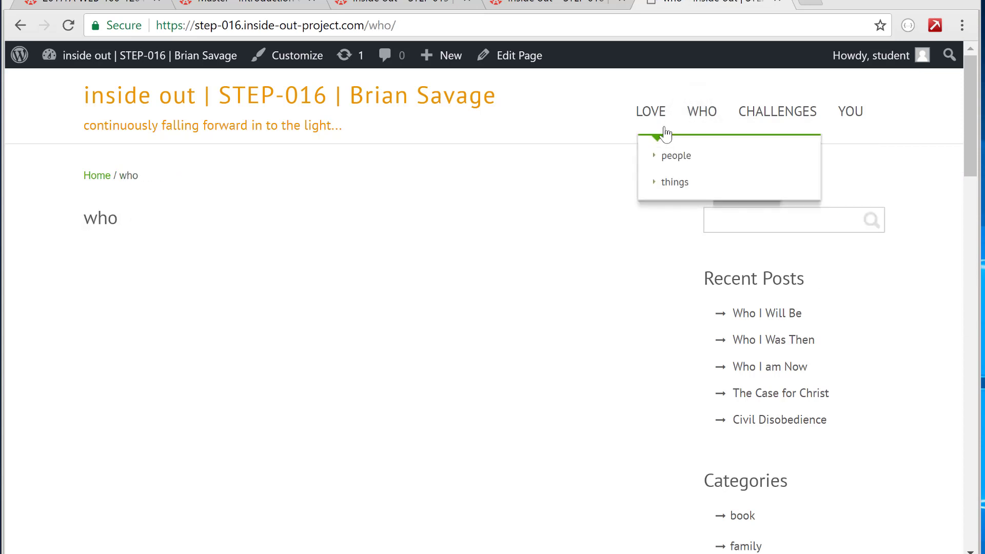
- Go to the things page under LOVE on the live site and open it for editing
{"action": "left_click", "coordinate": [661, 185]}
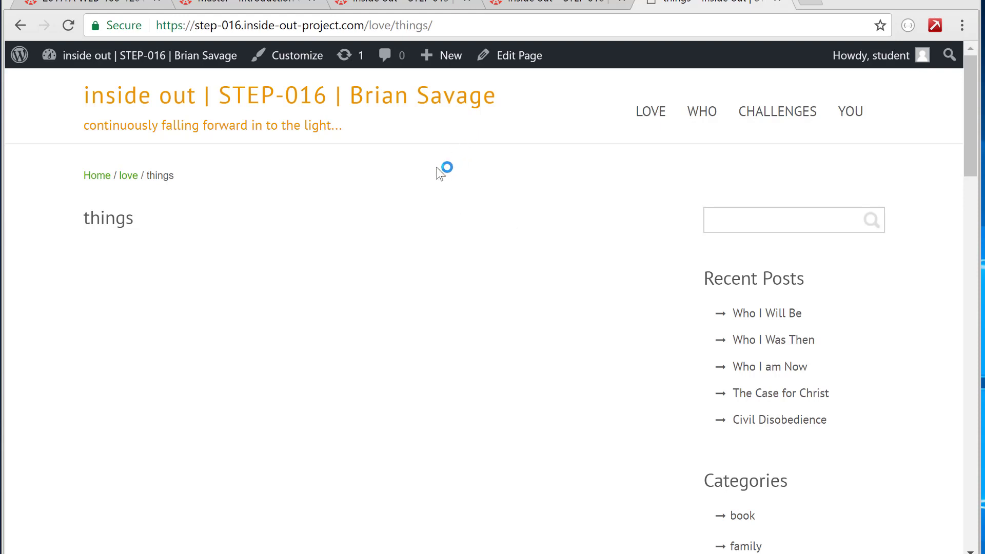
{"action": "double_click", "coordinate": [125, 219]}
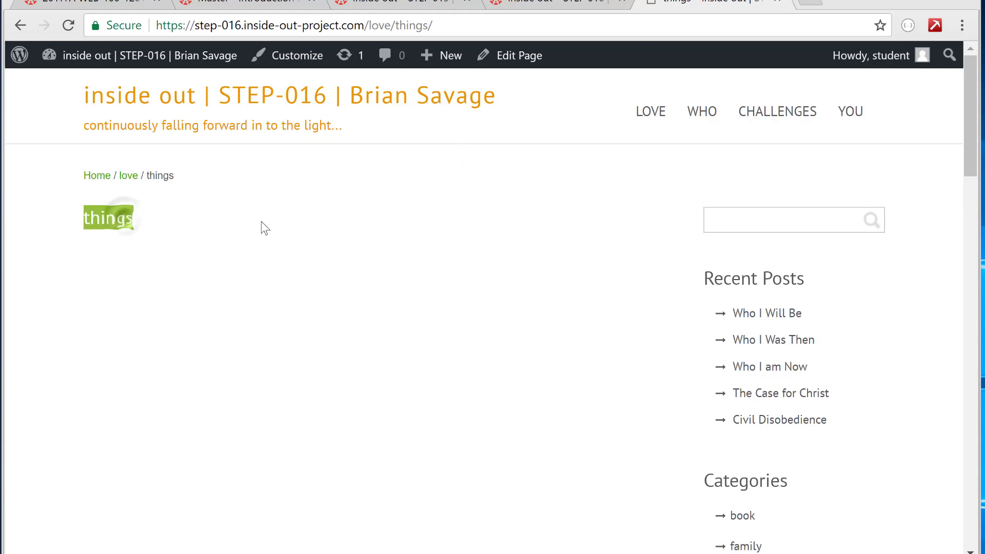
{"action": "left_click", "coordinate": [261, 221]}
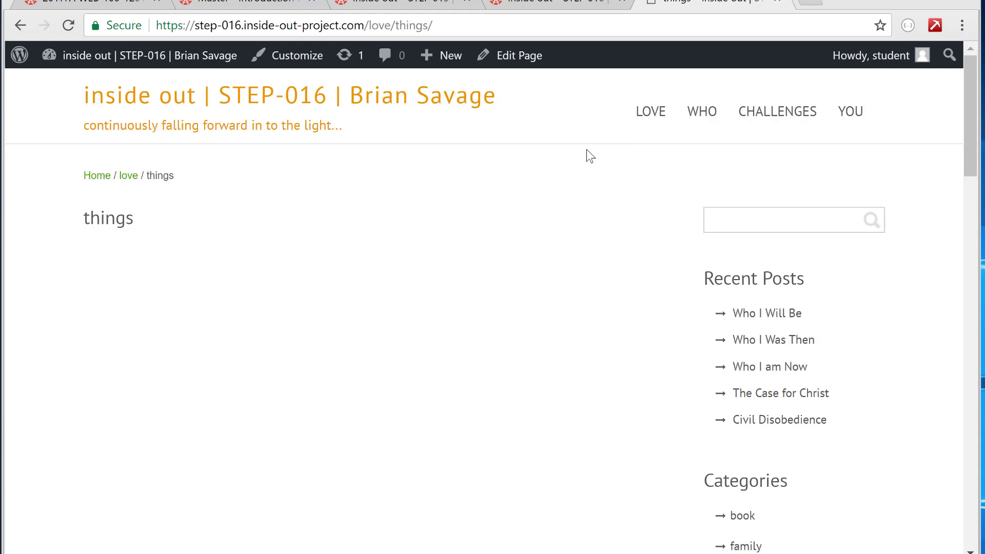
{"action": "left_click", "coordinate": [535, 66]}
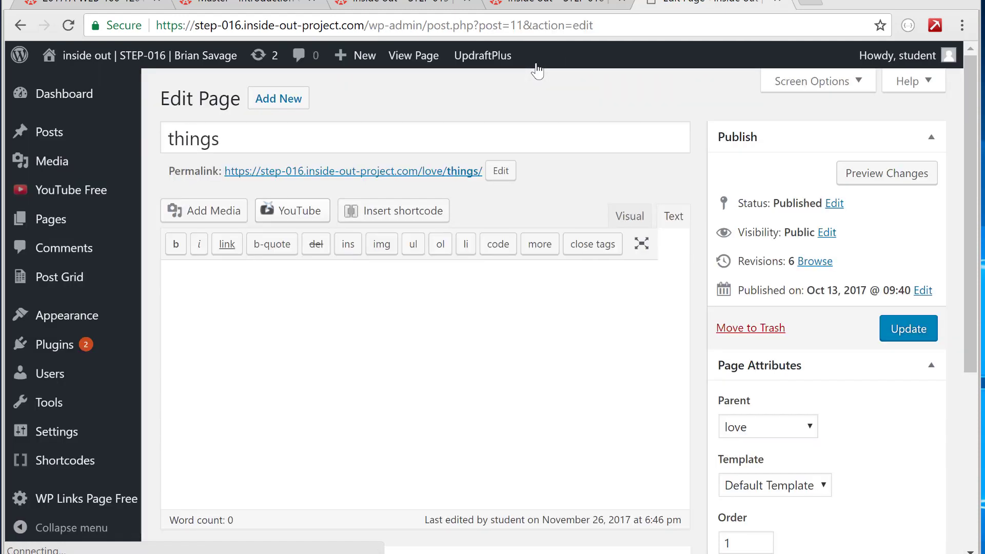
{"action": "left_click", "coordinate": [621, 319]}
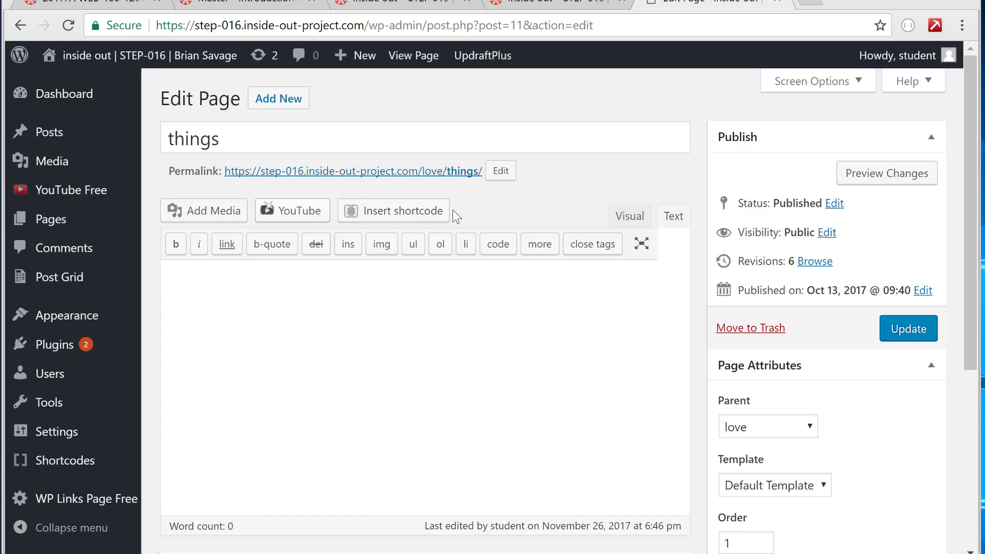
- Start a Quote shortcode for the things page and bring up its settings
{"action": "left_click", "coordinate": [402, 217]}
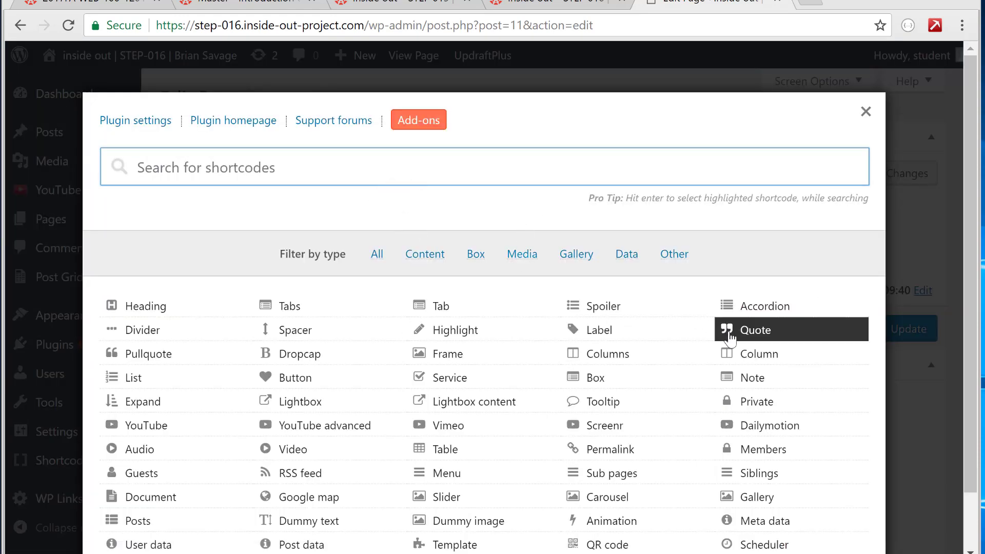
{"action": "left_click", "coordinate": [729, 334]}
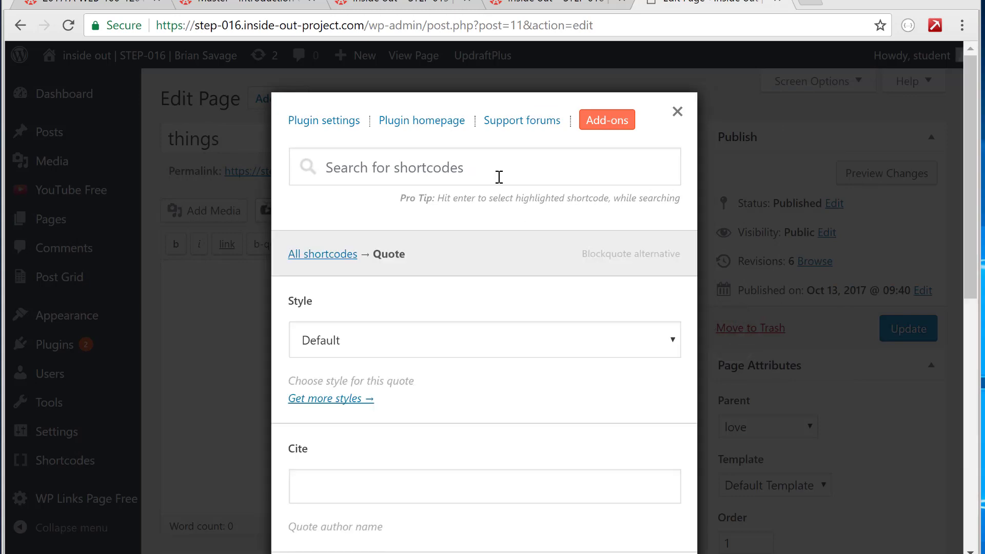
{"action": "type", "text": "Thomas Cooley"}
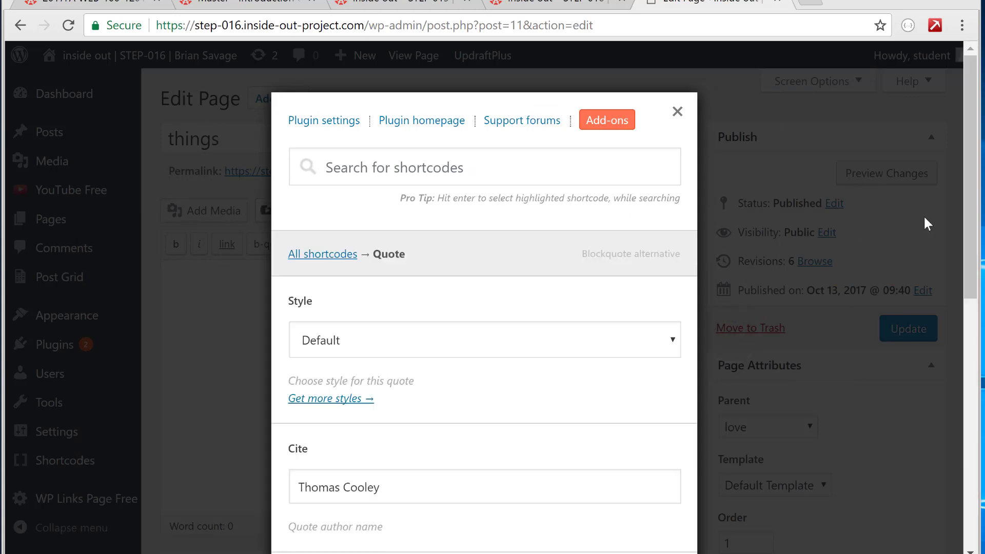
- Set the quote content to "The best and most beautiful things in the world cannot be seen or even touched - they must be felt with the heart."
{"action": "left_click_drag", "start_coordinate": [983, 271], "coordinate": [982, 425]}
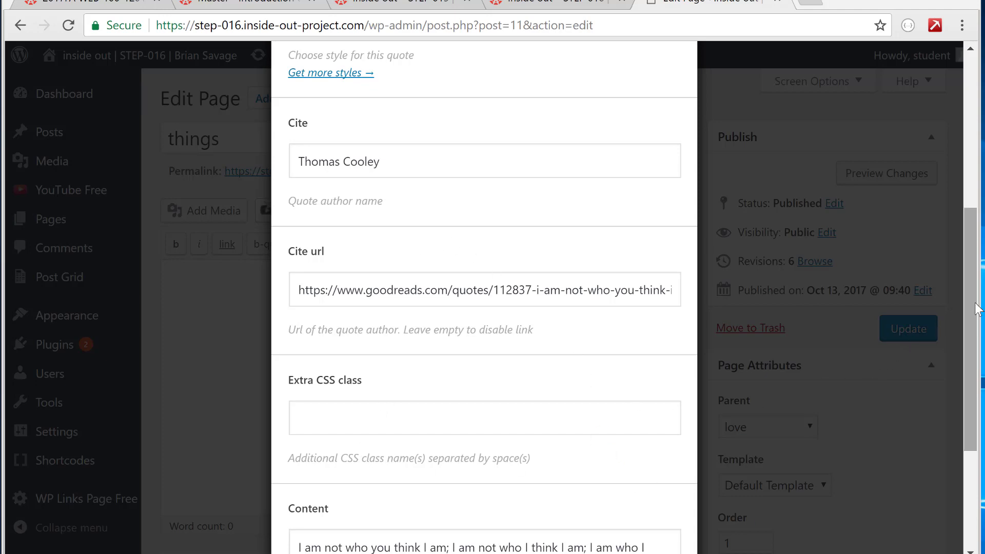
{"action": "scroll", "coordinate": [974, 308], "scroll_direction": "down", "scroll_amount": 2}
{"action": "scroll", "coordinate": [981, 418], "scroll_direction": "down", "scroll_amount": 3}
{"action": "left_click_drag", "start_coordinate": [402, 378], "coordinate": [292, 341]}
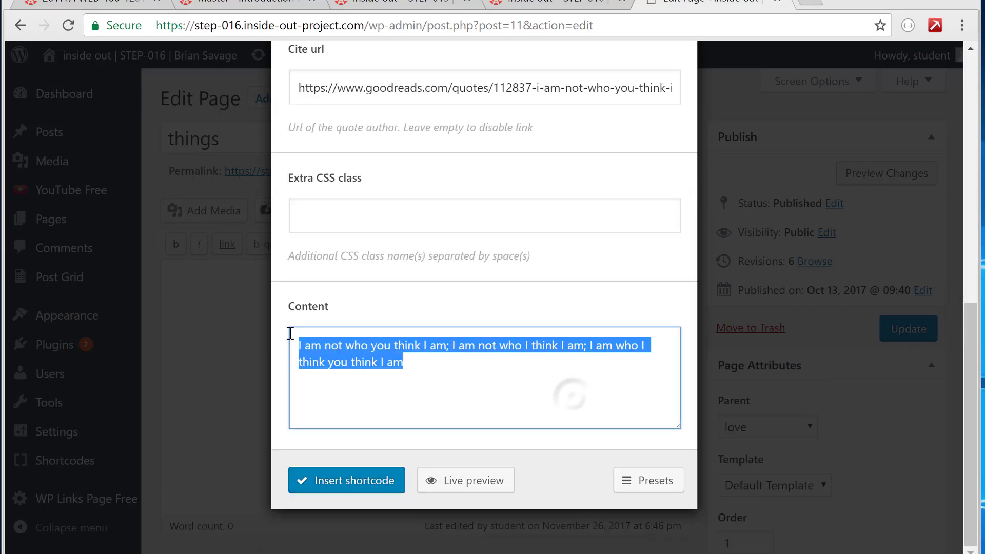
{"action": "type", "text": "The best and most beautiful things in the world cannot be seen or even touched - they must be felt with the heart."}
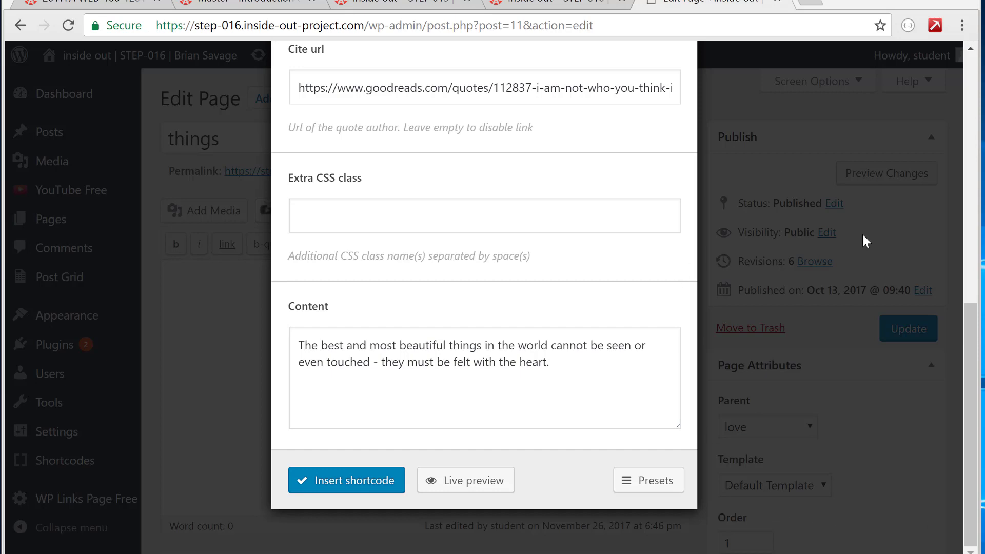
- Cite Helen Keller as the quote's author and clear the cite URL
{"action": "left_click_drag", "start_coordinate": [965, 318], "coordinate": [965, 131]}
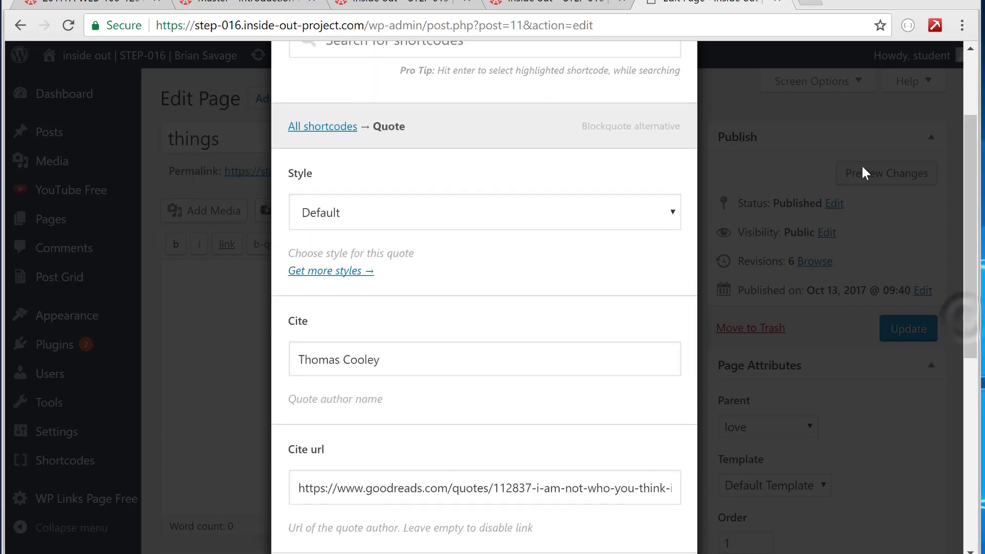
{"action": "left_click", "coordinate": [411, 354]}
{"action": "key", "text": "ctrl+a"}
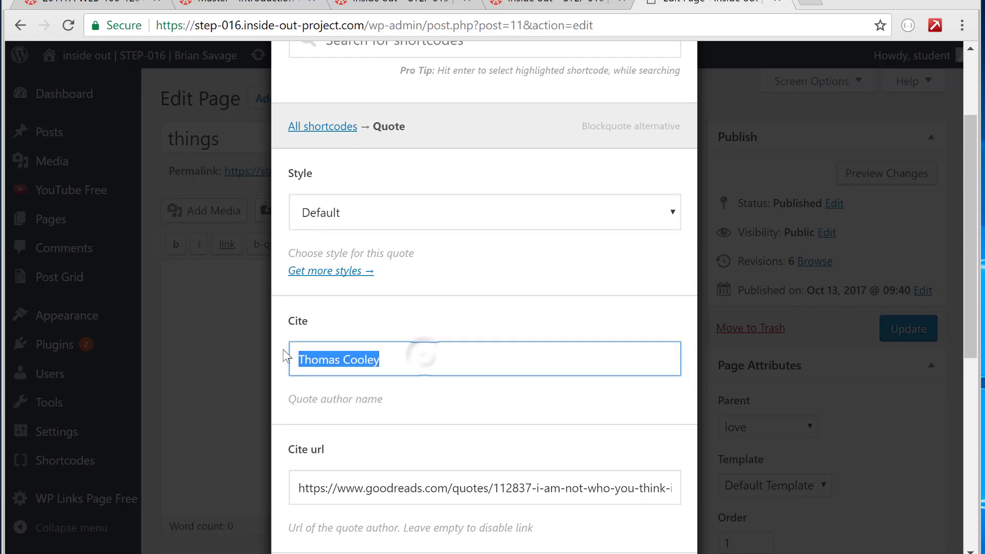
{"action": "type", "text": "Helen Keller"}
{"action": "left_click", "coordinate": [449, 483]}
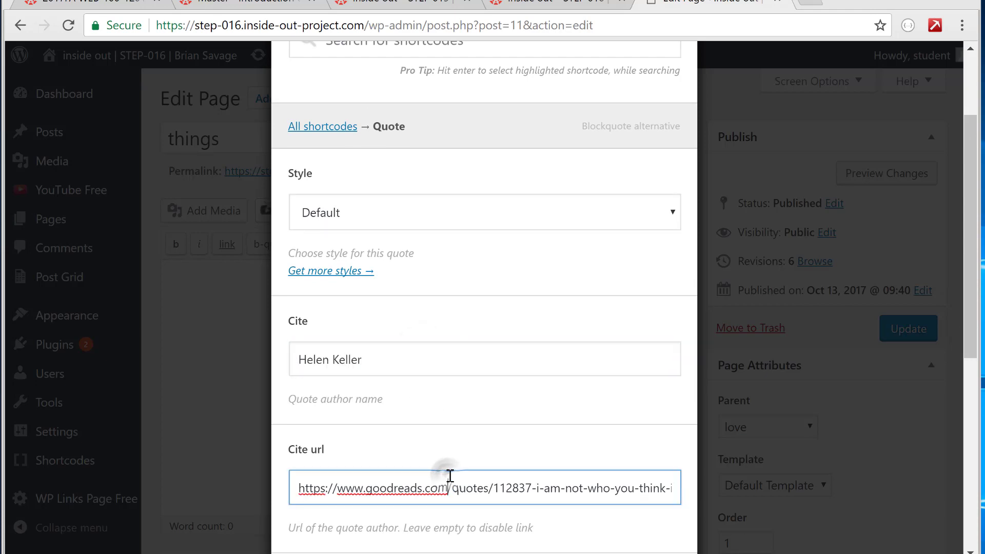
{"action": "key", "text": "ctrl+a"}
{"action": "key", "text": "BackSpace"}
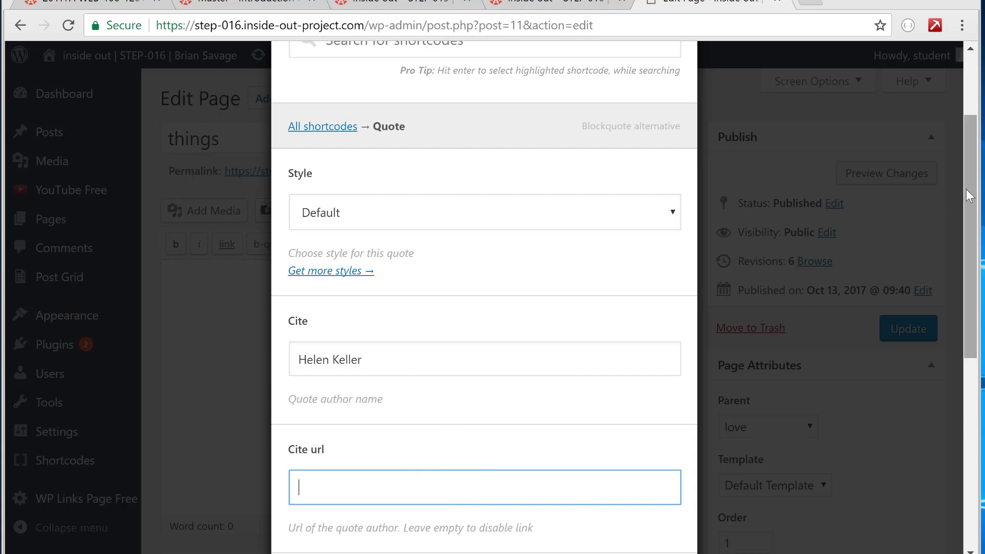
- Show a live preview of the Quote shortcode and check how it renders
{"action": "left_click_drag", "start_coordinate": [971, 195], "coordinate": [928, 413]}
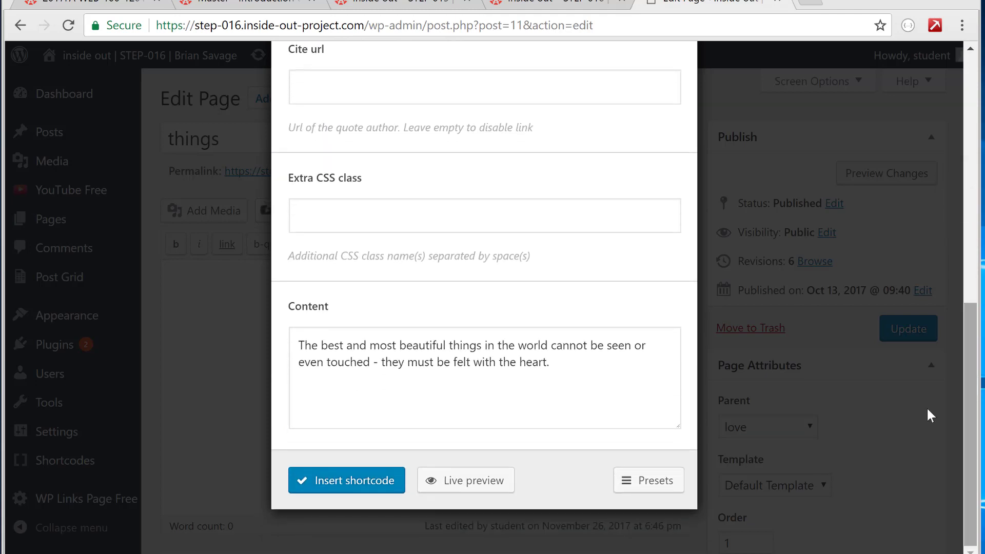
{"action": "left_click", "coordinate": [469, 478]}
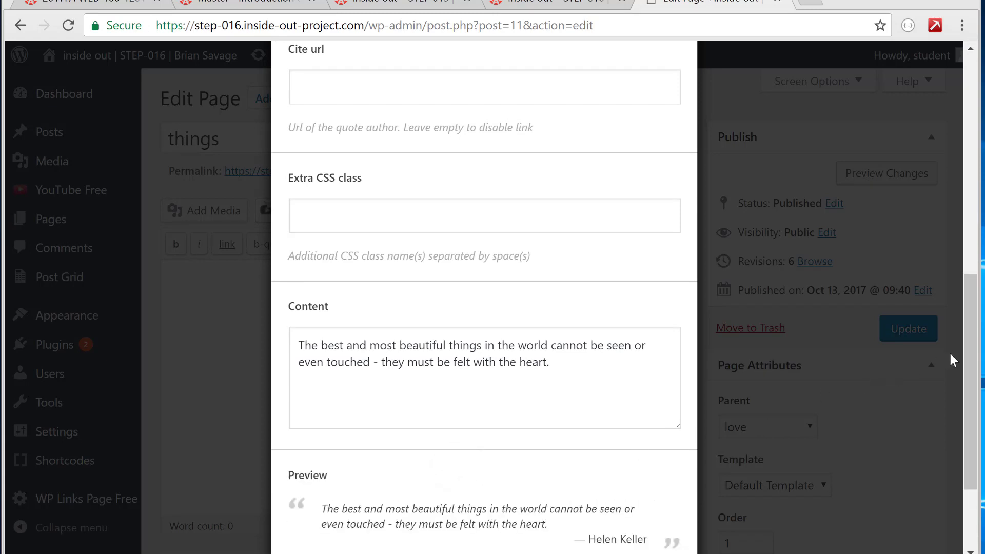
{"action": "left_click_drag", "start_coordinate": [975, 343], "coordinate": [975, 397]}
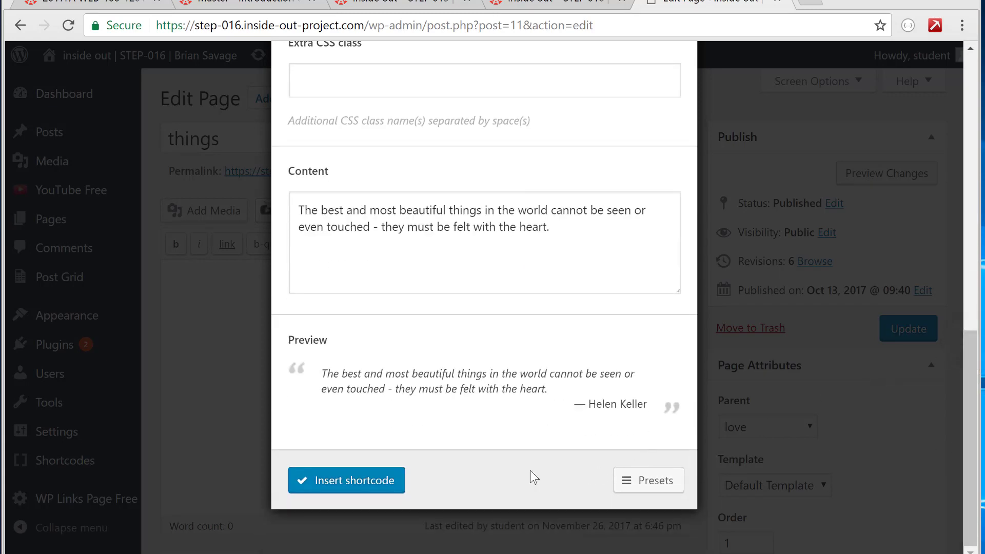
- Insert the configured Quote shortcode into the things page and view the updated page on the site
{"action": "left_click", "coordinate": [386, 486]}
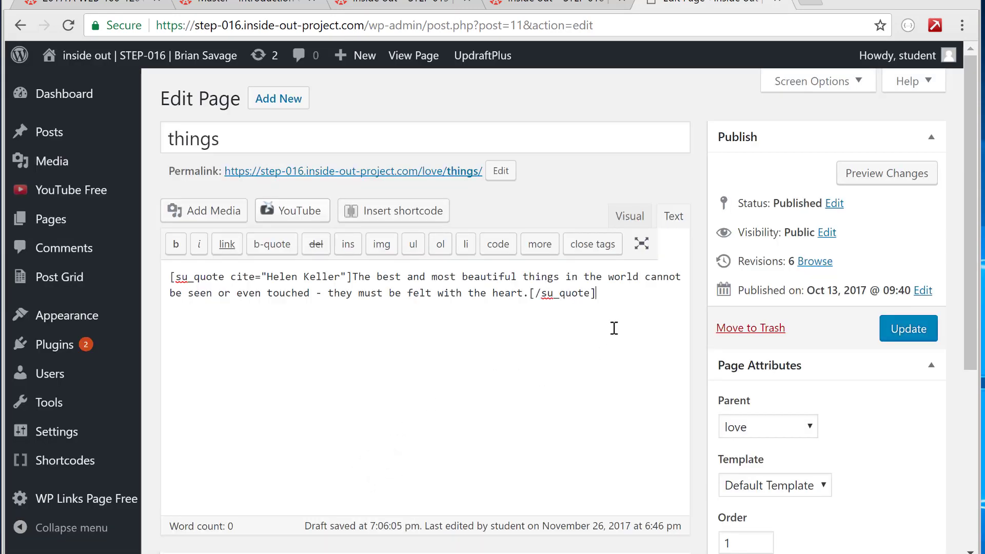
{"action": "left_click", "coordinate": [892, 329]}
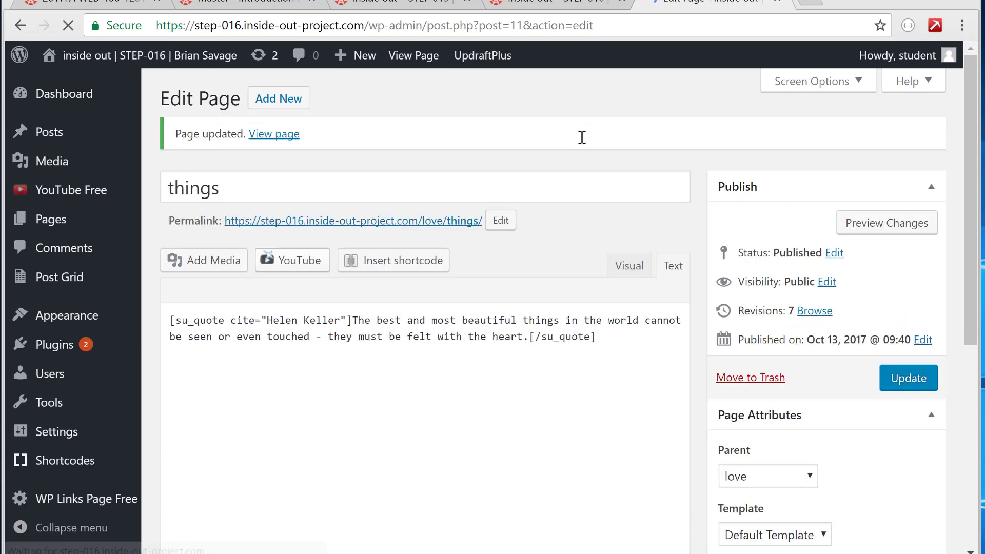
{"action": "left_click", "coordinate": [451, 221]}
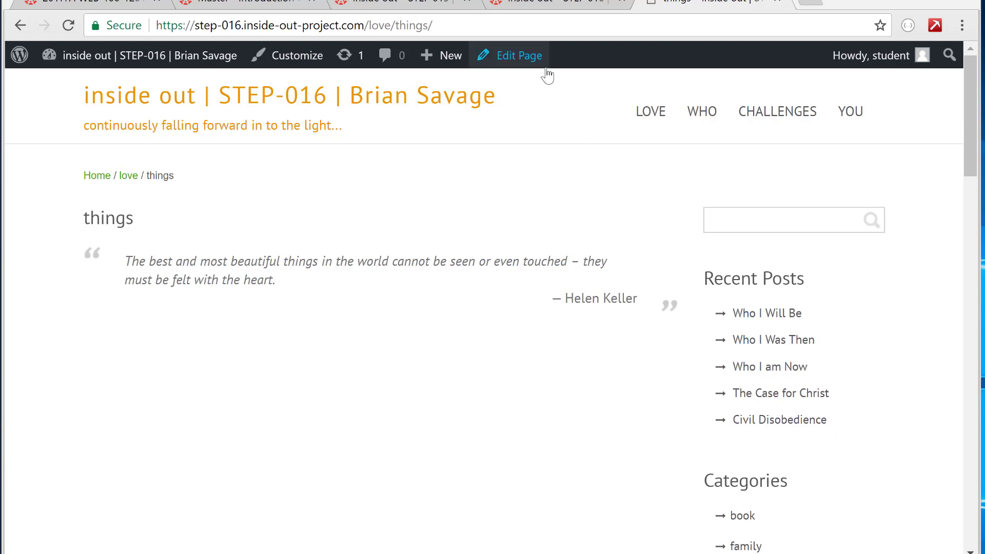
- Add a style block with ".su-quote{width:70%;margin:auto auto;}" below the quote shortcode, and check the updated page before returning to the editor
{"action": "left_click", "coordinate": [536, 57]}
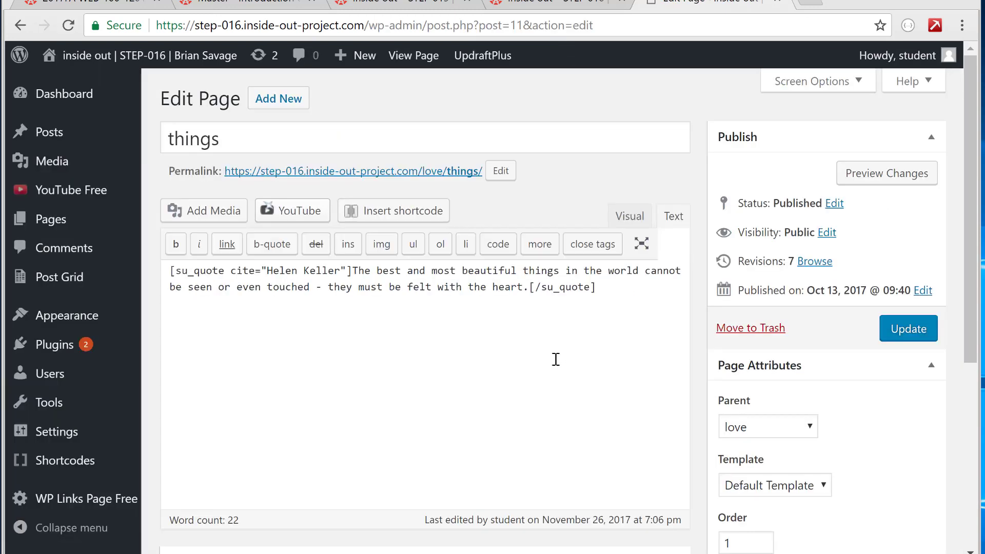
{"action": "left_click", "coordinate": [649, 329]}
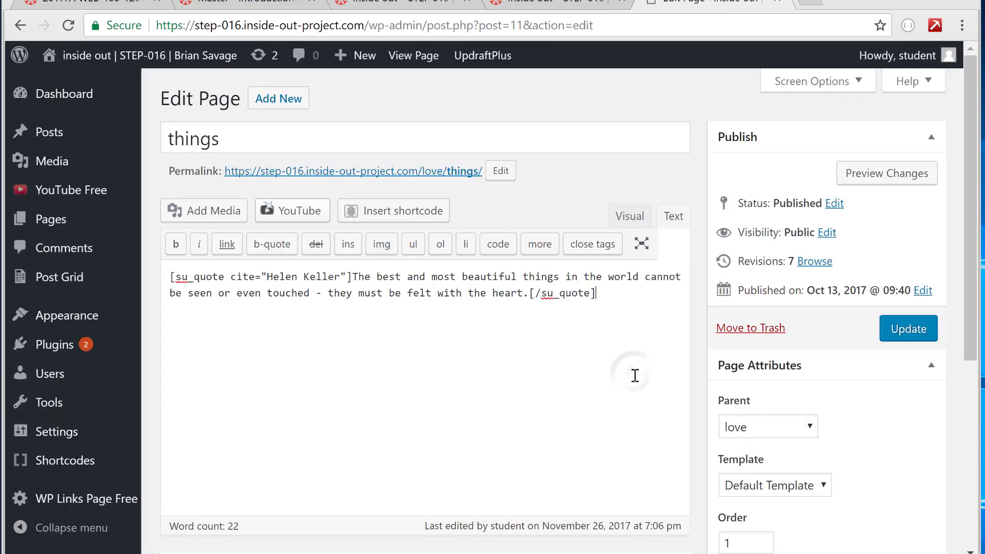
{"action": "type", "text": "<style> .su-quote{width:70%;margin:auto auto;} </style>"}
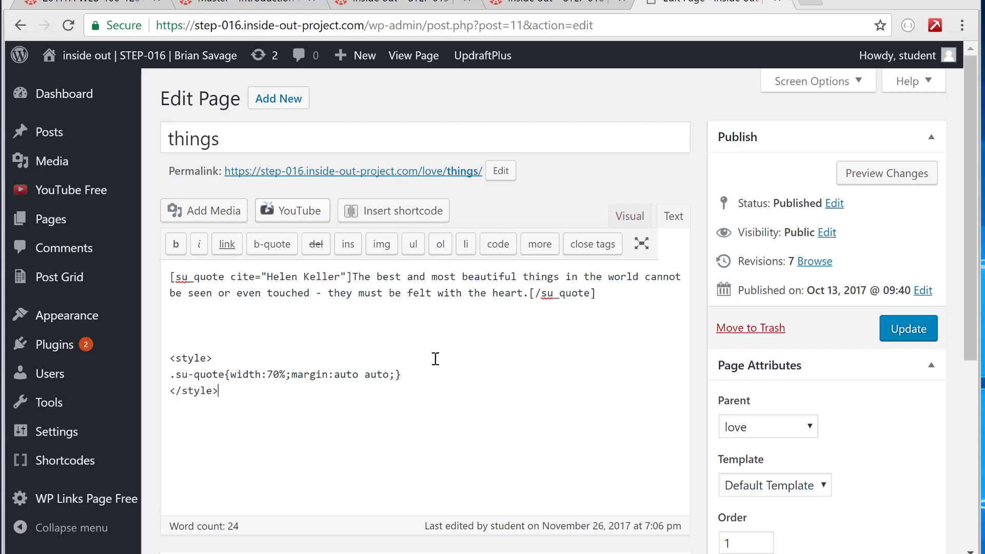
{"action": "left_click", "coordinate": [898, 330]}
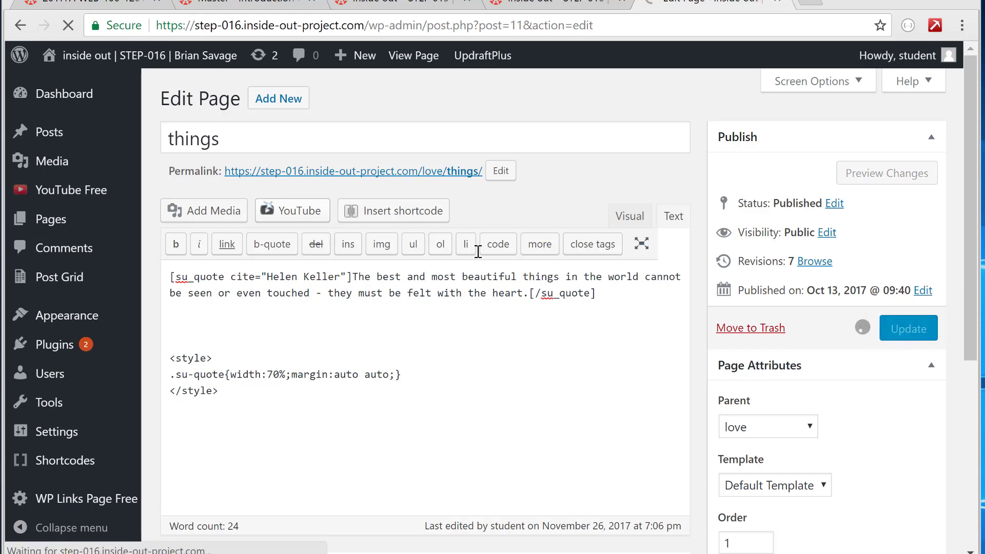
{"action": "left_click", "coordinate": [451, 222]}
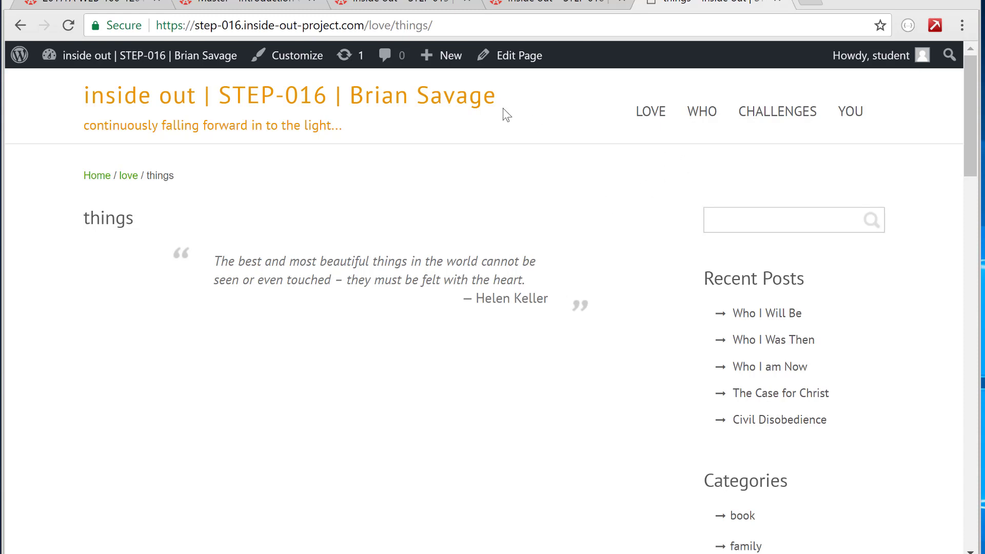
{"action": "left_click", "coordinate": [519, 54]}
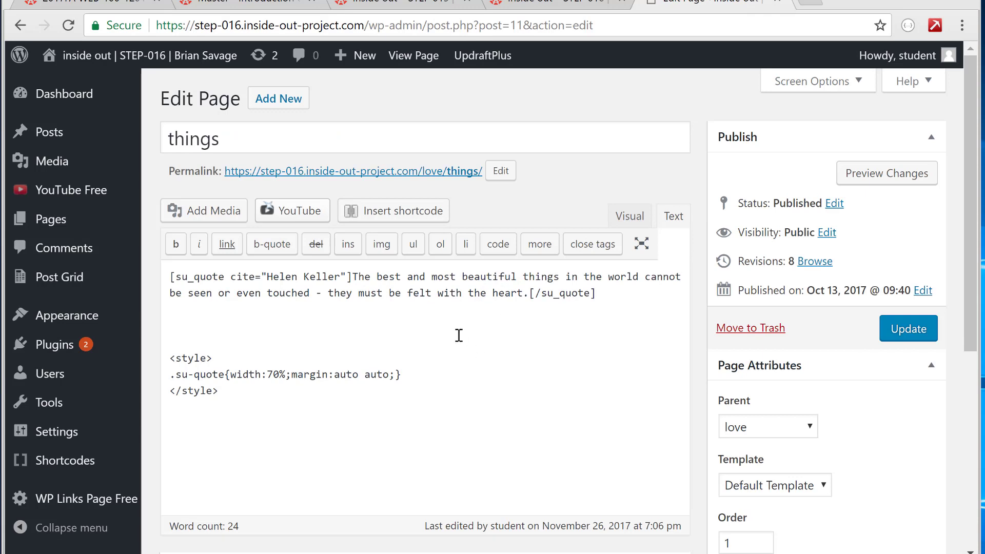
{"action": "left_click", "coordinate": [455, 334]}
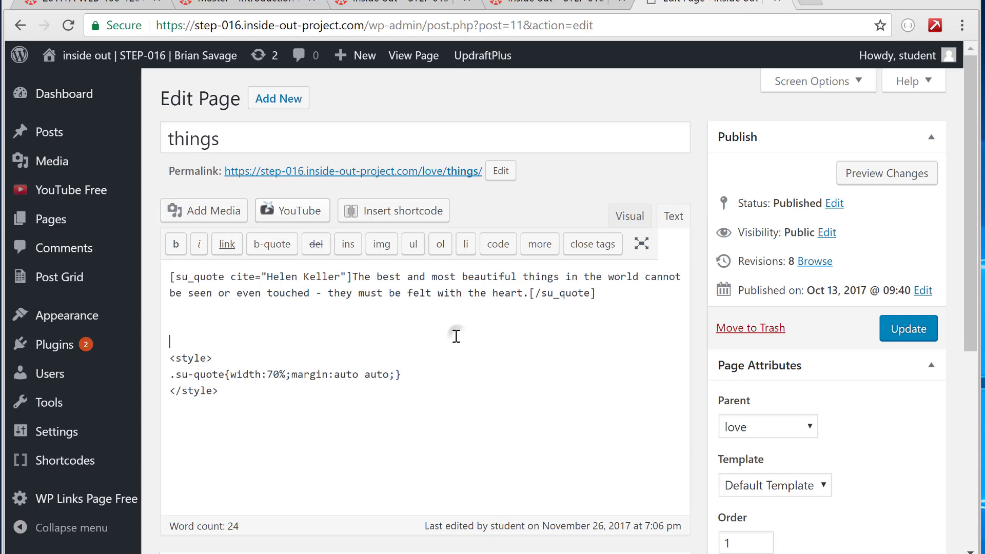
{"action": "left_click", "coordinate": [431, 313]}
{"action": "left_click", "coordinate": [401, 221]}
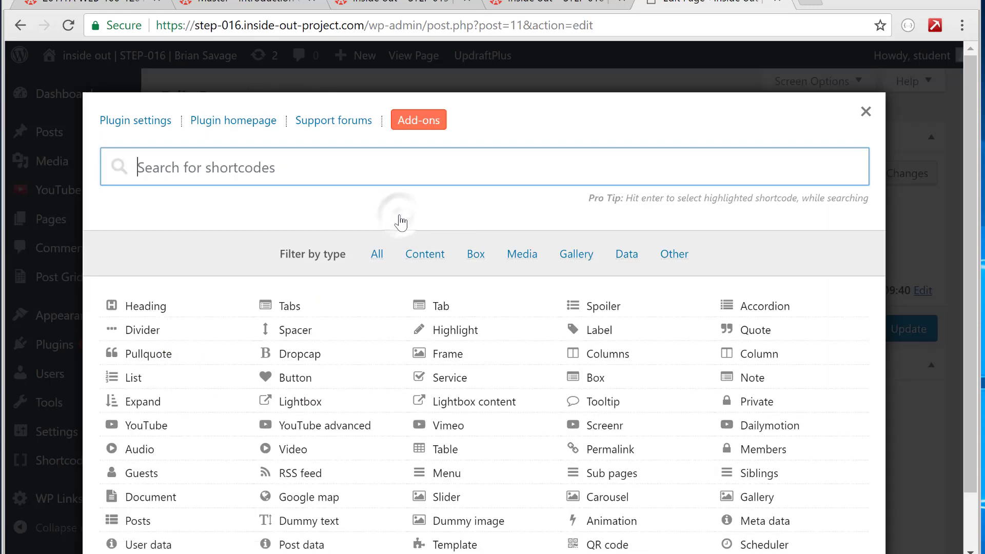
{"action": "left_click", "coordinate": [213, 332]}
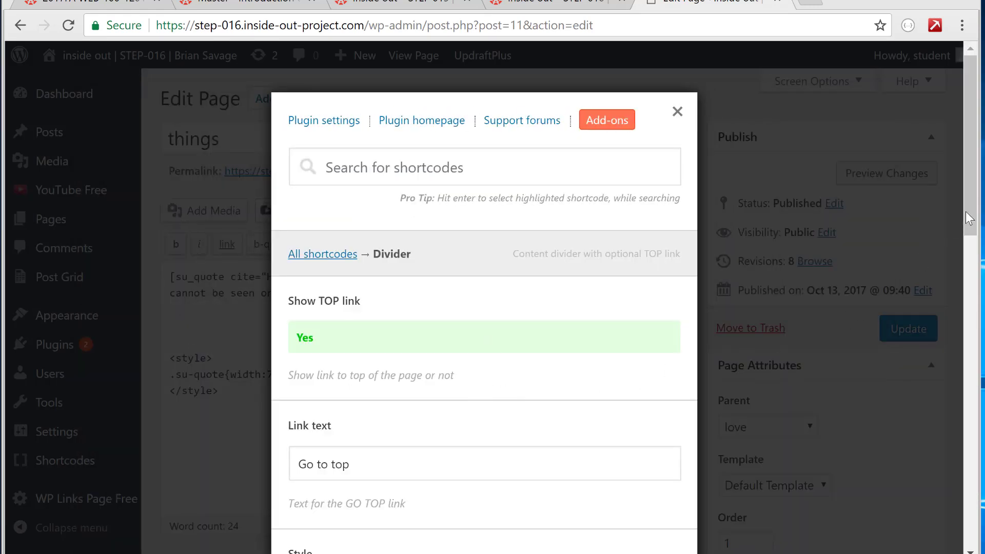
{"action": "left_click_drag", "start_coordinate": [965, 212], "coordinate": [939, 272]}
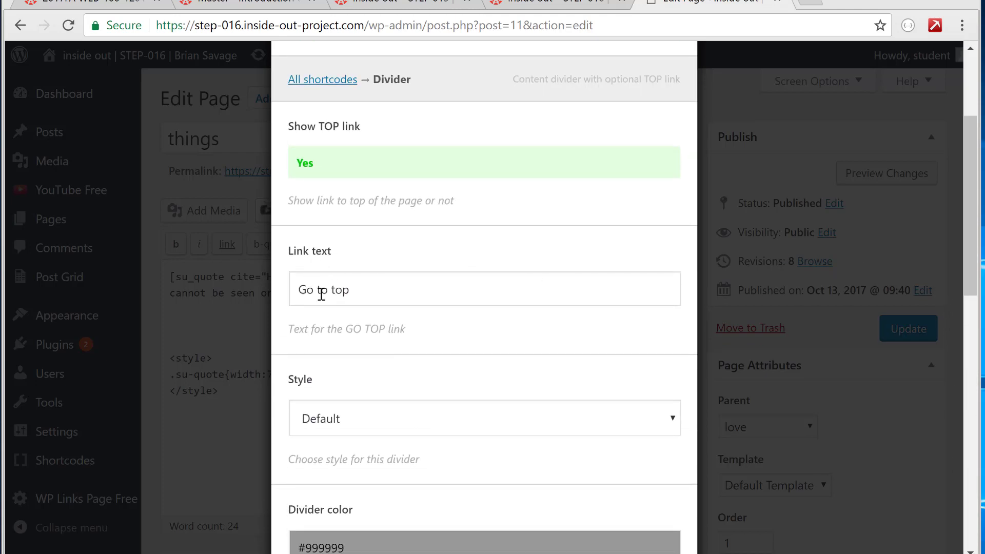
{"action": "key", "text": "ctrl+a"}
{"action": "left_click", "coordinate": [956, 257]}
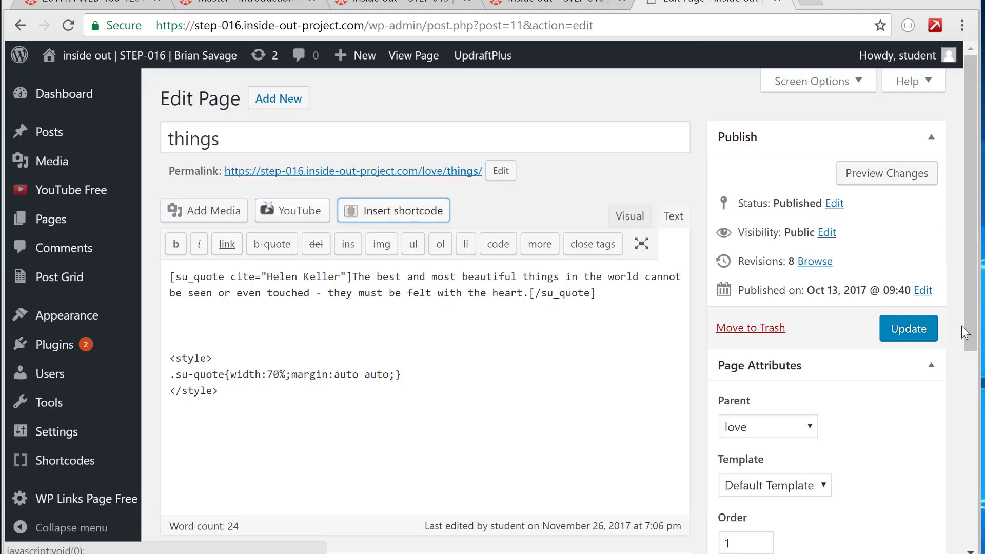
- Insert a Divider shortcode with its default settings on the line directly below the quote shortcode
{"action": "left_click", "coordinate": [362, 333]}
{"action": "left_click", "coordinate": [259, 316]}
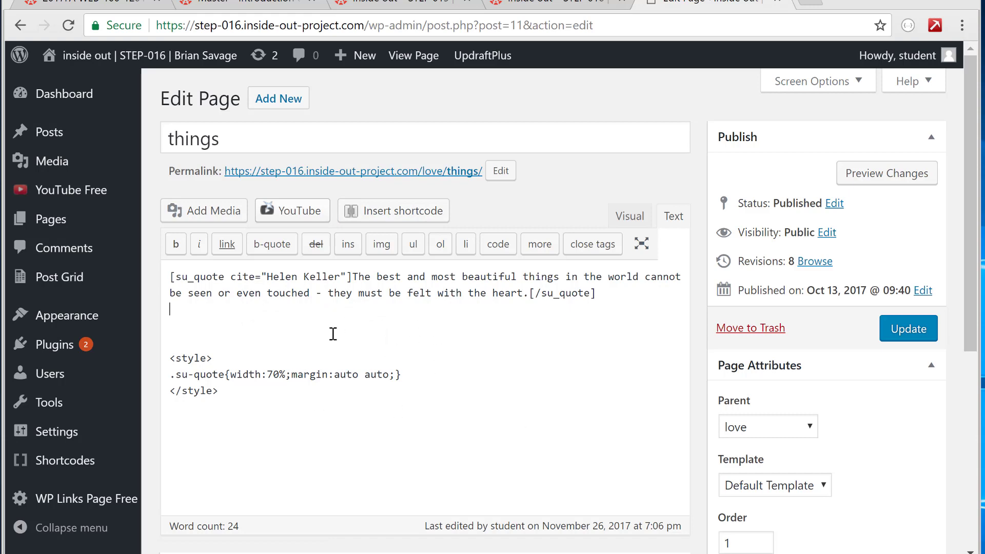
{"action": "left_click", "coordinate": [396, 216]}
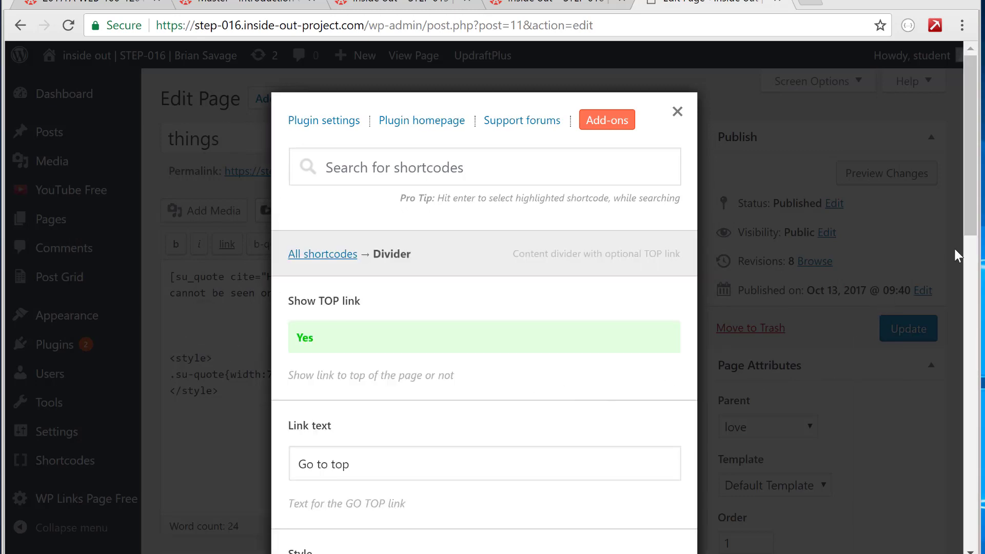
{"action": "left_click_drag", "start_coordinate": [970, 234], "coordinate": [958, 506]}
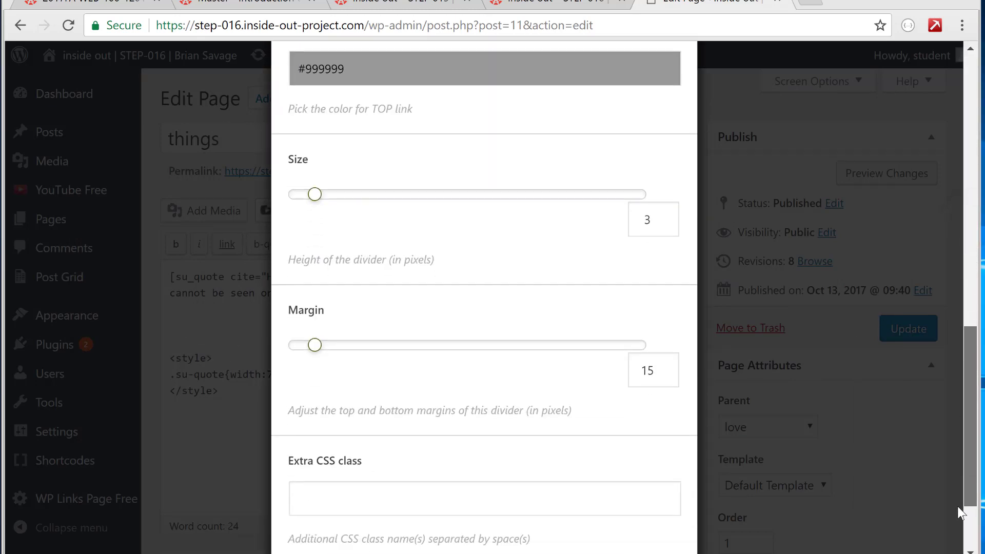
{"action": "left_click", "coordinate": [352, 481]}
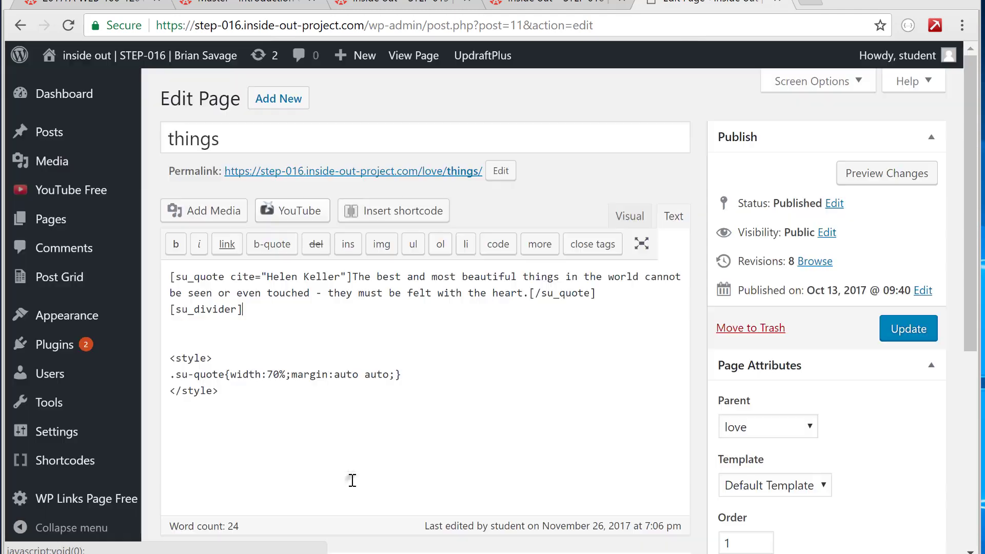
- Update the things page and test the divider's "Go to top" link on the live page
{"action": "left_click", "coordinate": [907, 328]}
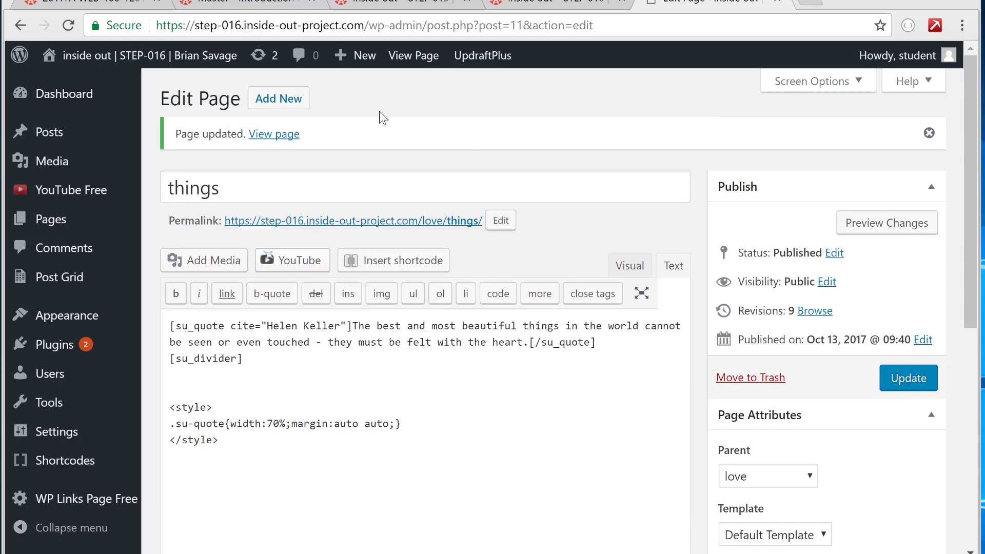
{"action": "left_click", "coordinate": [290, 134]}
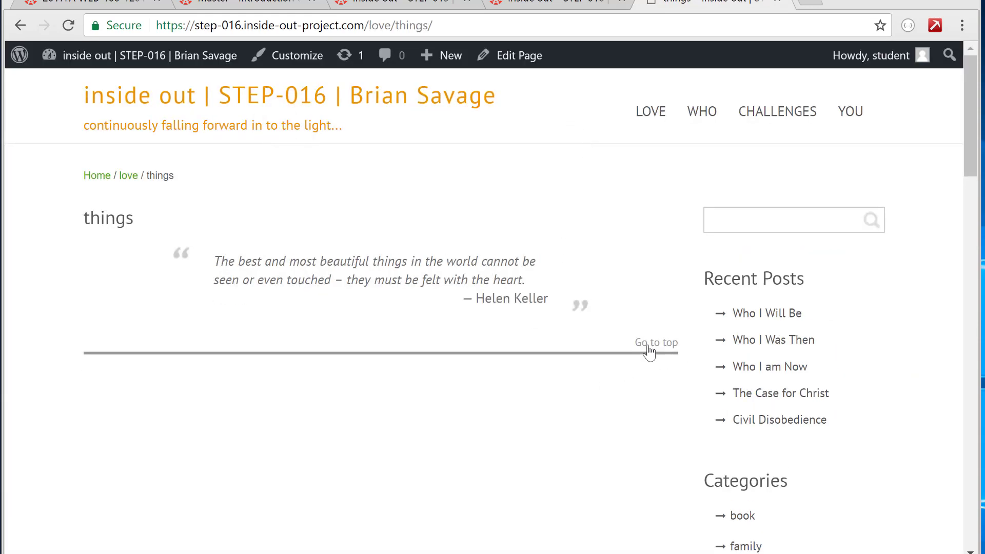
{"action": "left_click", "coordinate": [641, 342]}
- Reopen the things page for editing and start a Gallery shortcode below the divider, searching the shortcodes for "gall"
{"action": "left_click", "coordinate": [532, 66]}
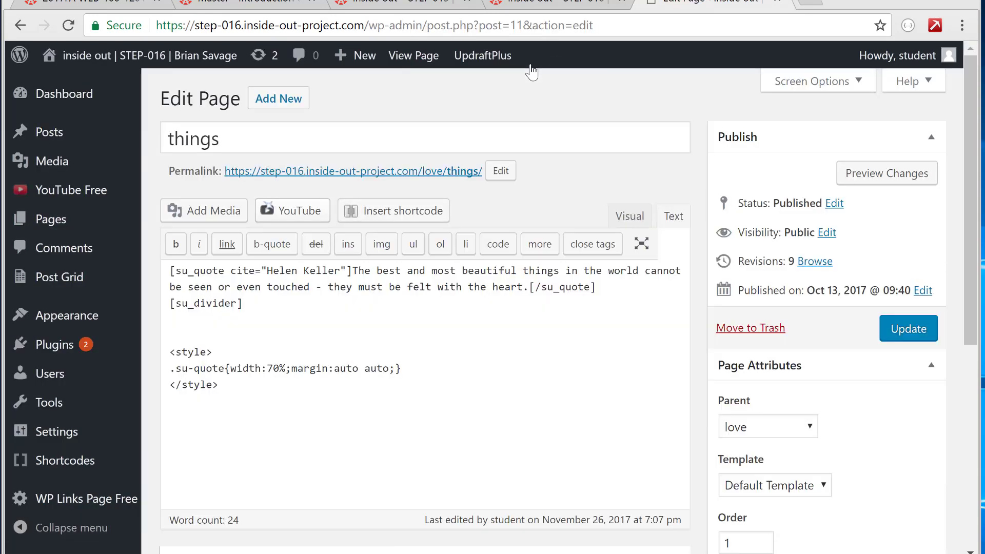
{"action": "left_click", "coordinate": [265, 323]}
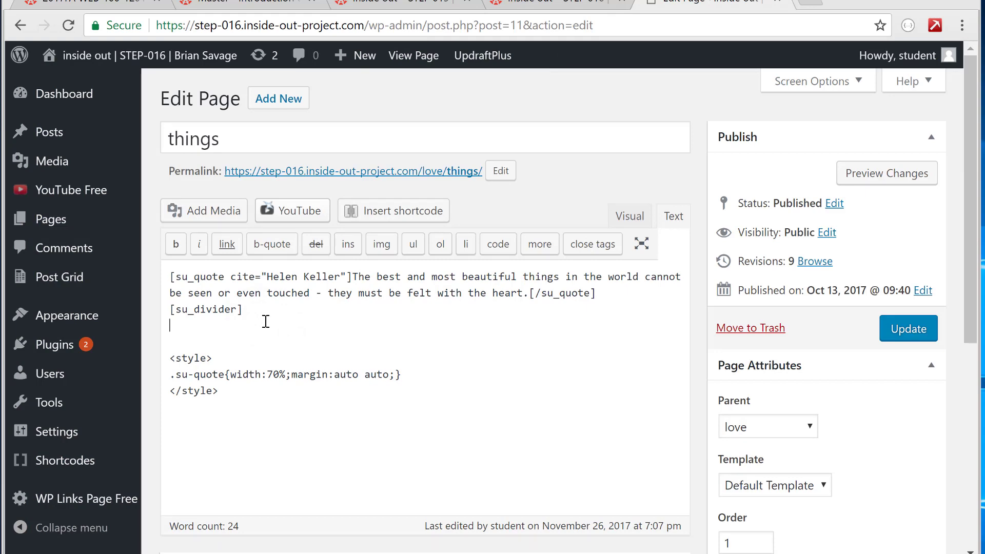
{"action": "left_click", "coordinate": [424, 219]}
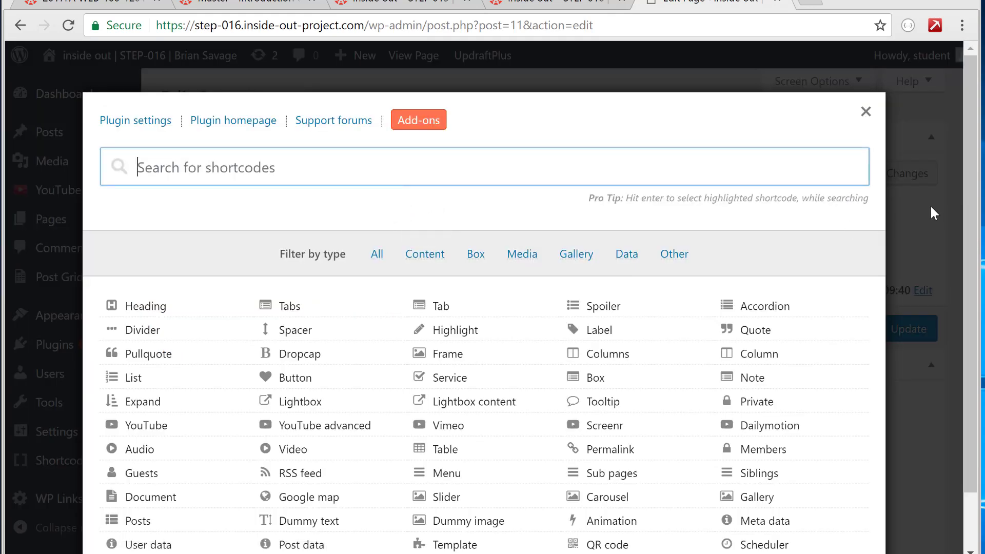
{"action": "left_click_drag", "start_coordinate": [966, 193], "coordinate": [958, 288]}
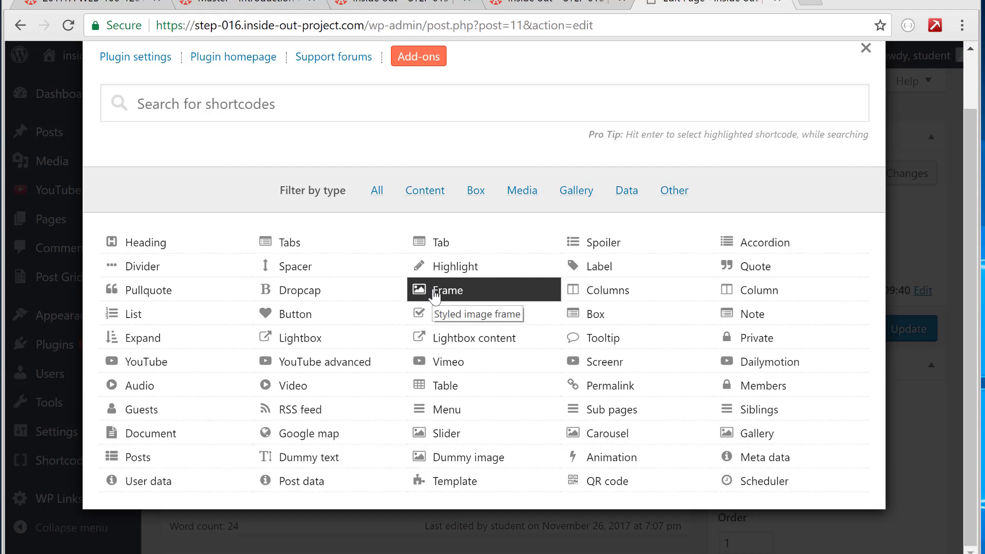
{"action": "left_click", "coordinate": [345, 113]}
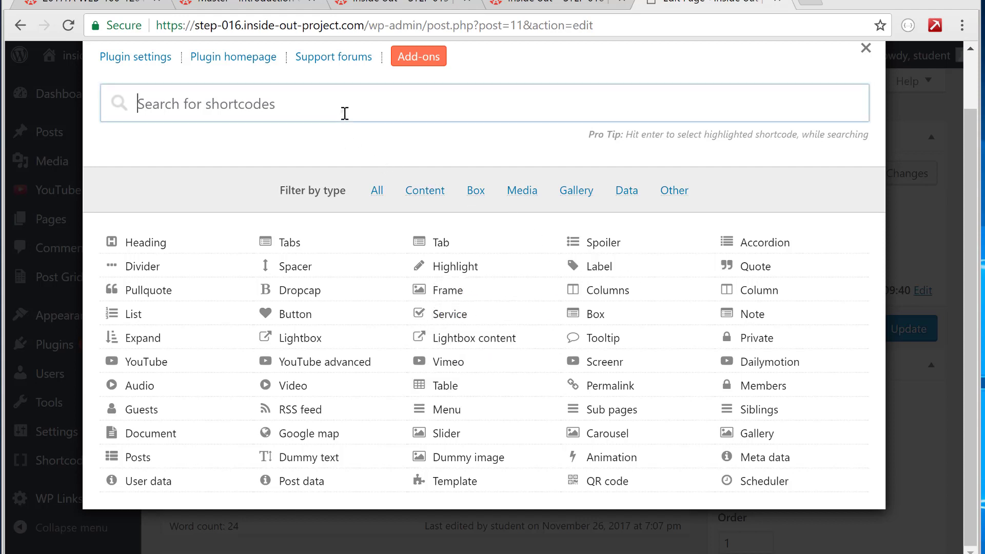
{"action": "type", "text": "g"}
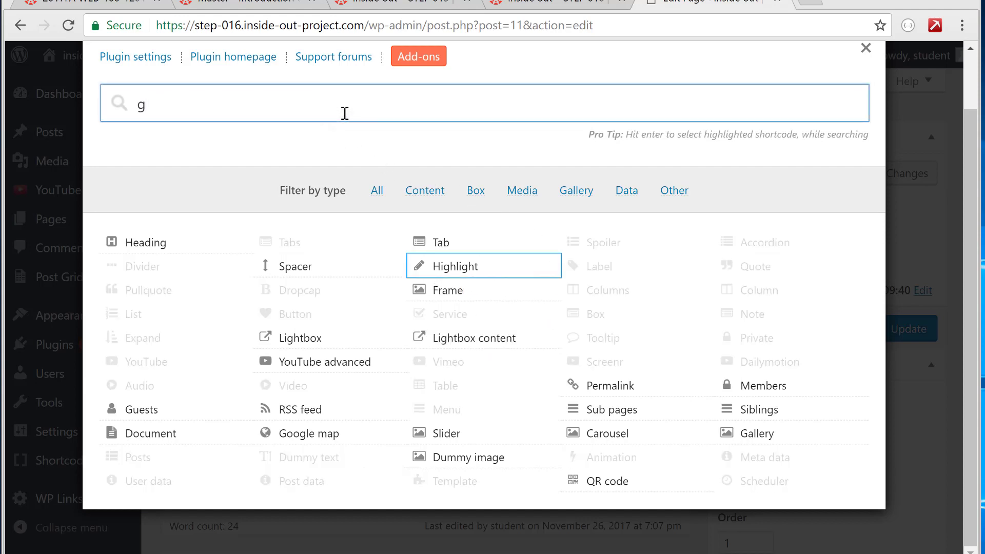
{"action": "type", "text": "all"}
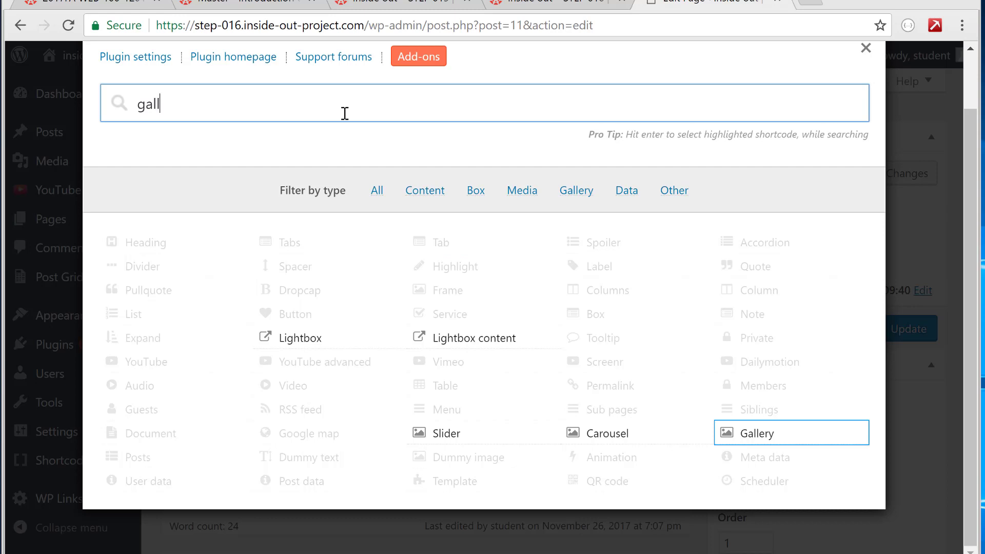
{"action": "left_click", "coordinate": [748, 434]}
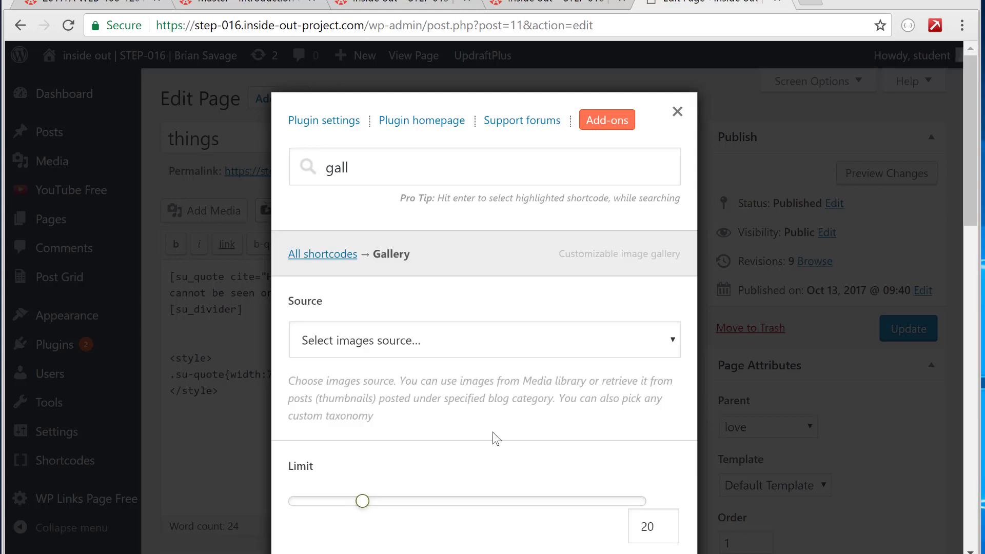
- Set the gallery's image source to Recent posts
{"action": "left_click_drag", "start_coordinate": [969, 208], "coordinate": [967, 286]}
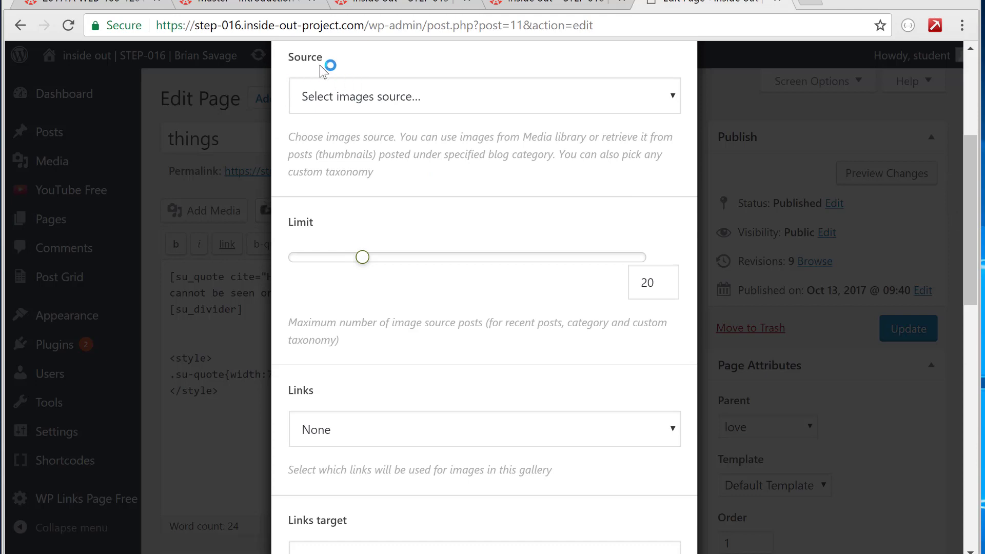
{"action": "left_click", "coordinate": [474, 97]}
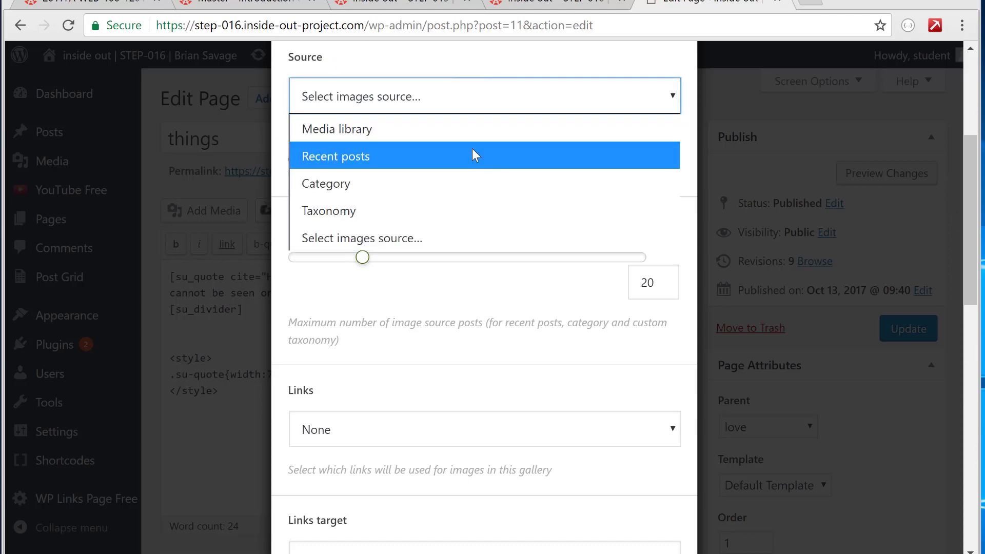
{"action": "left_click", "coordinate": [475, 155]}
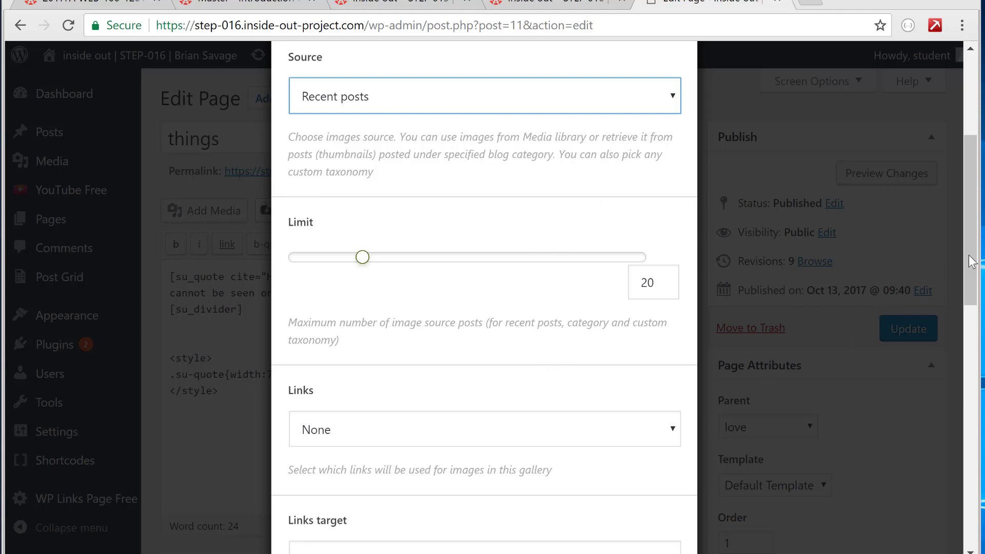
- Set the gallery's links to Lightbox and its links target to Open in new tab
{"action": "left_click_drag", "start_coordinate": [971, 262], "coordinate": [970, 298]}
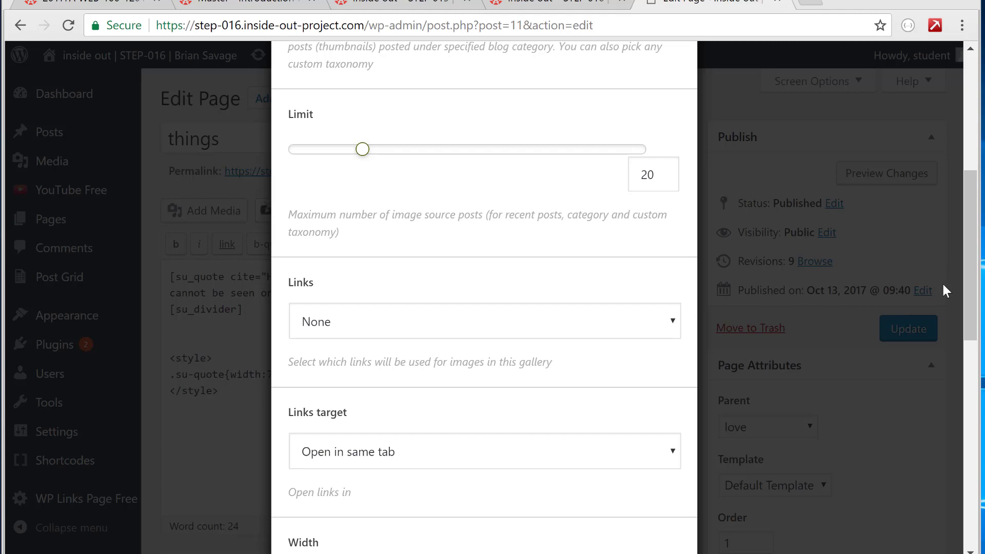
{"action": "left_click_drag", "start_coordinate": [970, 297], "coordinate": [970, 340]}
{"action": "left_click", "coordinate": [386, 197]}
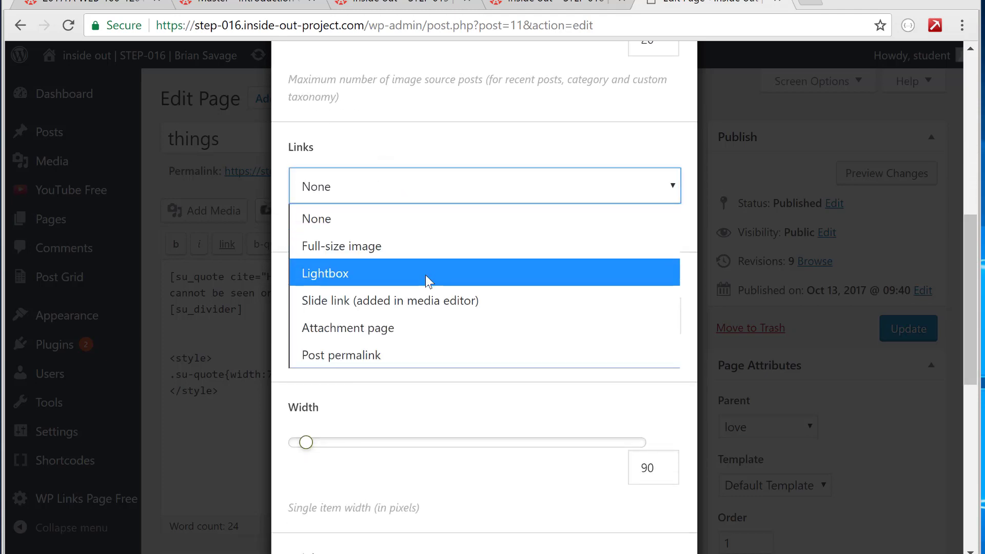
{"action": "left_click", "coordinate": [425, 275]}
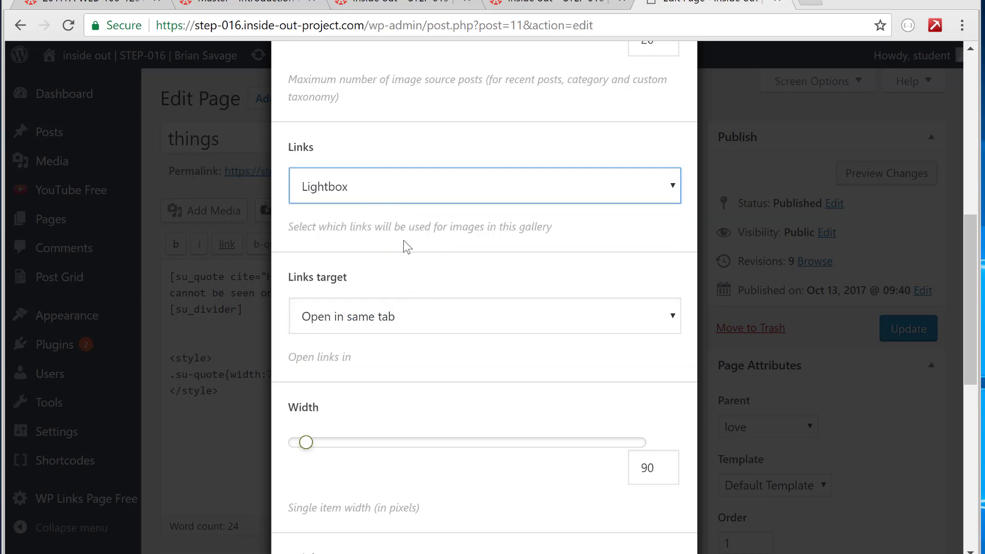
{"action": "left_click", "coordinate": [594, 323]}
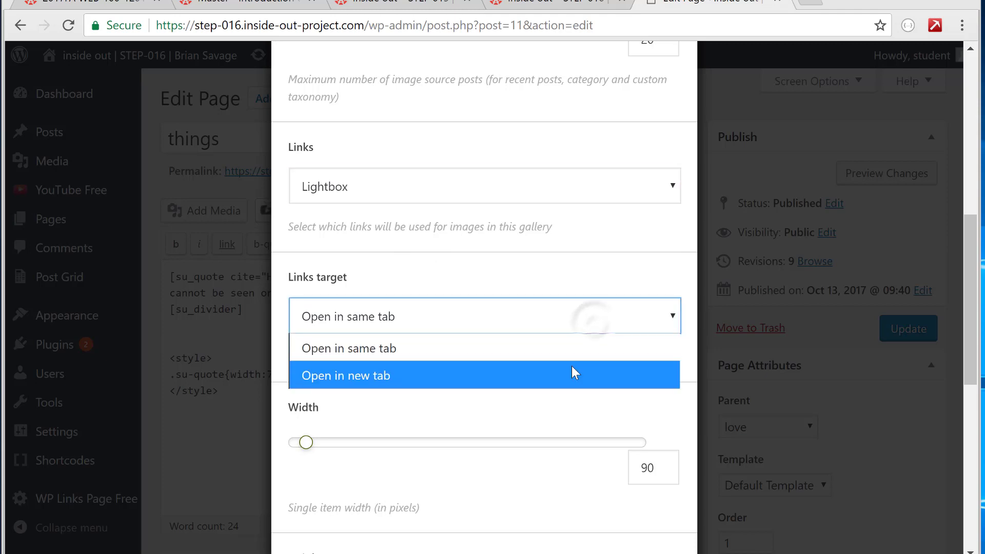
{"action": "left_click", "coordinate": [572, 366]}
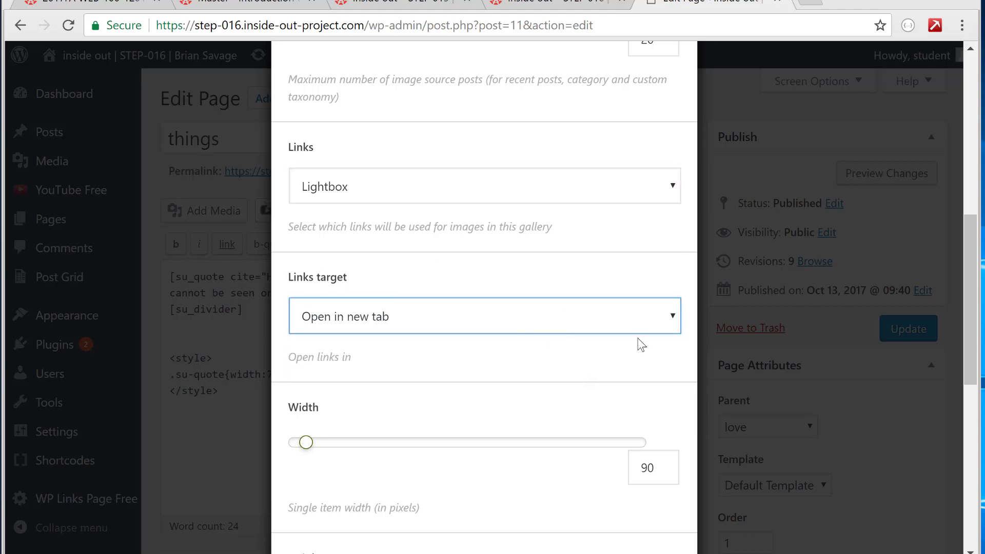
- Preview the gallery with its default size and title settings and insert the shortcode below the divider
{"action": "left_click_drag", "start_coordinate": [969, 268], "coordinate": [969, 375]}
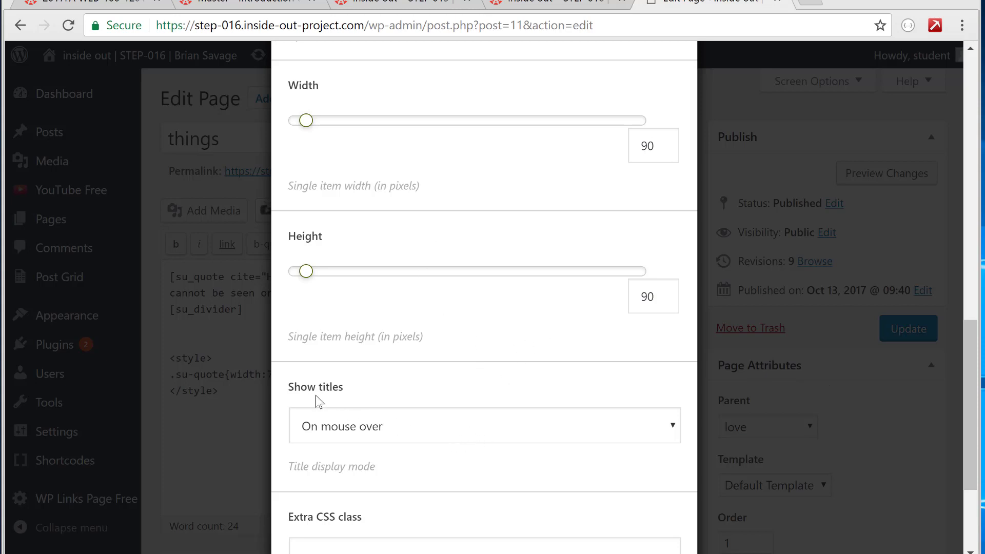
{"action": "scroll", "coordinate": [952, 354], "scroll_direction": "down", "scroll_amount": 3}
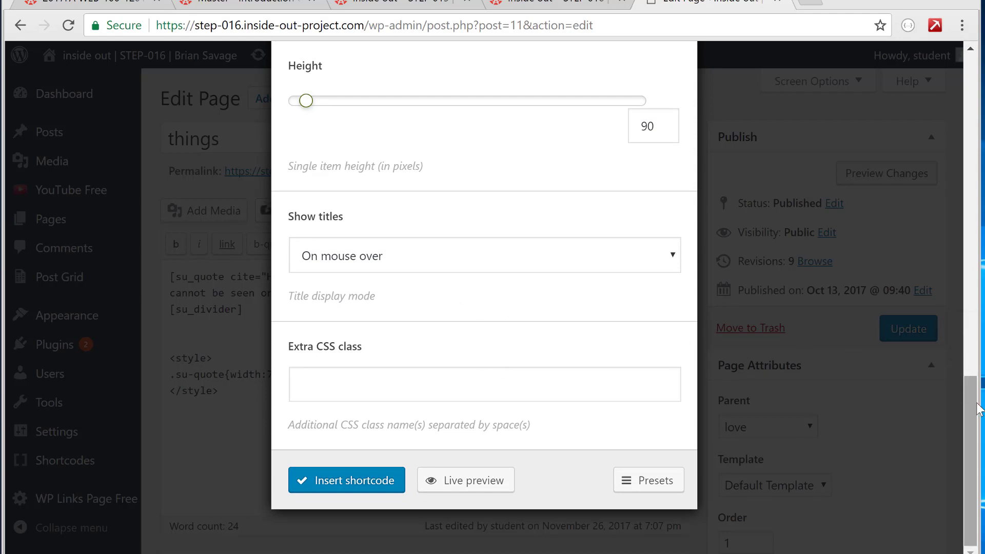
{"action": "left_click", "coordinate": [452, 482]}
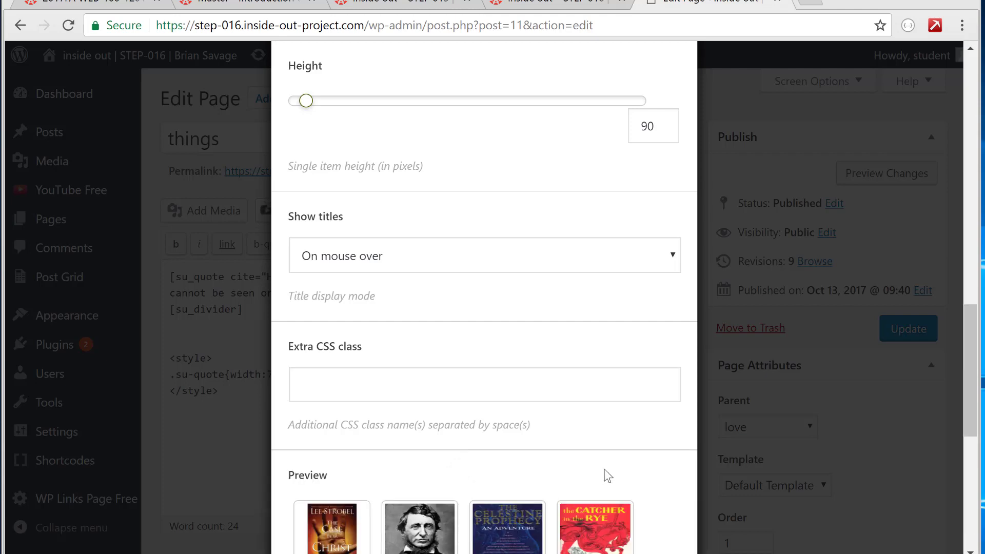
{"action": "left_click_drag", "start_coordinate": [972, 374], "coordinate": [974, 477]}
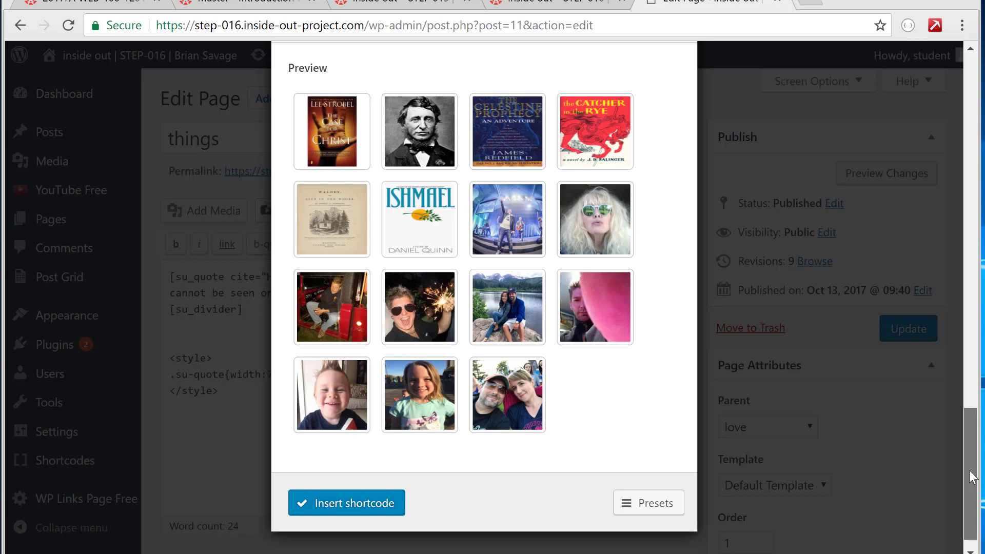
{"action": "left_click", "coordinate": [385, 499]}
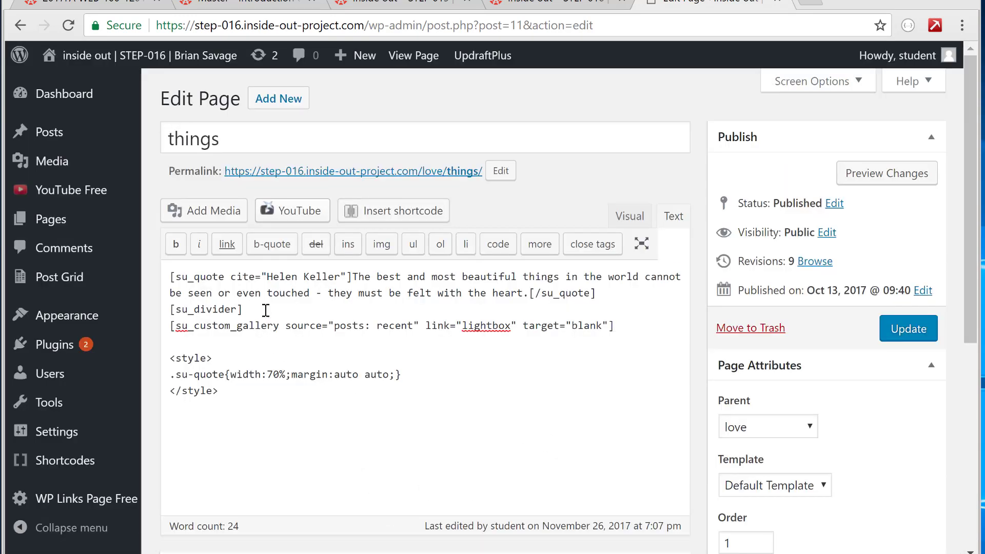
- Copy the [su_divider] shortcode onto the line below the gallery shortcode, followed by a line break
{"action": "left_click_drag", "start_coordinate": [266, 310], "coordinate": [171, 309]}
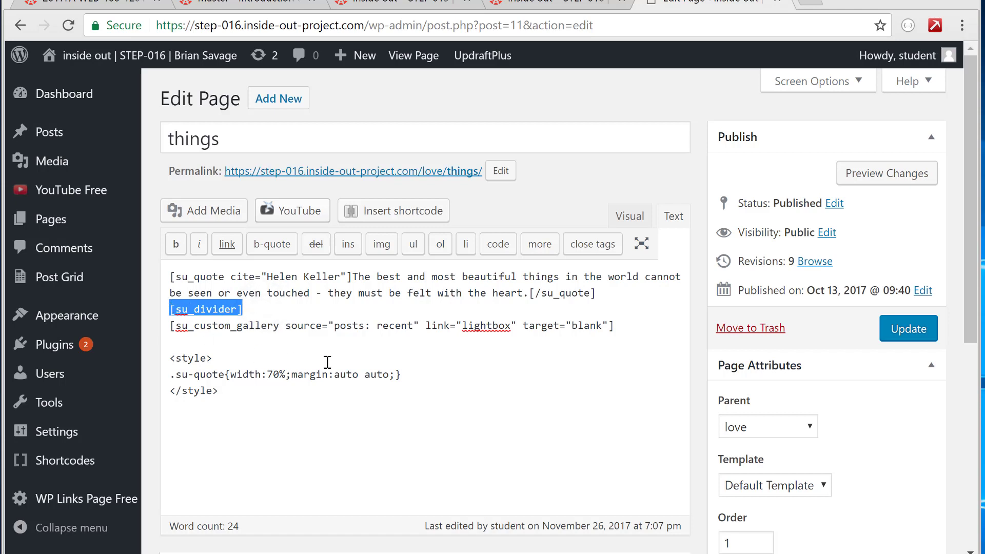
{"action": "key", "text": "ctrl+c"}
{"action": "left_click", "coordinate": [319, 343]}
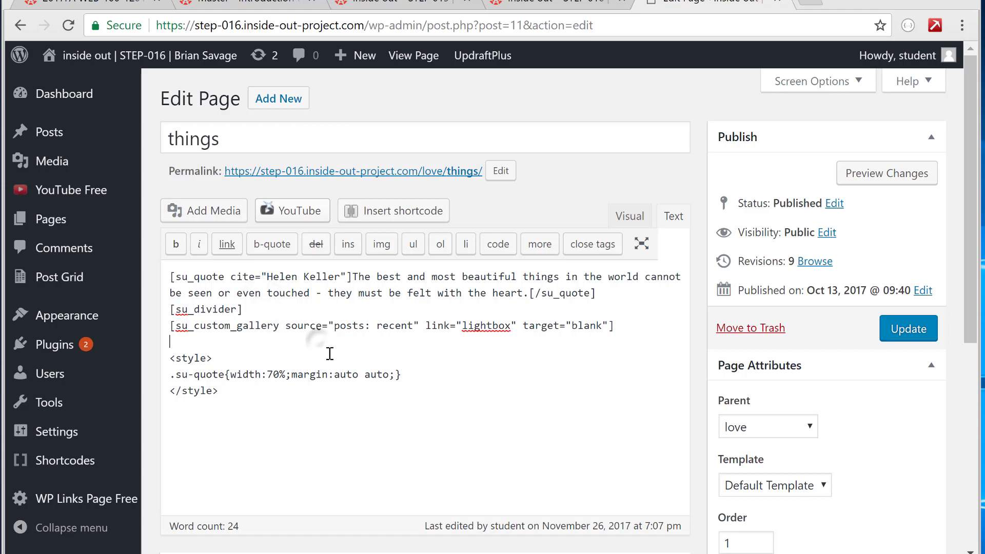
{"action": "key", "text": "ctrl+v"}
{"action": "key", "text": "Return"}
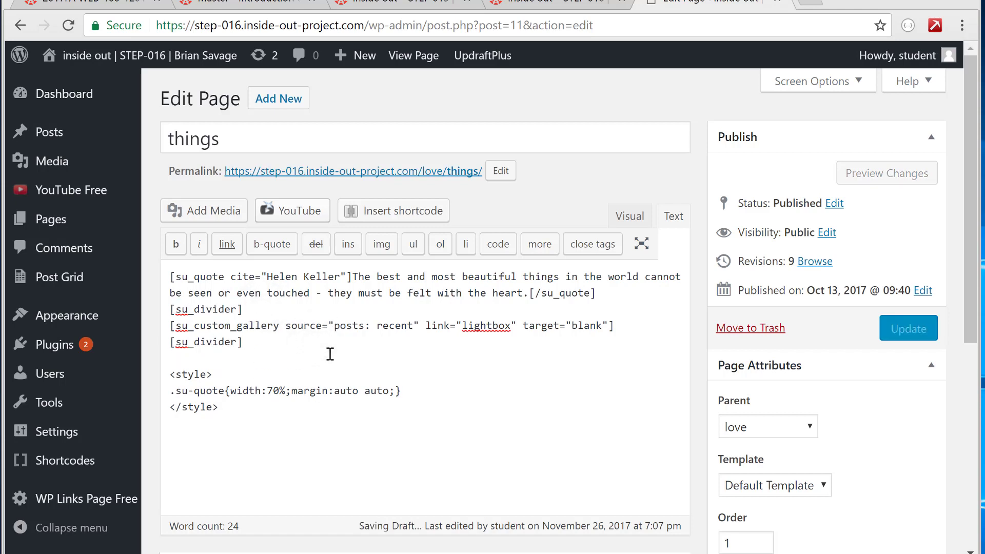
- Update the things page and view the gallery thumbnails on the live page
{"action": "left_click", "coordinate": [904, 331]}
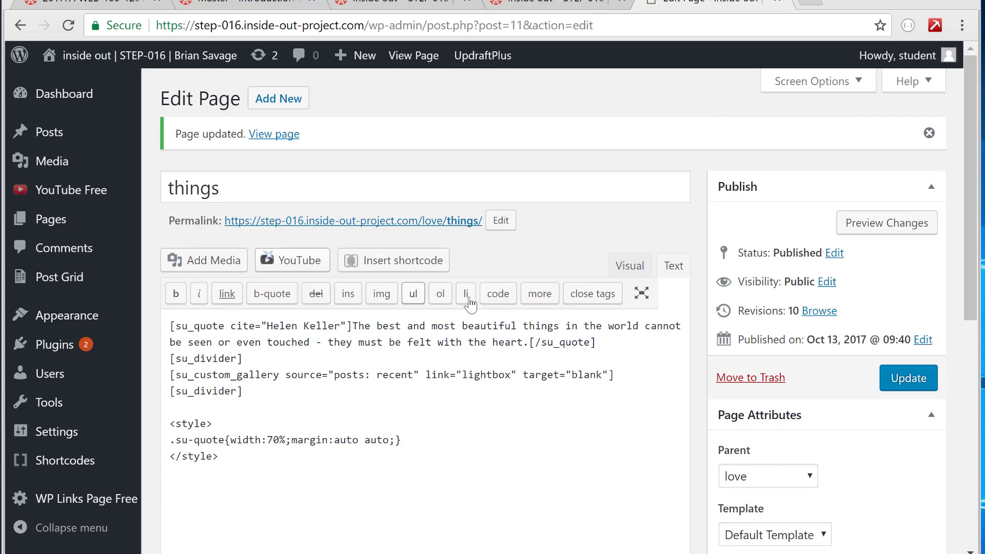
{"action": "left_click", "coordinate": [457, 220]}
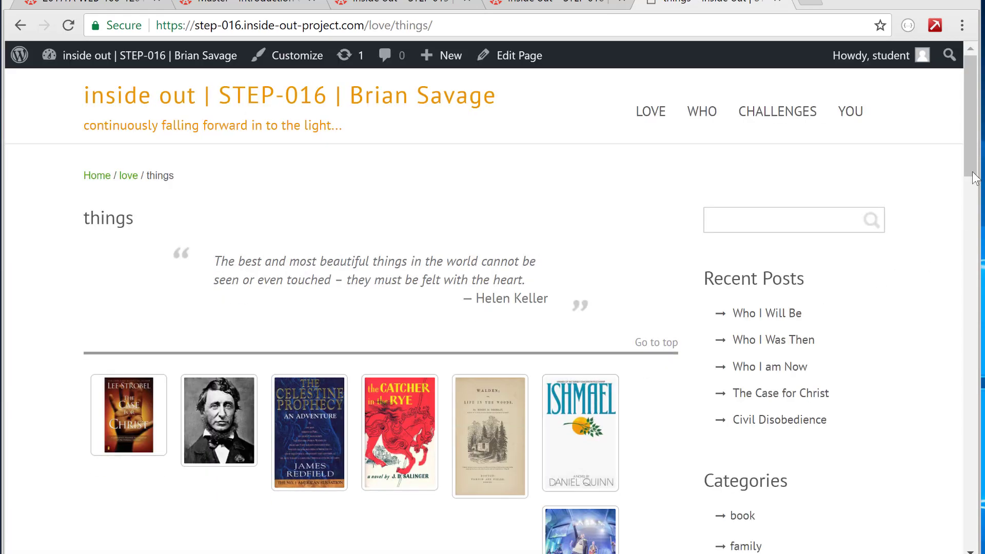
{"action": "left_click_drag", "start_coordinate": [975, 177], "coordinate": [975, 213]}
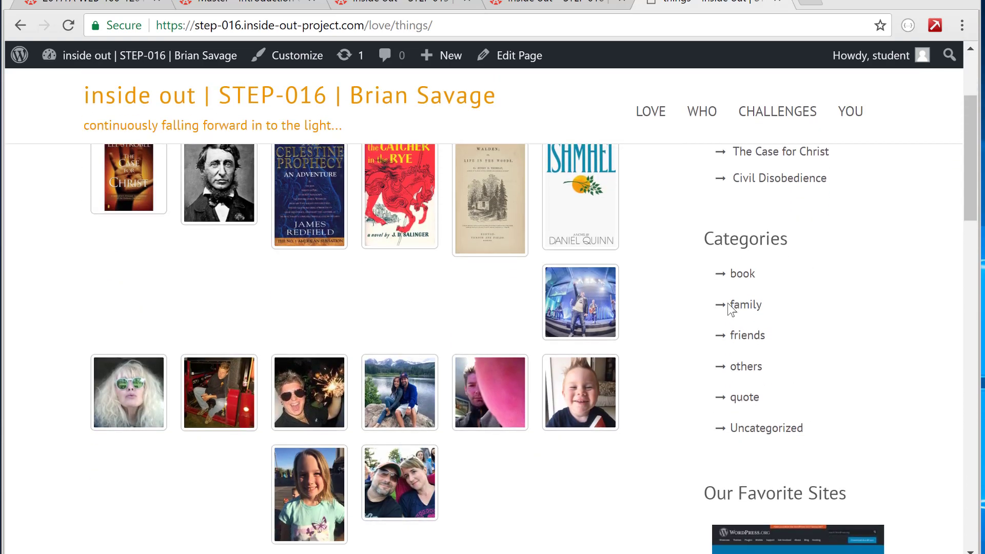
- Test the gallery's lightbox on the live page by enlarging a thumbnail, browsing through the following images and closing it
{"action": "left_click", "coordinate": [314, 393]}
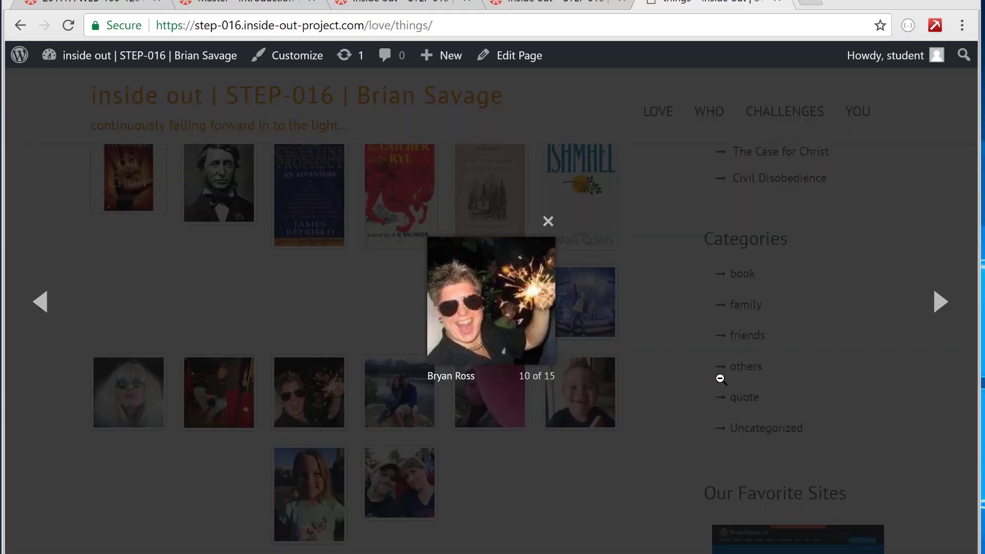
{"action": "left_click", "coordinate": [937, 315]}
{"action": "left_click", "coordinate": [937, 314]}
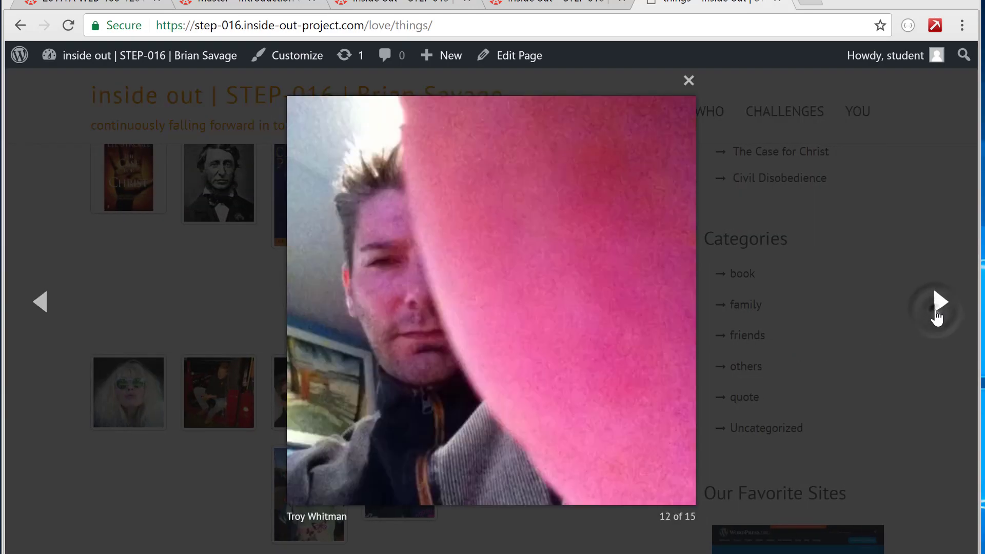
{"action": "left_click", "coordinate": [937, 314]}
{"action": "left_click", "coordinate": [937, 314]}
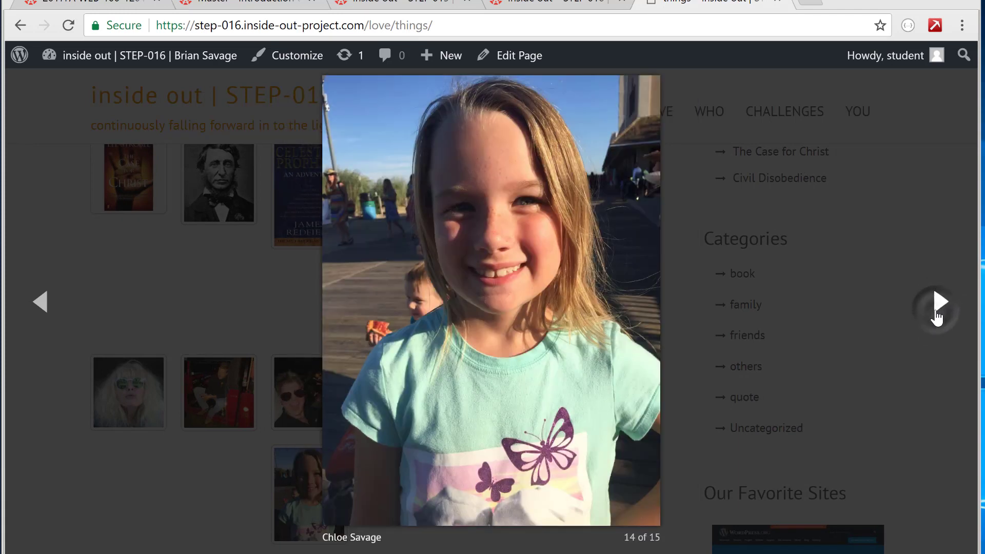
{"action": "left_click", "coordinate": [937, 314]}
{"action": "left_click", "coordinate": [937, 314]}
{"action": "left_click", "coordinate": [937, 314]}
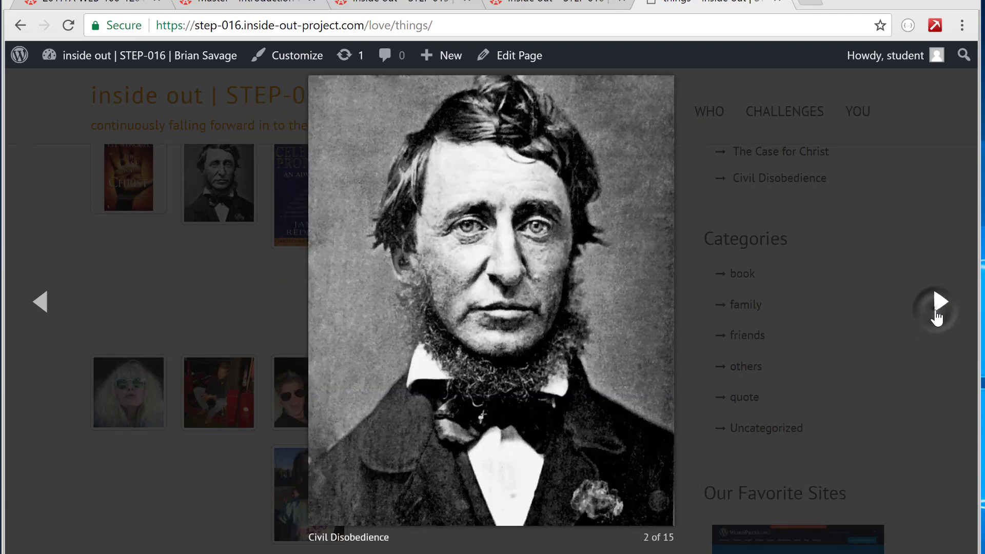
{"action": "left_click", "coordinate": [937, 314]}
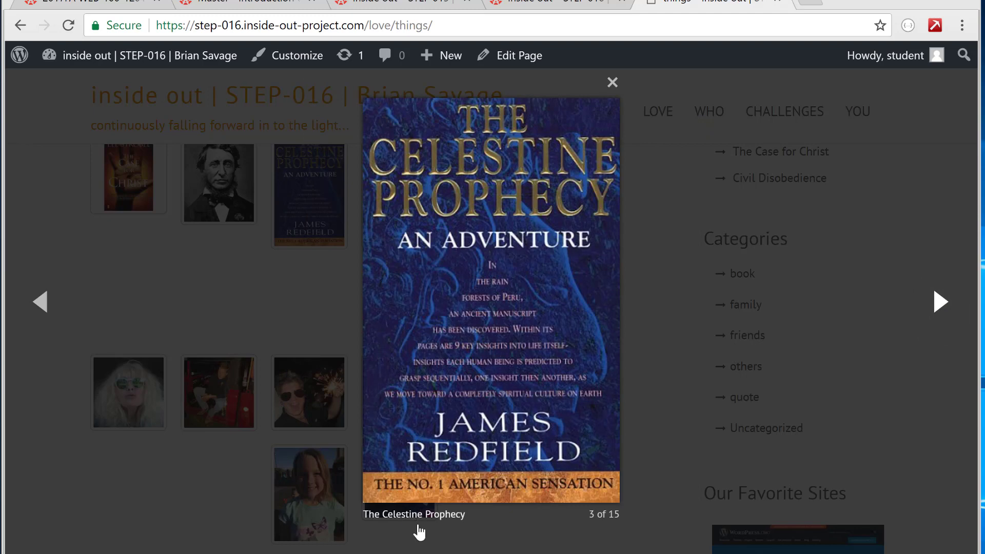
{"action": "left_click", "coordinate": [418, 525]}
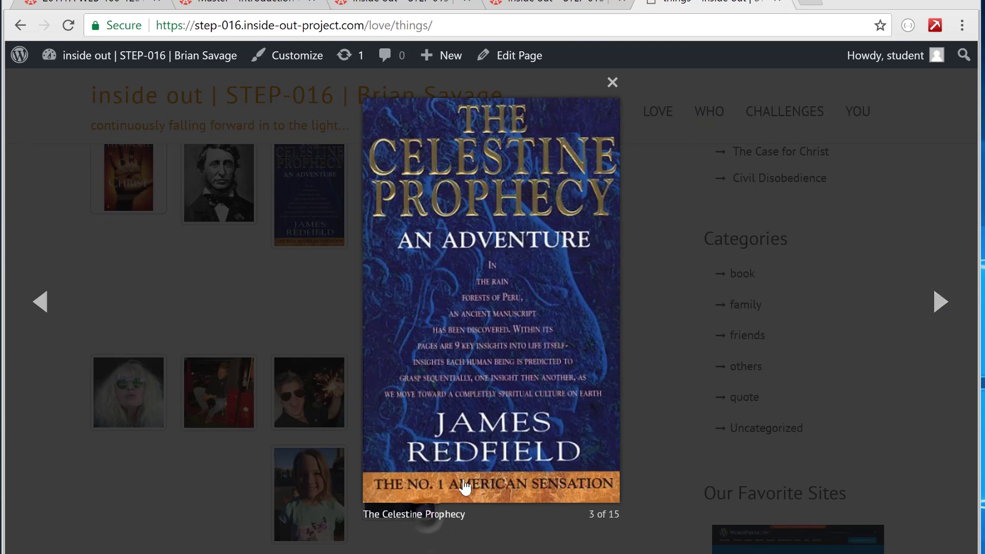
{"action": "left_click", "coordinate": [463, 481]}
{"action": "left_click", "coordinate": [207, 372]}
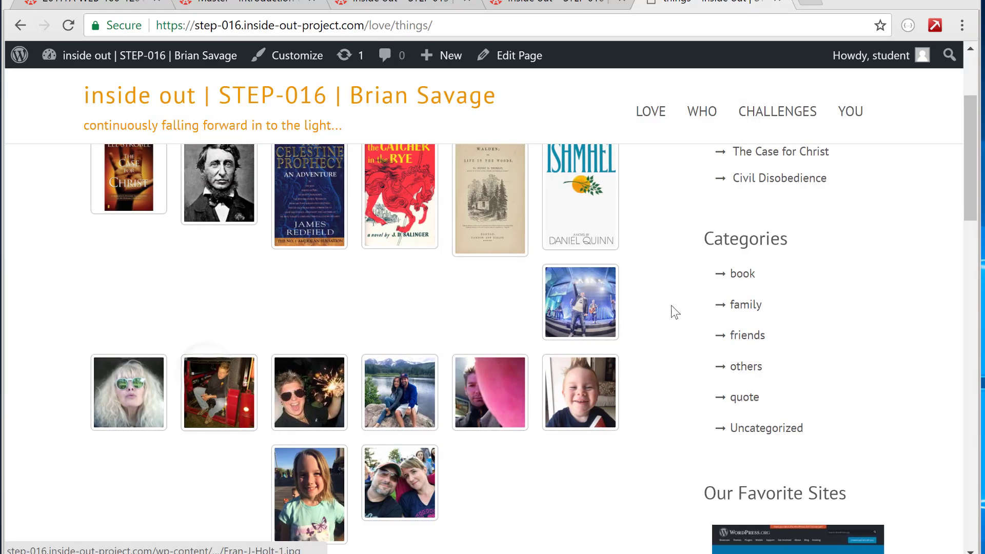
- Reopen the things page for editing and start a Posts shortcode below the second divider with the template templates/single-post.php
{"action": "left_click_drag", "start_coordinate": [970, 172], "coordinate": [970, 144]}
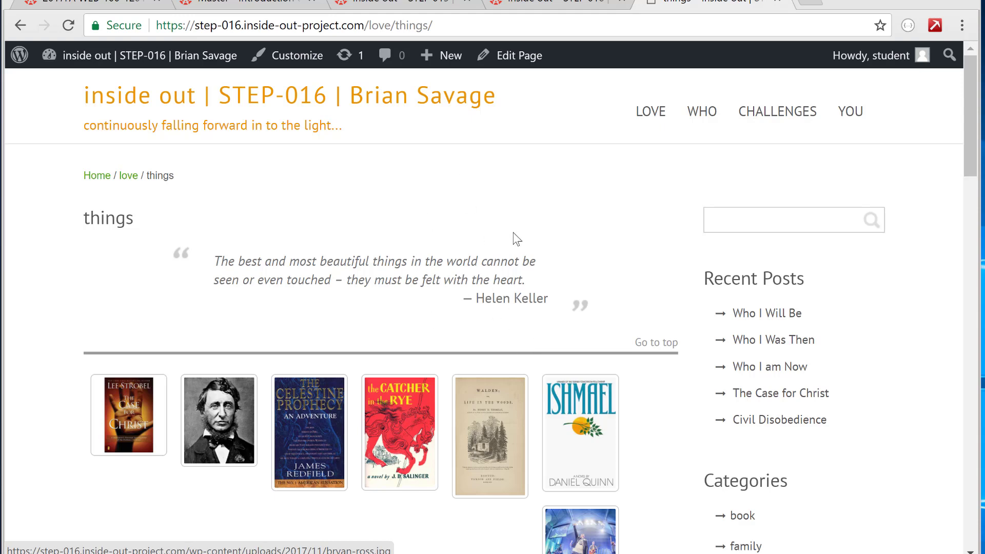
{"action": "left_click", "coordinate": [521, 55]}
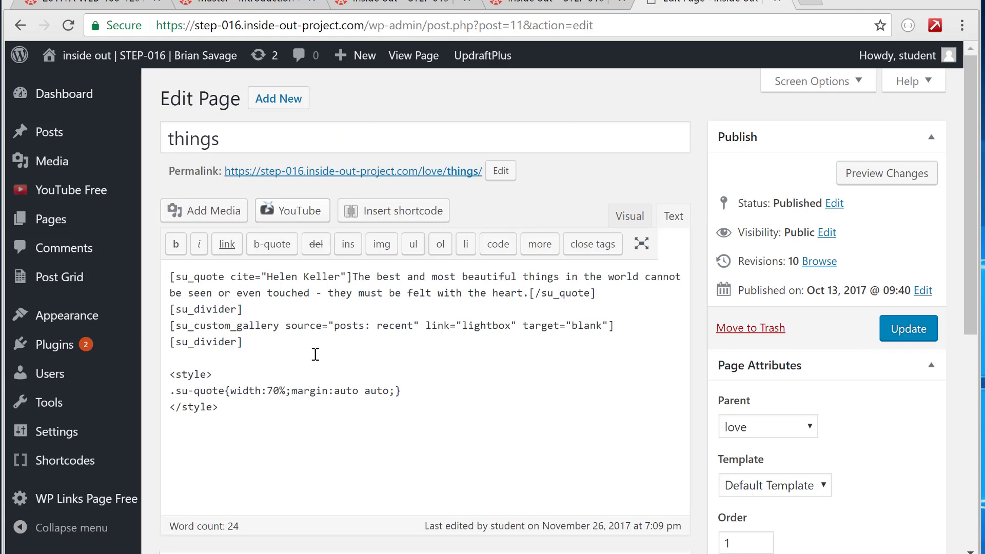
{"action": "left_click", "coordinate": [315, 353]}
{"action": "left_click", "coordinate": [400, 214]}
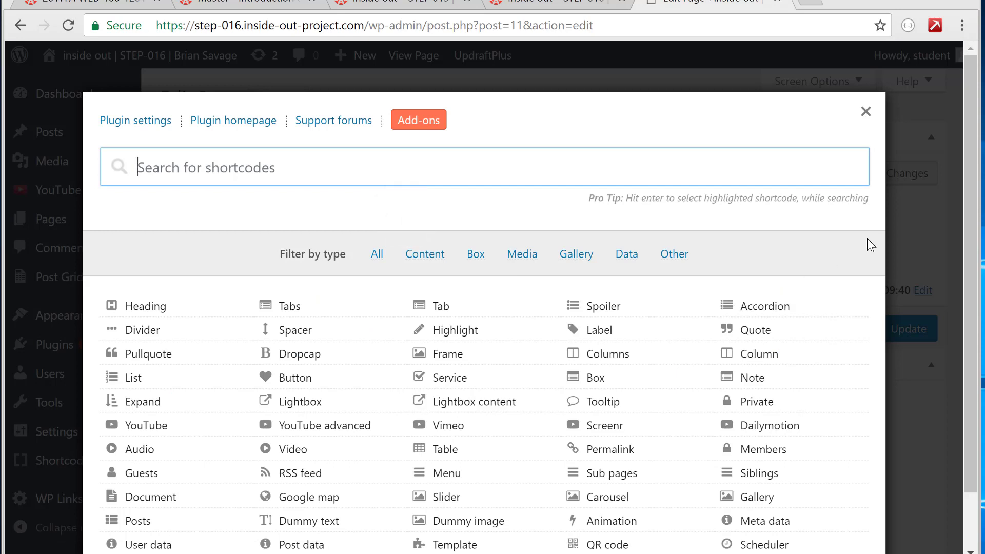
{"action": "left_click_drag", "start_coordinate": [965, 208], "coordinate": [966, 325]}
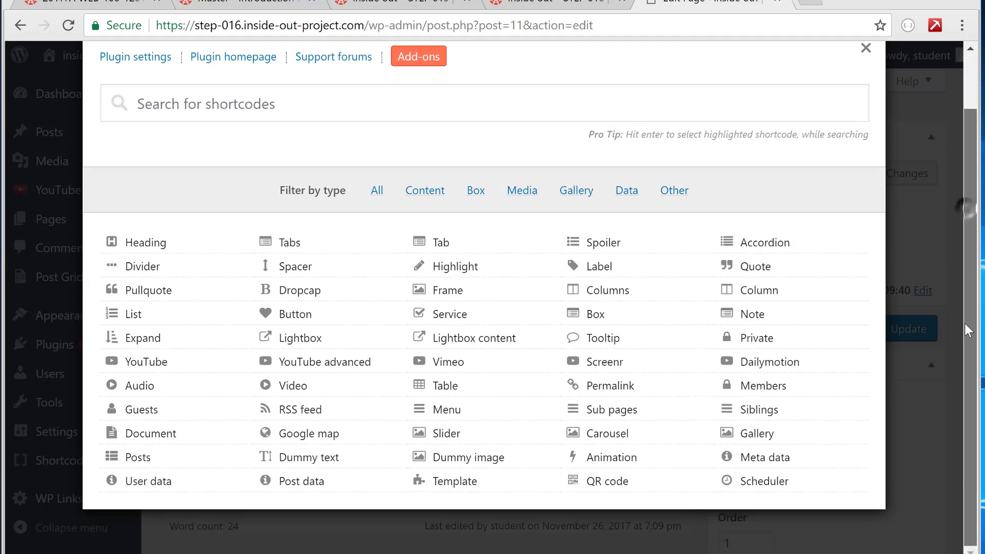
{"action": "left_click", "coordinate": [237, 462]}
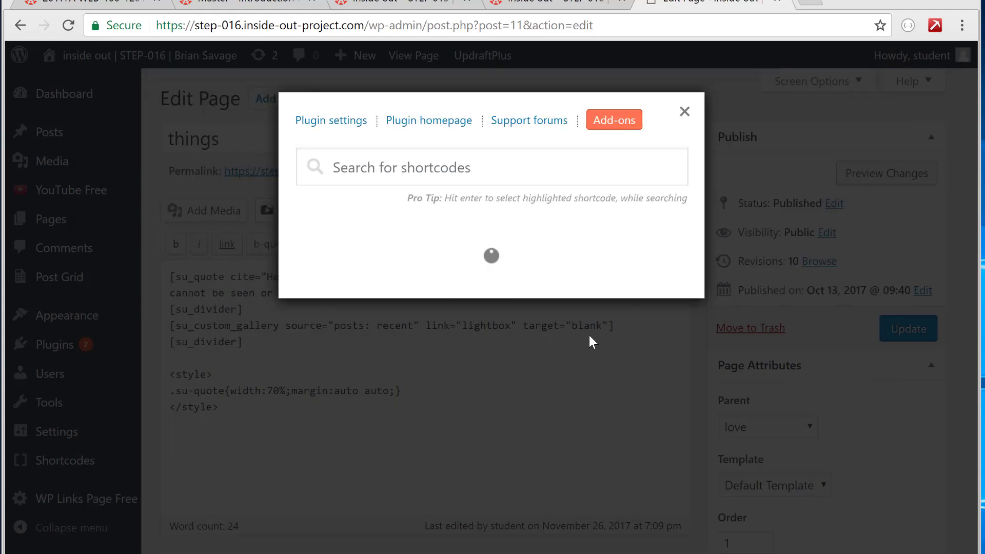
{"action": "key", "text": "ctrl+a"}
{"action": "type", "text": "templates/single-post.php"}
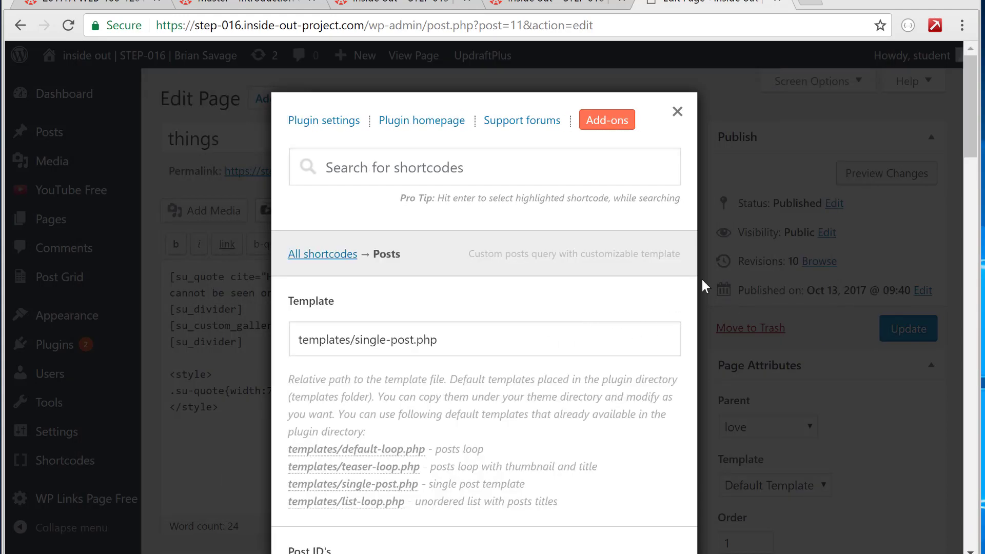
- Clear the Posts shortcode's post ID and set it to show 1 post per page of the type Posts
{"action": "left_click_drag", "start_coordinate": [970, 147], "coordinate": [966, 235]}
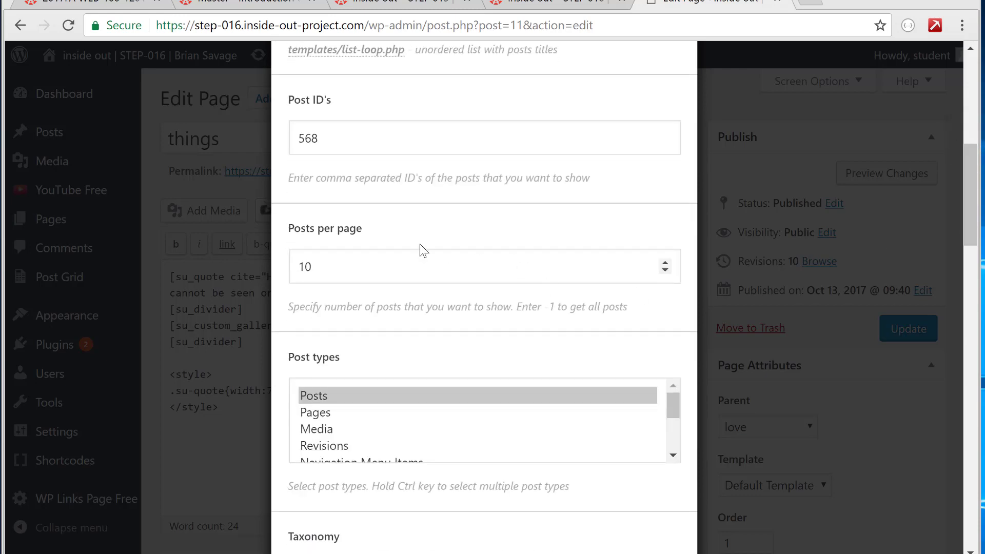
{"action": "left_click", "coordinate": [418, 149]}
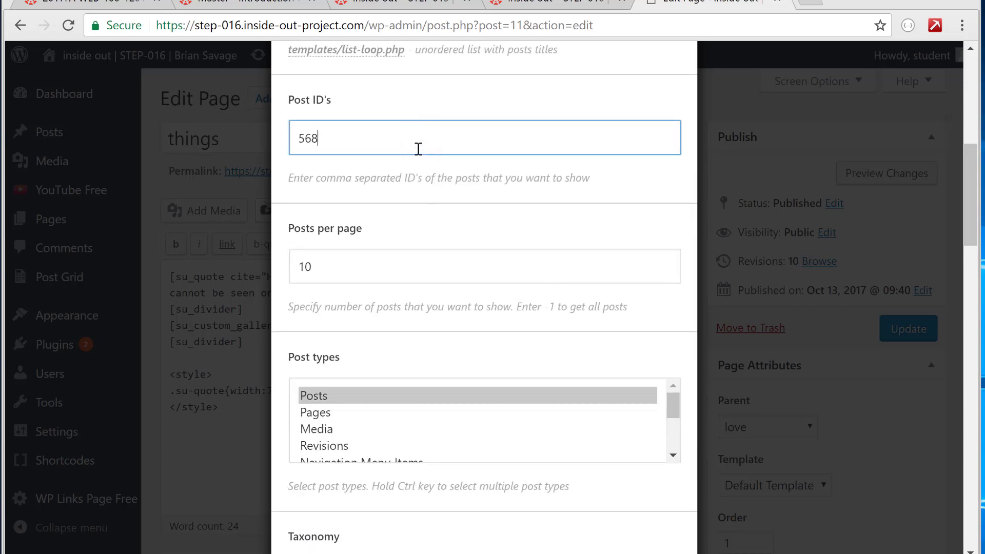
{"action": "double_click", "coordinate": [308, 138]}
{"action": "key", "text": "BackSpace"}
{"action": "left_click_drag", "start_coordinate": [978, 236], "coordinate": [970, 259]}
{"action": "left_click", "coordinate": [660, 123]}
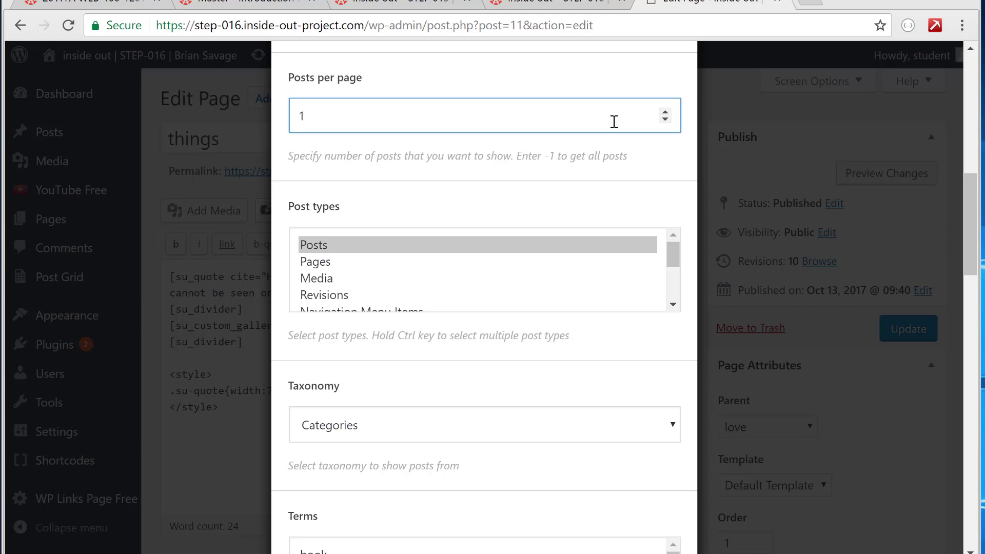
{"action": "left_click", "coordinate": [532, 244]}
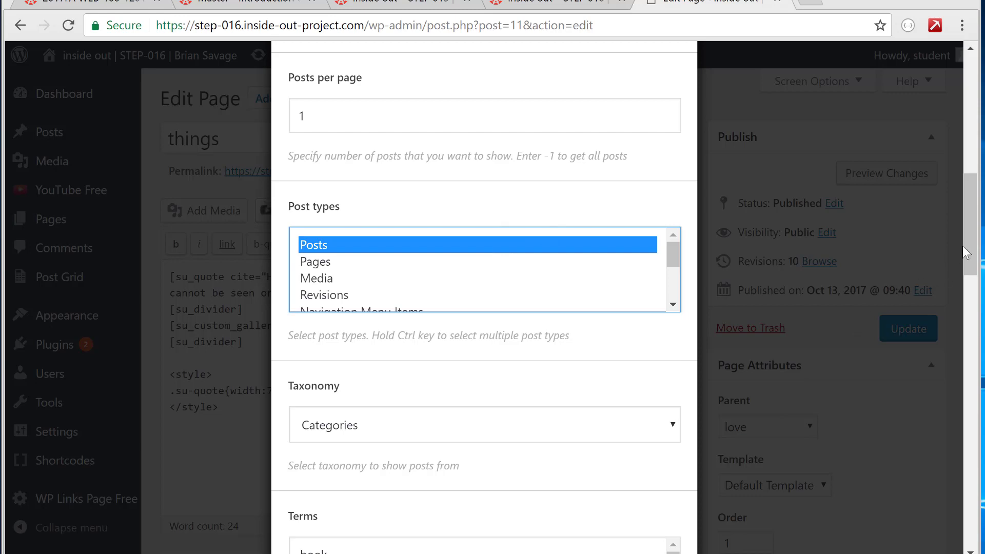
- Select book as the category term the Posts shortcode shows posts from
{"action": "left_click_drag", "start_coordinate": [971, 252], "coordinate": [970, 324]}
{"action": "left_click_drag", "start_coordinate": [500, 190], "coordinate": [485, 215]}
{"action": "left_click", "coordinate": [483, 200]}
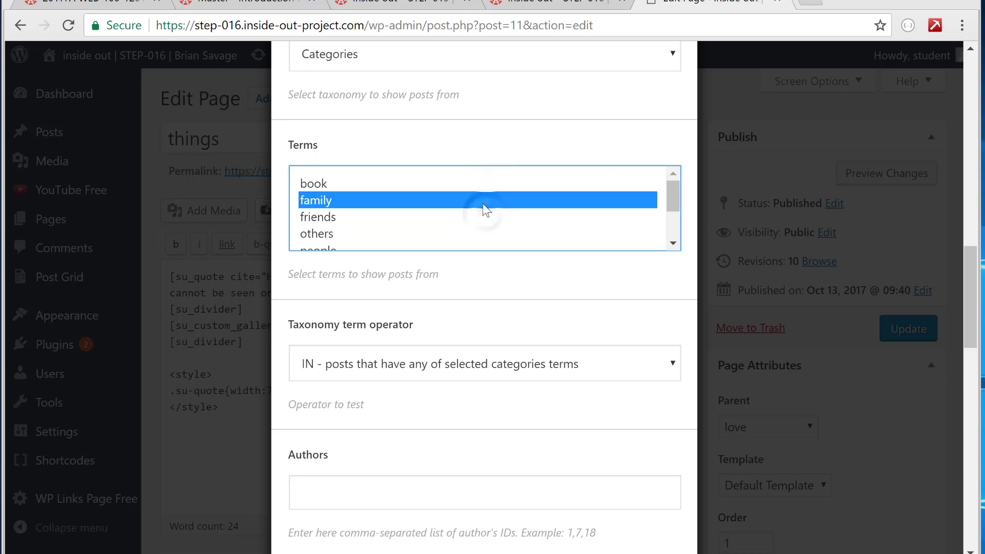
{"action": "left_click", "coordinate": [479, 184]}
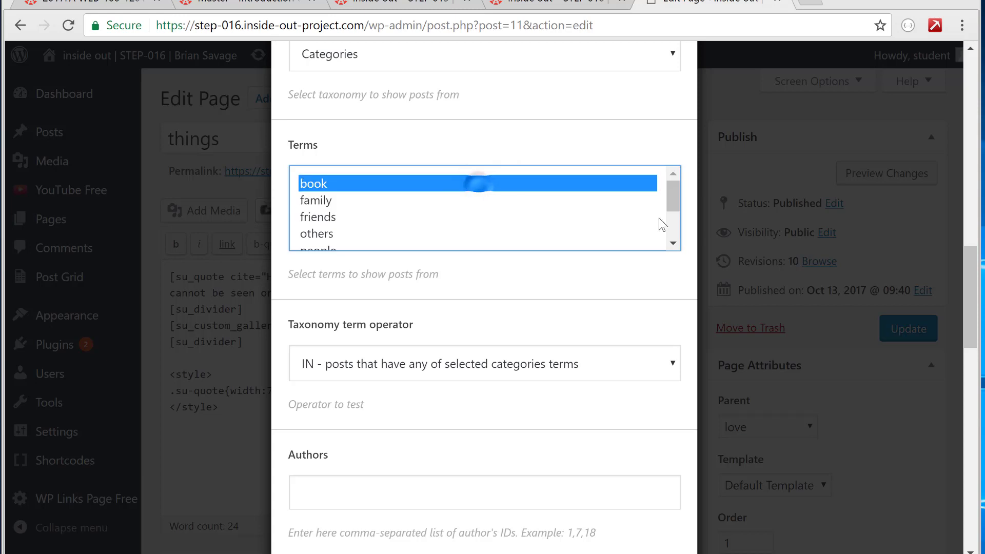
- Add family, friends, others and people to the selected category terms of the Posts shortcode
{"action": "left_click", "coordinate": [673, 243]}
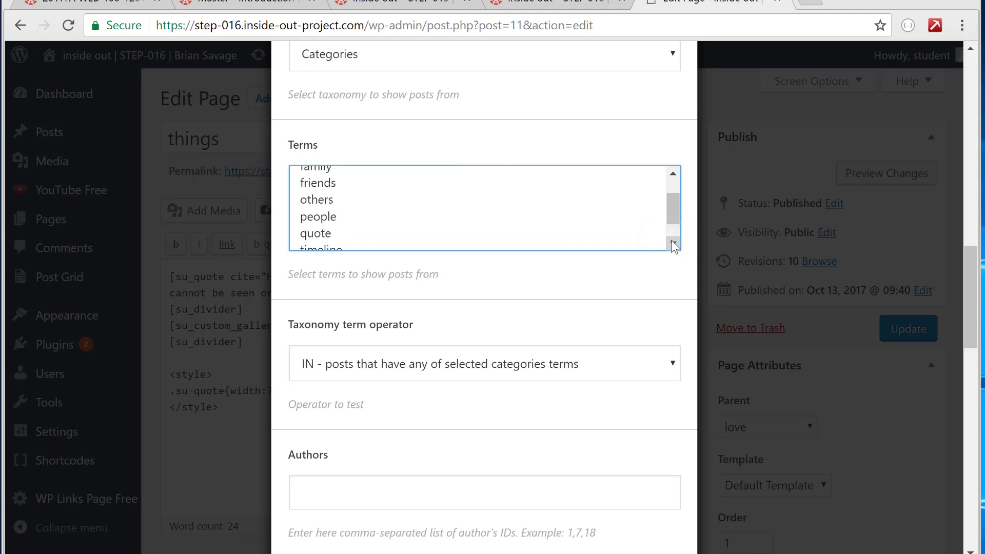
{"action": "left_click", "coordinate": [673, 243]}
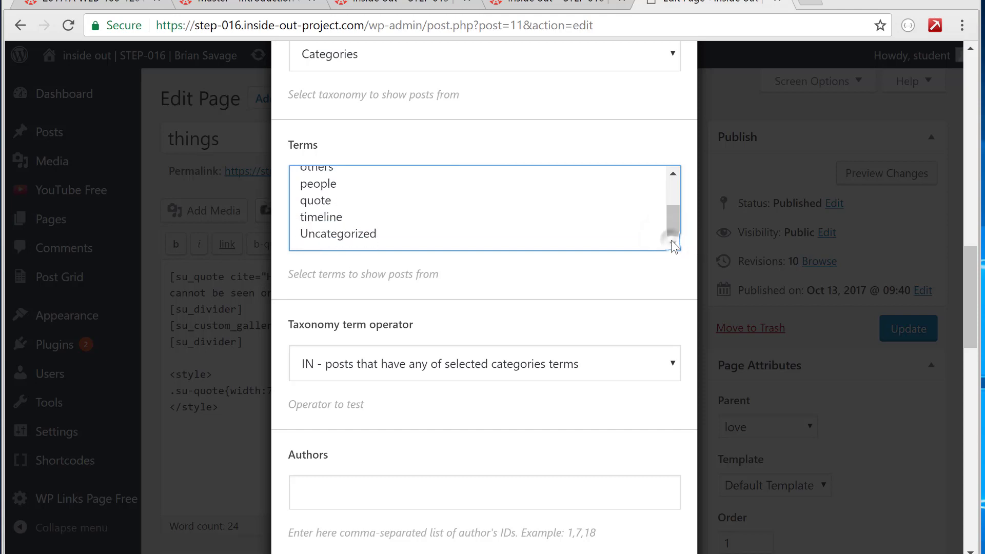
{"action": "left_click", "coordinate": [669, 196]}
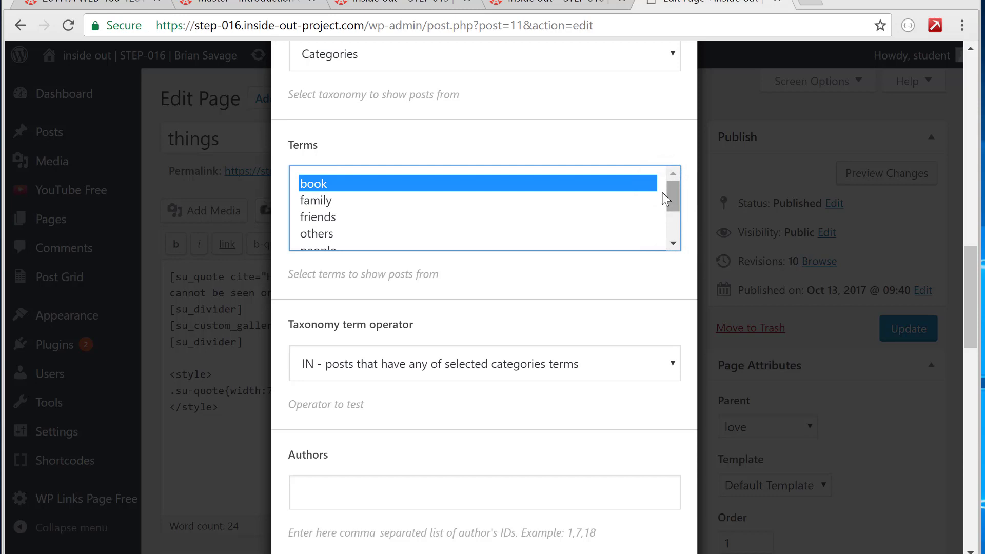
{"action": "mouse_move", "coordinate": [678, 192]}
{"action": "left_mouse_down"}
{"action": "mouse_move", "coordinate": [666, 222]}
{"action": "mouse_move", "coordinate": [676, 186]}
{"action": "left_mouse_up"}
{"action": "left_click", "coordinate": [378, 201], "text": "ctrl"}
{"action": "left_click", "coordinate": [372, 224], "text": "ctrl"}
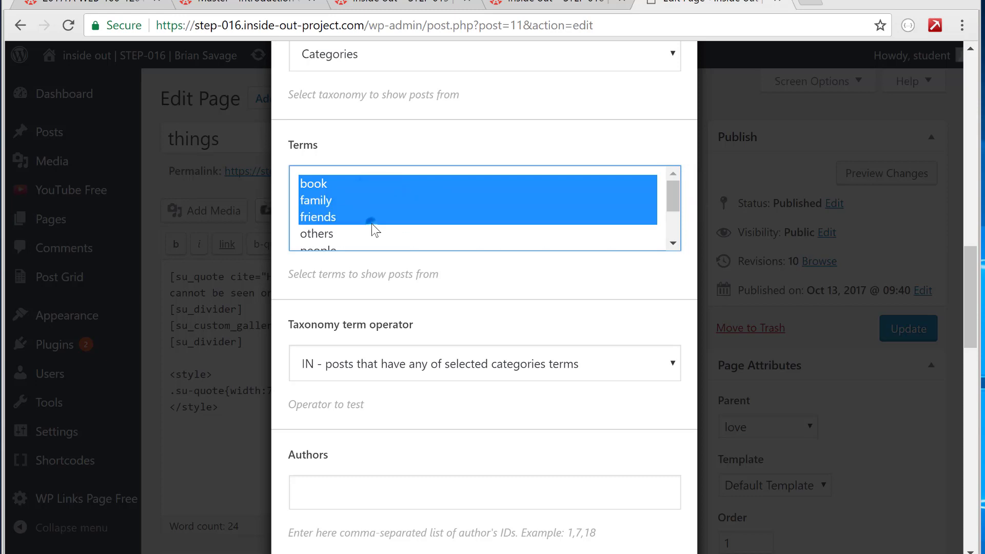
{"action": "left_click", "coordinate": [371, 234], "text": "ctrl"}
{"action": "scroll", "coordinate": [673, 213], "scroll_direction": "down", "scroll_amount": 2}
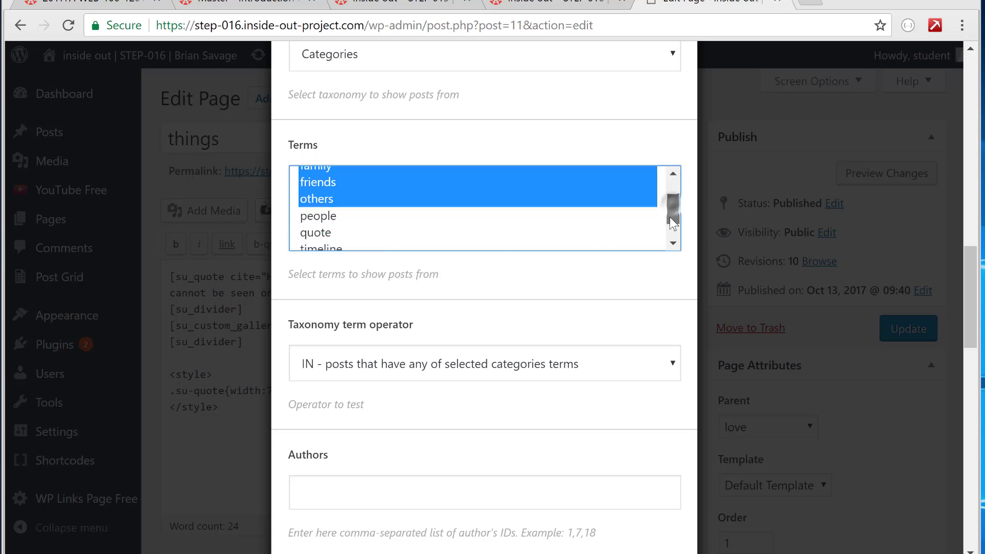
{"action": "left_click", "coordinate": [568, 214], "text": "ctrl"}
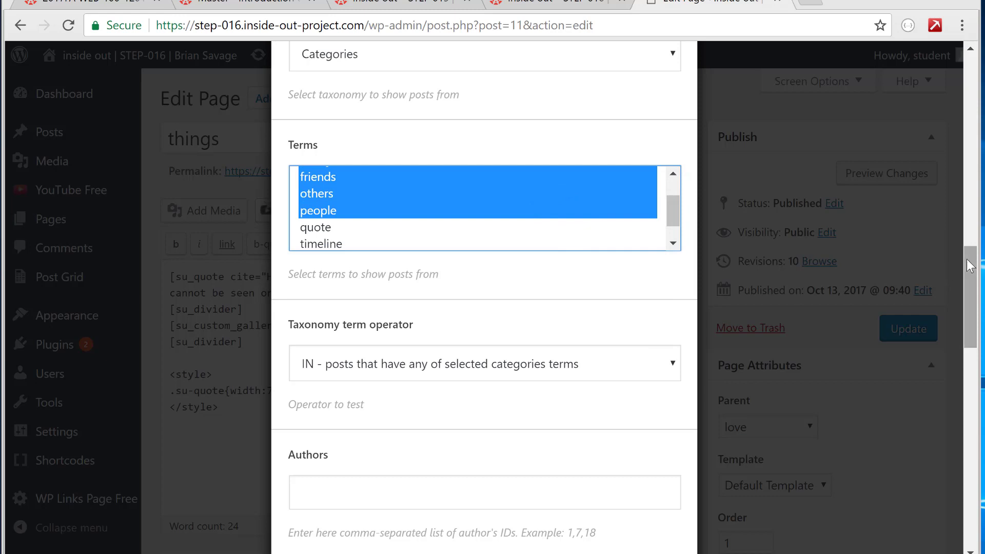
- Preview the configured Posts shortcode and insert it into the things page below the second divider
{"action": "left_click_drag", "start_coordinate": [969, 269], "coordinate": [974, 468]}
{"action": "left_click", "coordinate": [662, 483]}
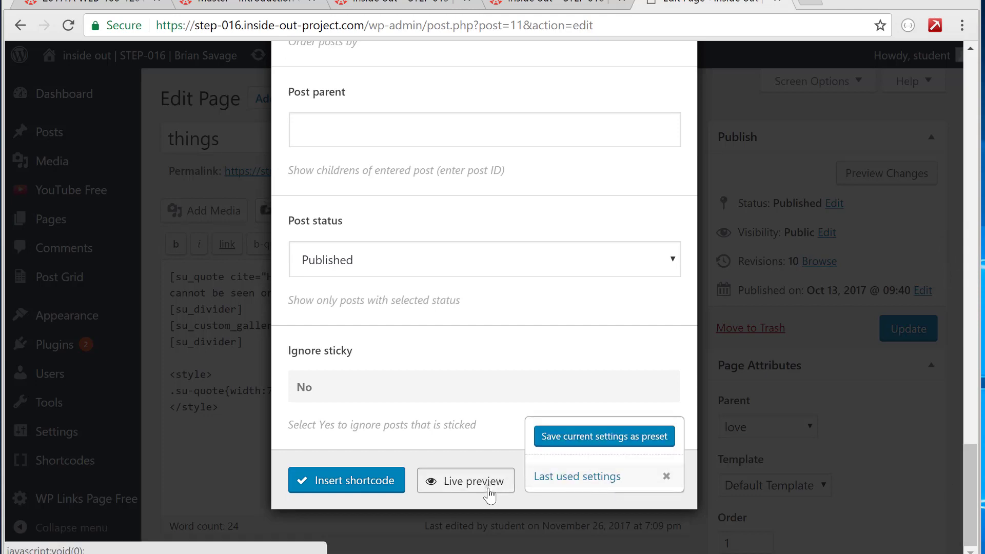
{"action": "left_click", "coordinate": [487, 489]}
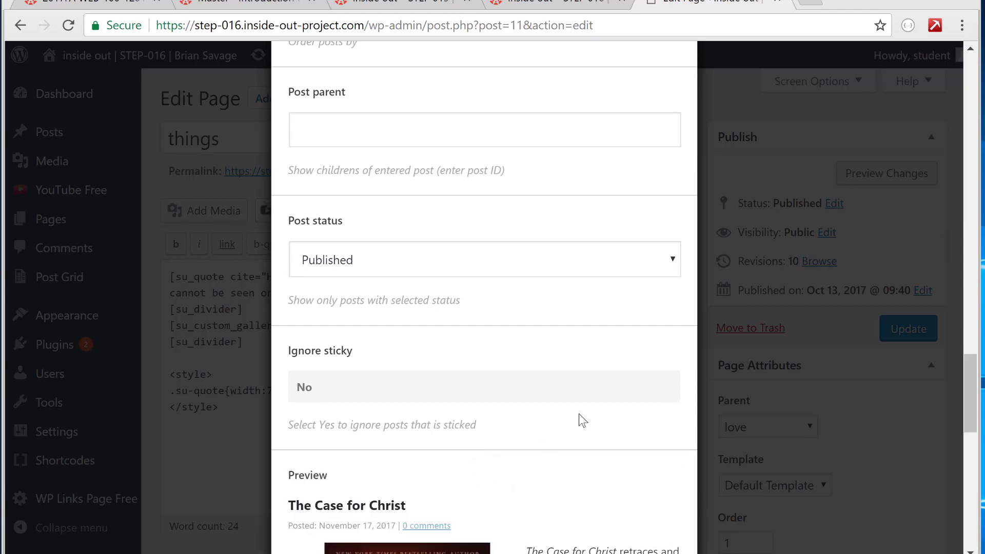
{"action": "left_click_drag", "start_coordinate": [971, 385], "coordinate": [967, 496]}
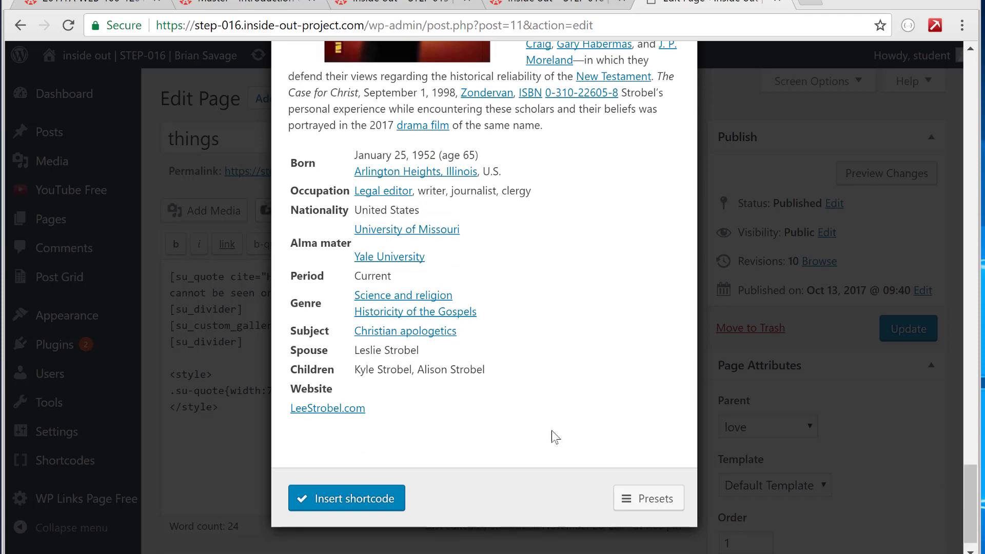
{"action": "left_click", "coordinate": [384, 501]}
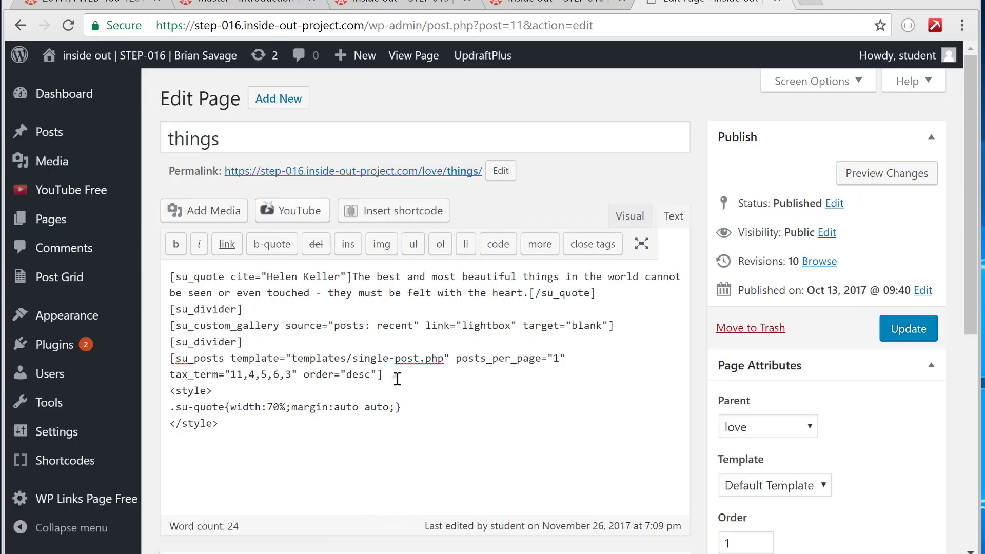
- Remove the posts_per_page="1" attribute from the su_posts shortcode in the page text
{"action": "left_click_drag", "start_coordinate": [385, 375], "coordinate": [159, 361]}
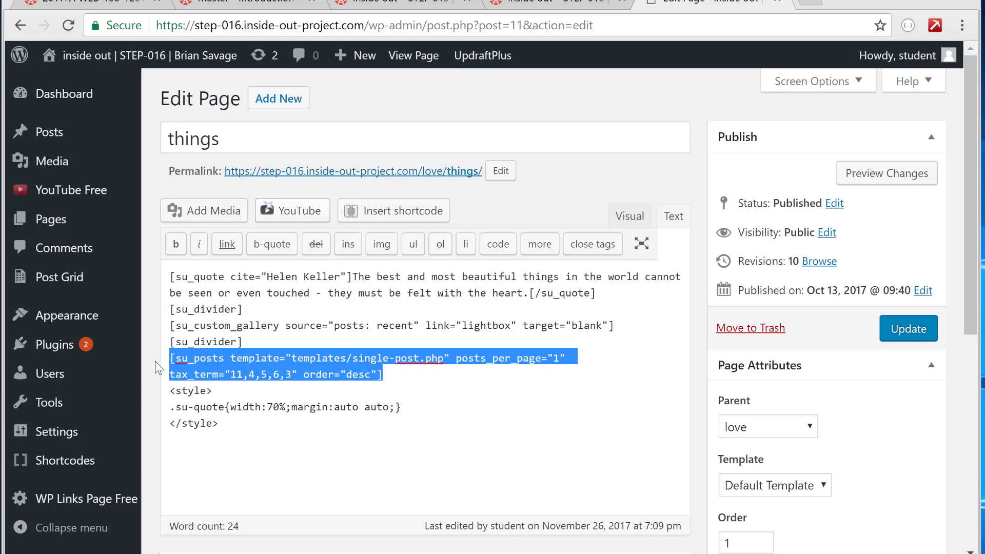
{"action": "left_click", "coordinate": [410, 363]}
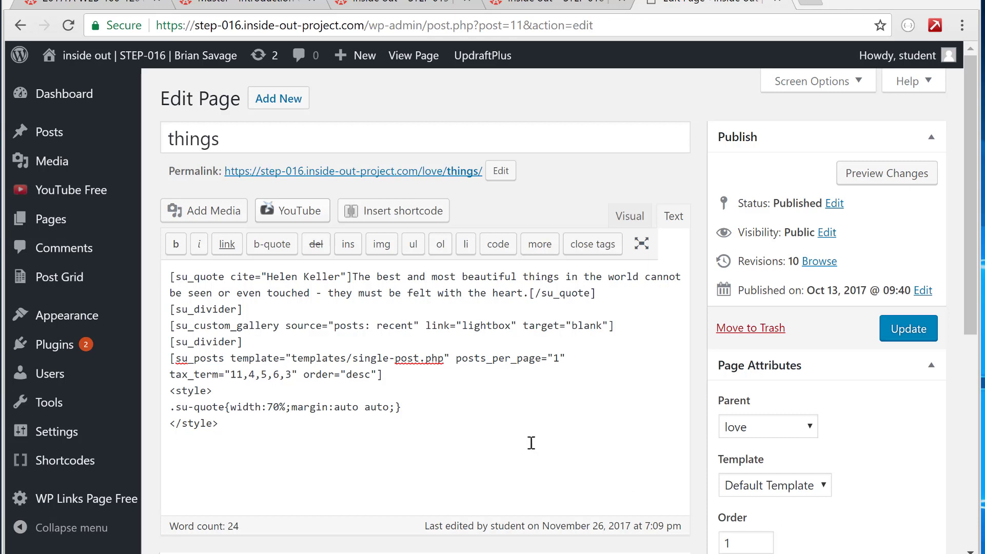
{"action": "left_click", "coordinate": [506, 390]}
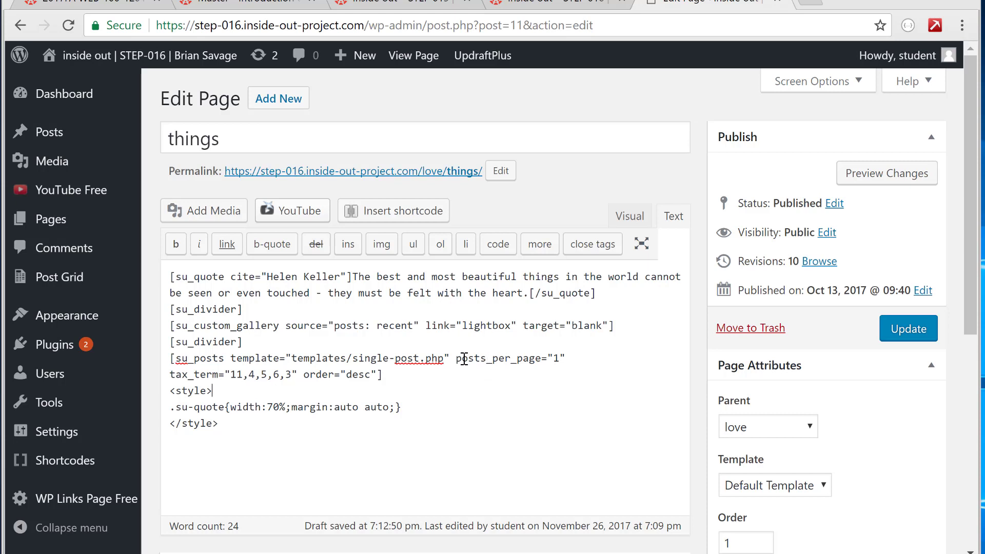
{"action": "left_click_drag", "start_coordinate": [451, 353], "coordinate": [375, 373]}
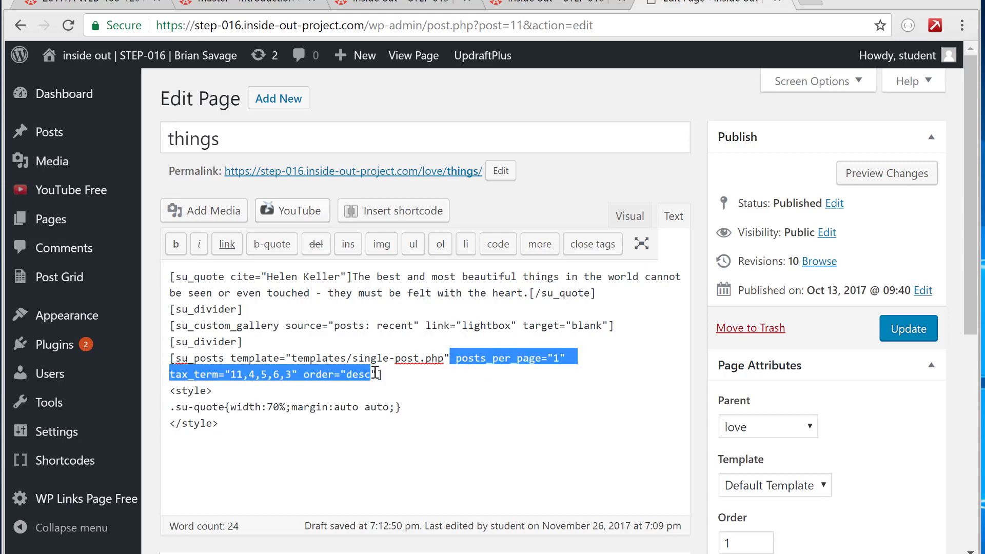
{"action": "left_click", "coordinate": [290, 374]}
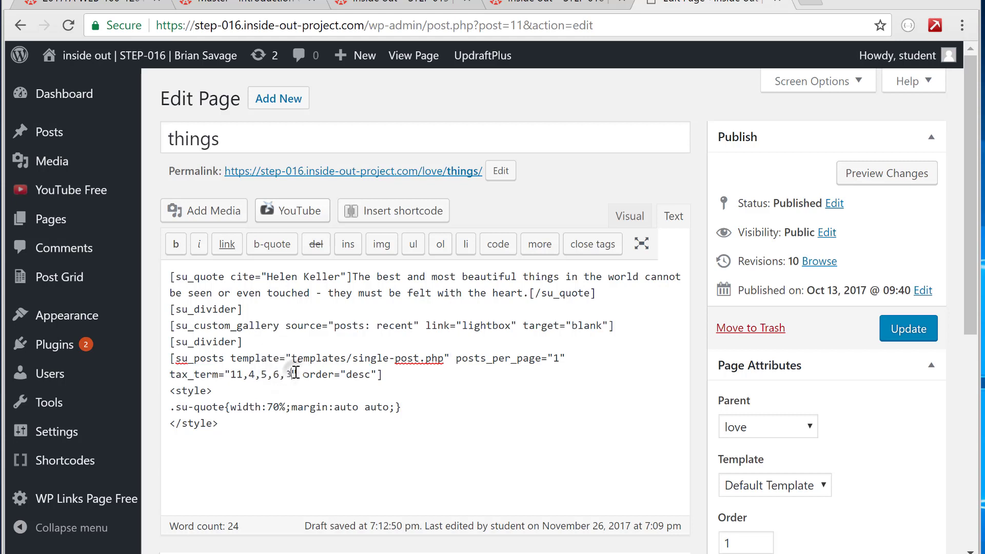
{"action": "left_click", "coordinate": [450, 355]}
{"action": "left_click_drag", "start_coordinate": [449, 355], "coordinate": [566, 357]}
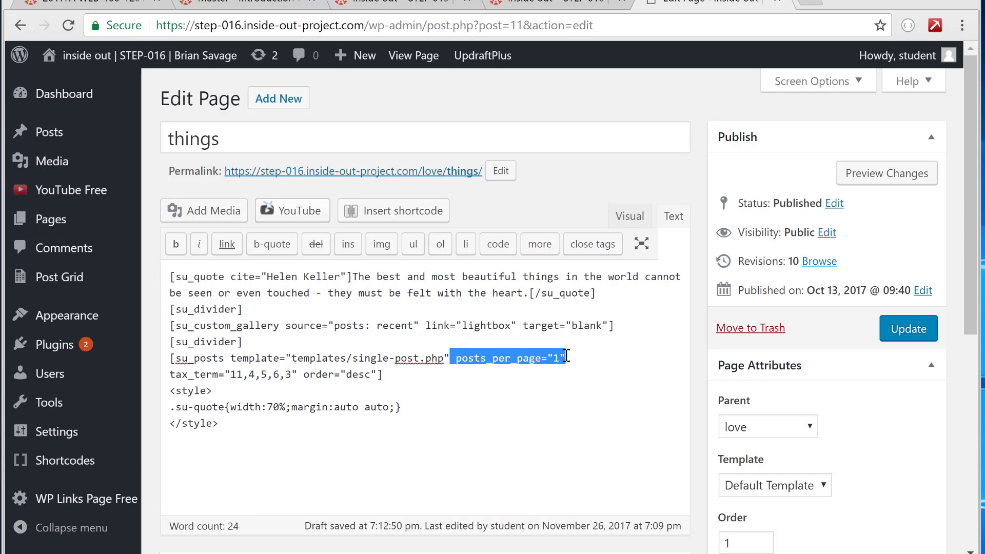
{"action": "key", "text": "BackSpace"}
{"action": "key", "text": "BackSpace"}
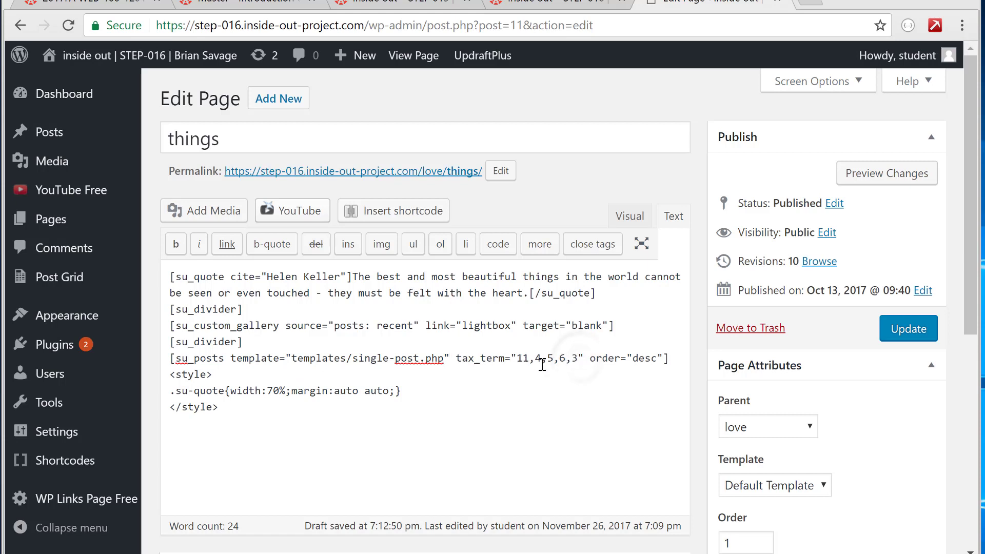
- Shorten the su_posts tax_term list to "11,4,5" and add orderby="rand" after order="desc"
{"action": "left_click_drag", "start_coordinate": [555, 358], "coordinate": [578, 358]}
{"action": "key", "text": "BackSpace"}
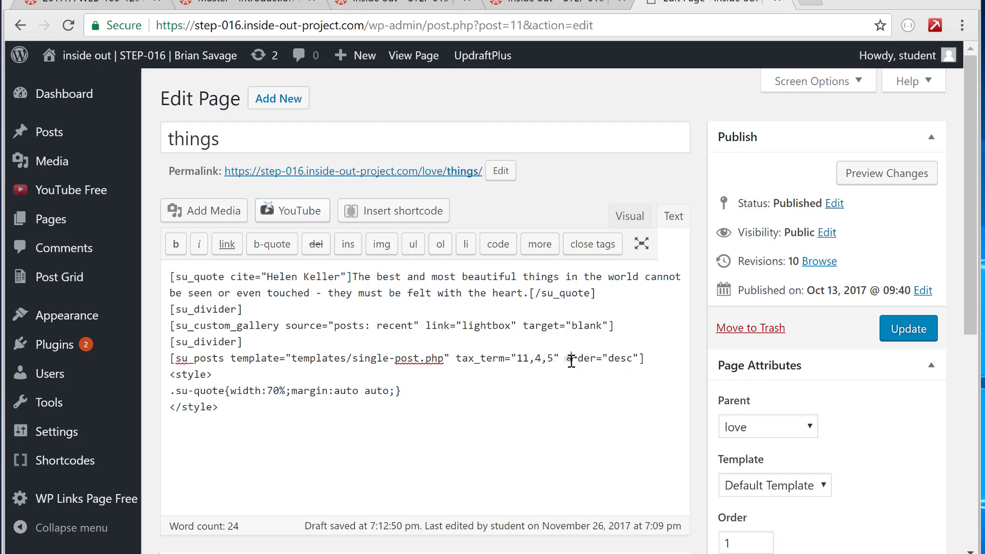
{"action": "left_click_drag", "start_coordinate": [566, 358], "coordinate": [641, 357]}
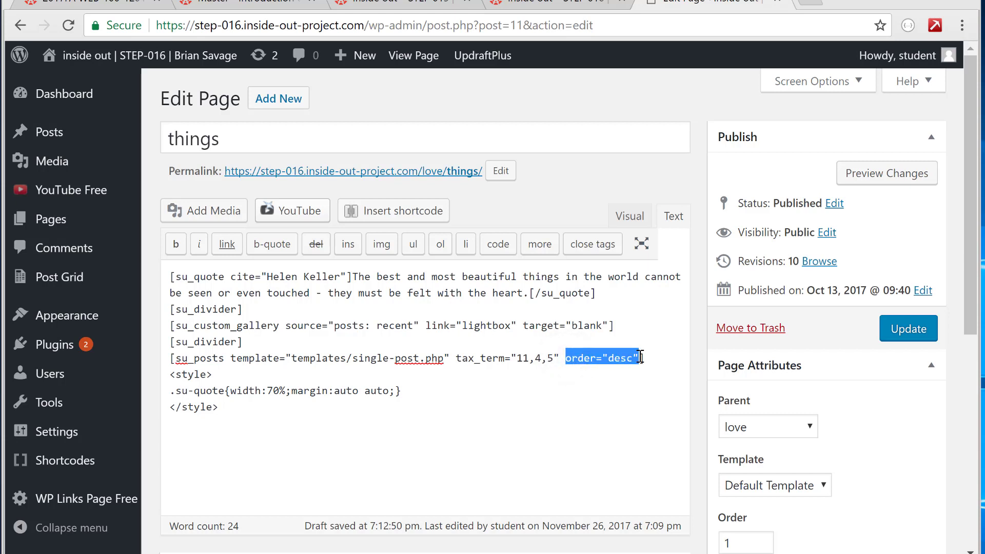
{"action": "type", "text": "order=\"desc\" orderby=\"rand\""}
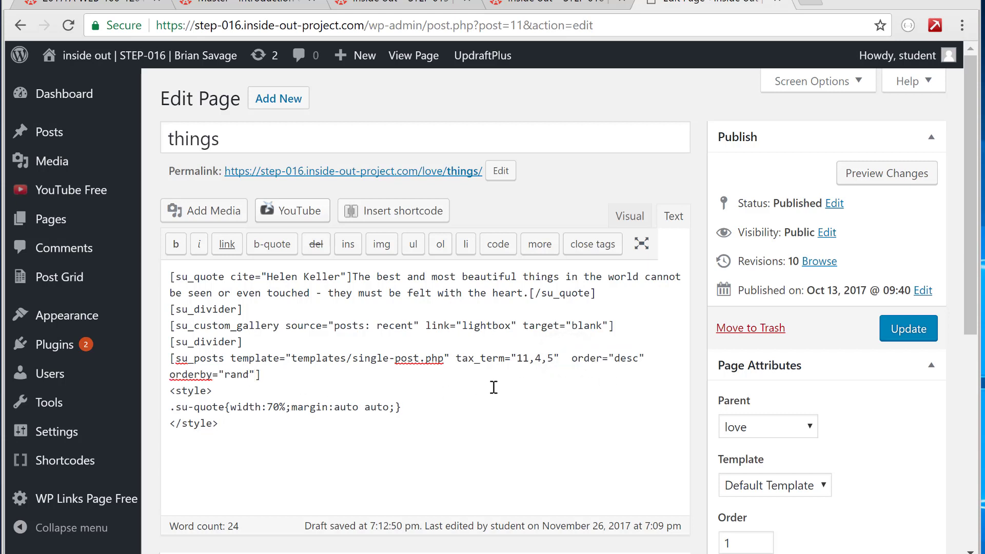
{"action": "left_click", "coordinate": [564, 358]}
{"action": "key", "text": "BackSpace"}
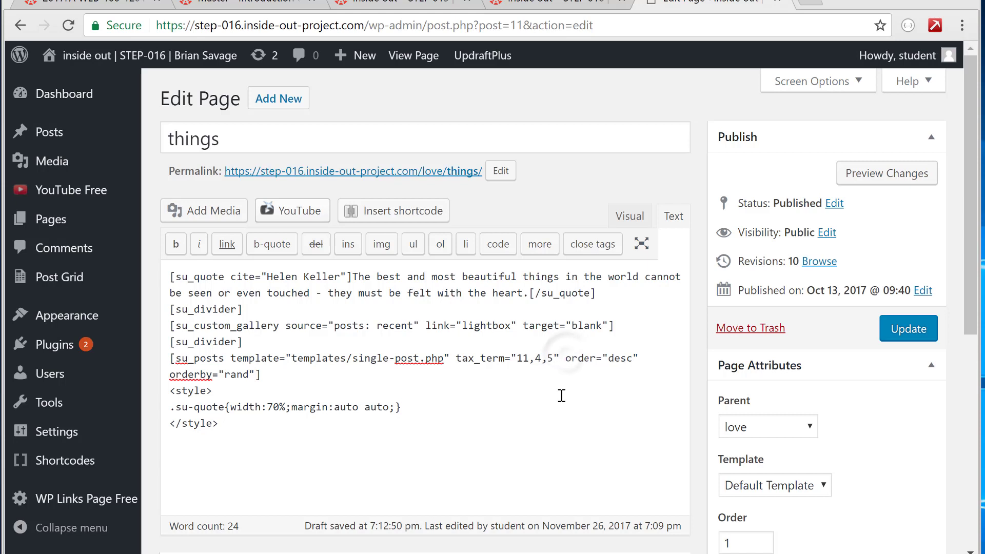
- Copy the [su_divider] shortcode onto a new line below the su_posts shortcode and update the page
{"action": "left_click", "coordinate": [896, 331]}
{"action": "left_click_drag", "start_coordinate": [248, 307], "coordinate": [129, 313]}
{"action": "key", "text": "ctrl+c"}
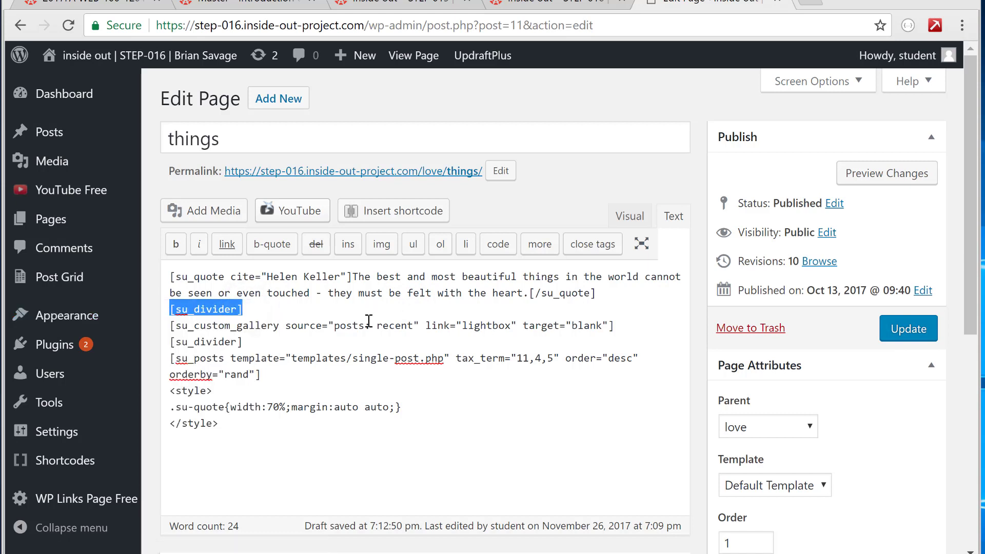
{"action": "left_click", "coordinate": [318, 384]}
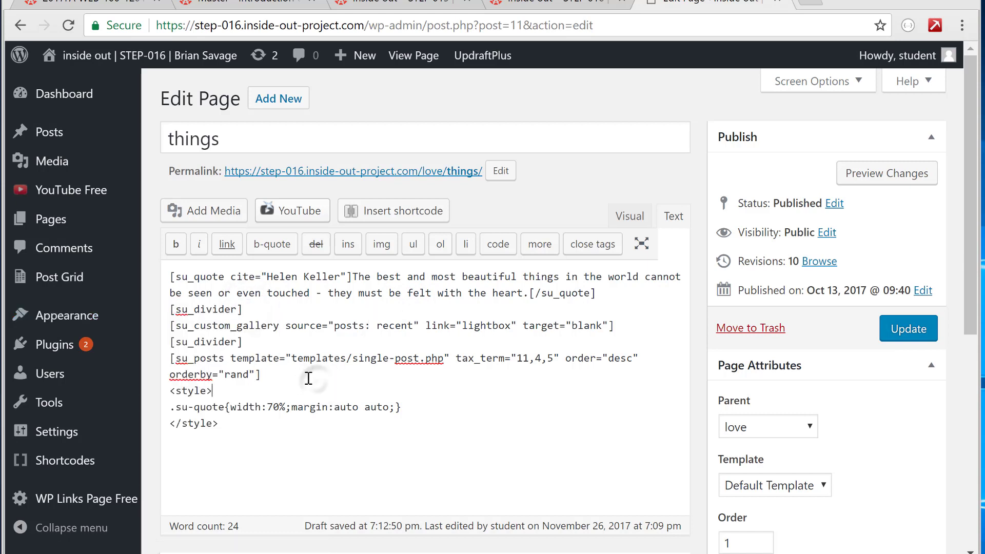
{"action": "left_click", "coordinate": [308, 379]}
{"action": "key", "text": "Return"}
{"action": "key", "text": "ctrl+v"}
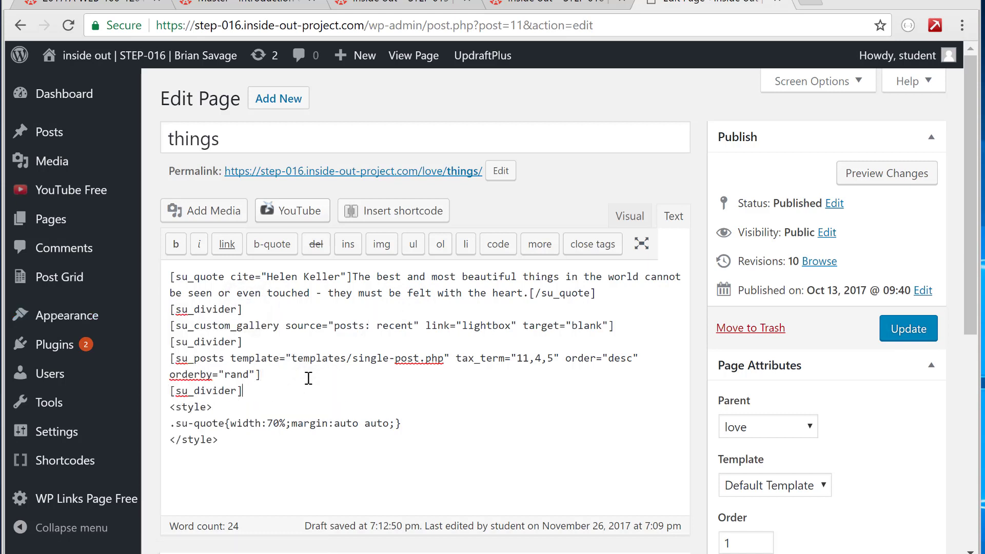
{"action": "left_click", "coordinate": [909, 338]}
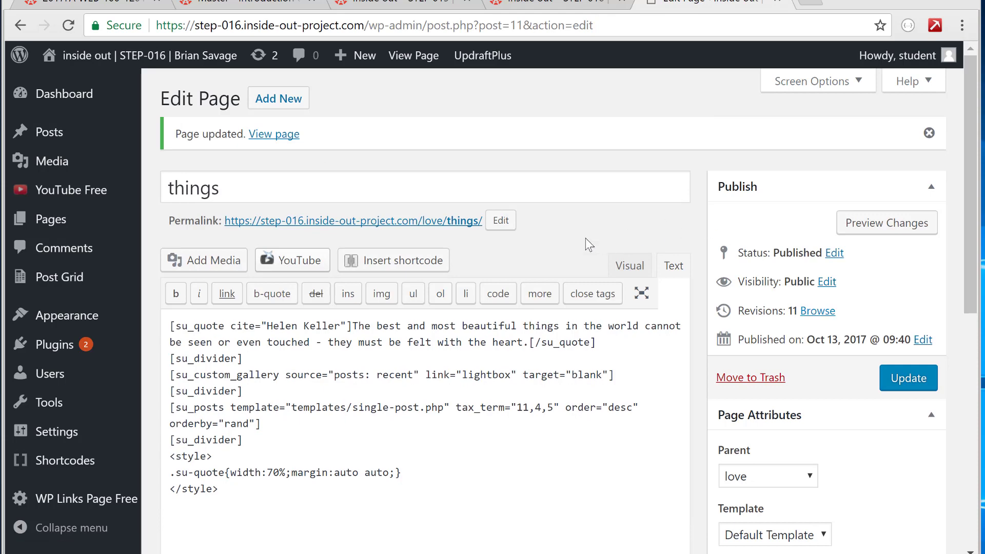
- View the live things page, examine its posts section and test the last divider's Go to top link
{"action": "left_click", "coordinate": [456, 222]}
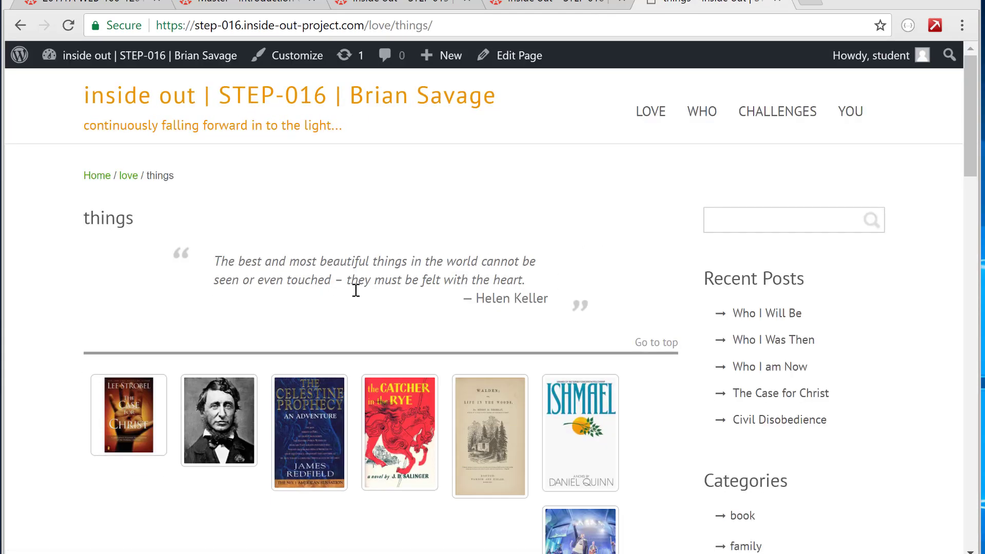
{"action": "left_click_drag", "start_coordinate": [975, 167], "coordinate": [955, 302]}
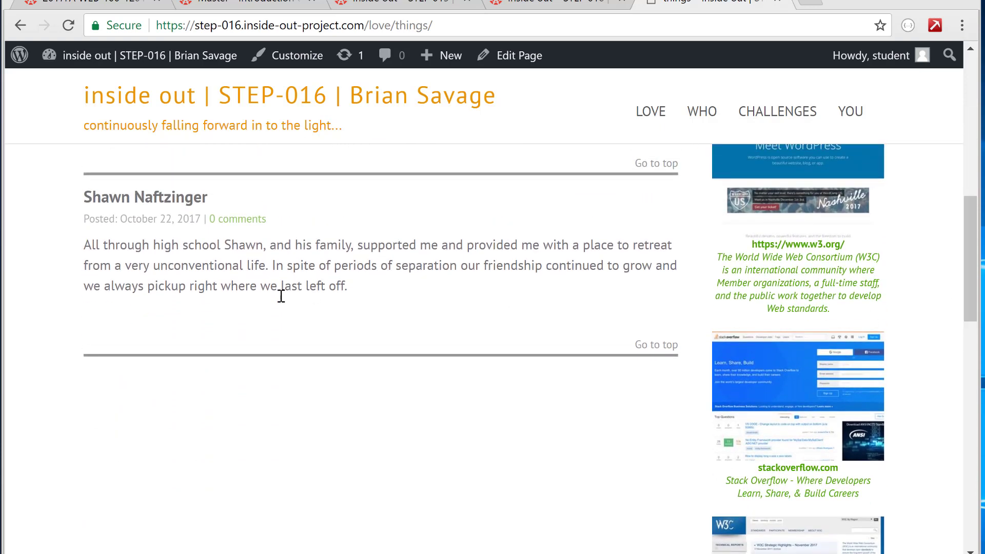
{"action": "left_click", "coordinate": [656, 350]}
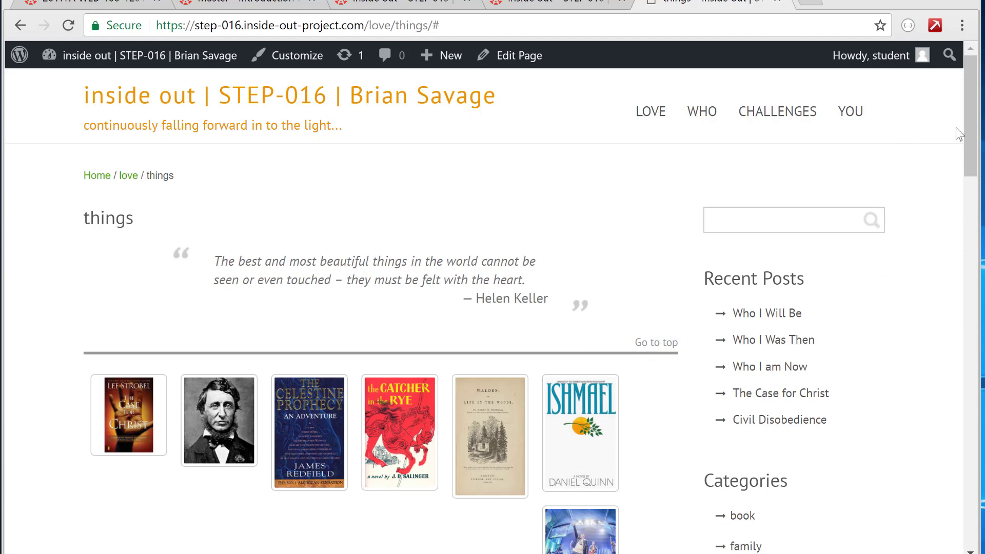
{"action": "left_click_drag", "start_coordinate": [970, 132], "coordinate": [970, 265]}
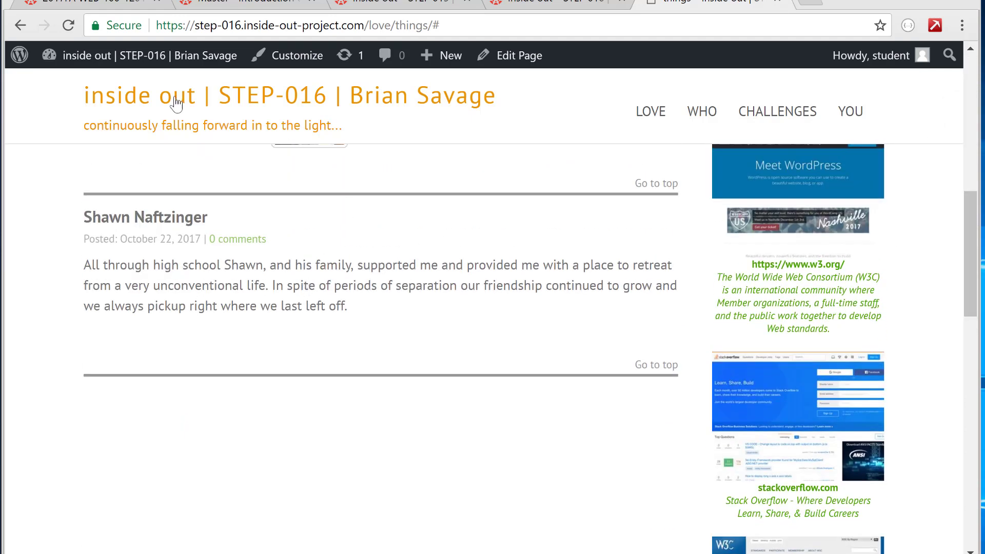
- Reload the live things page several times and check which random post appears below the second divider after each reload
{"action": "left_click", "coordinate": [69, 25]}
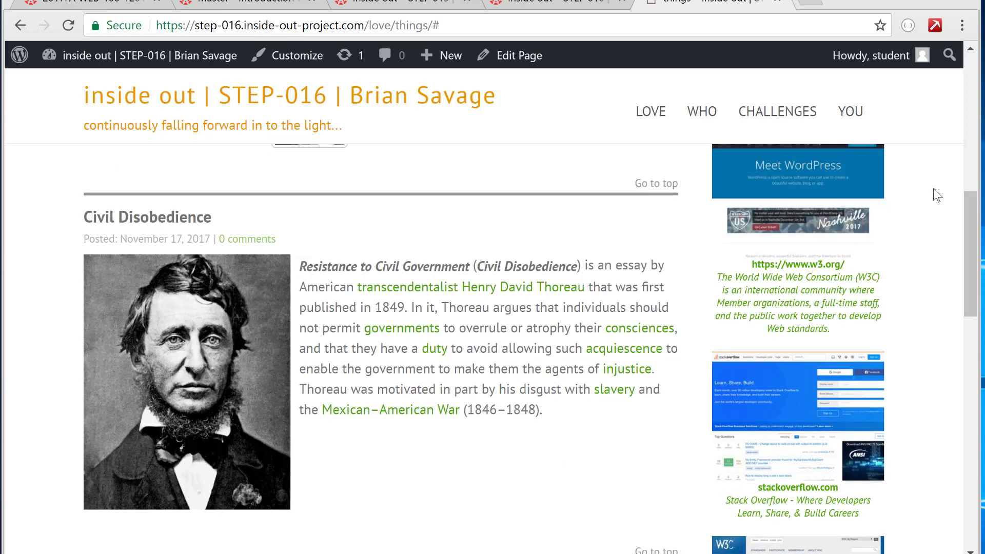
{"action": "left_click_drag", "start_coordinate": [975, 220], "coordinate": [979, 69]}
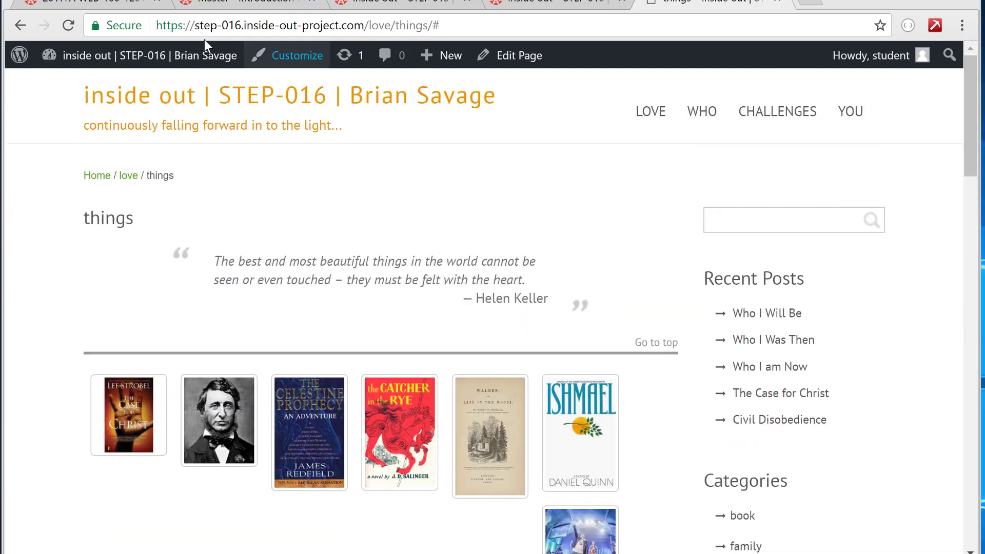
{"action": "left_click", "coordinate": [69, 25]}
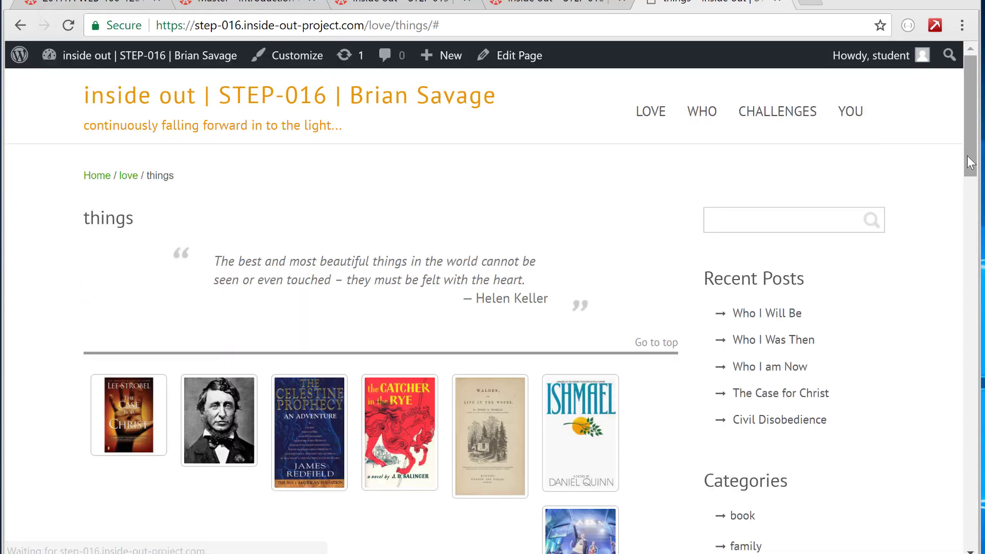
{"action": "scroll", "coordinate": [970, 233], "scroll_direction": "down", "scroll_amount": 4}
{"action": "scroll", "coordinate": [970, 233], "scroll_direction": "down", "scroll_amount": 9}
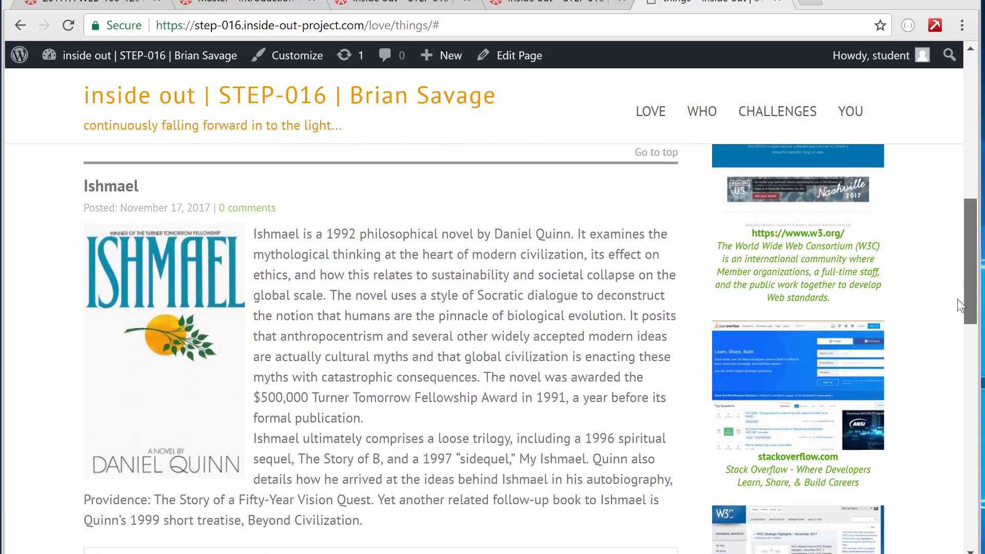
{"action": "scroll", "coordinate": [960, 300], "scroll_direction": "up", "scroll_amount": 13}
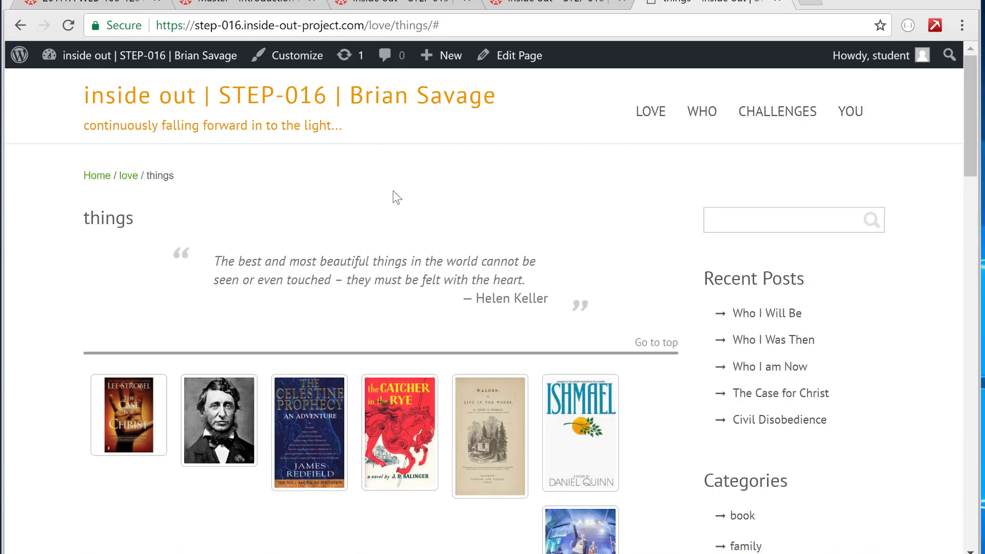
{"action": "left_click", "coordinate": [68, 25]}
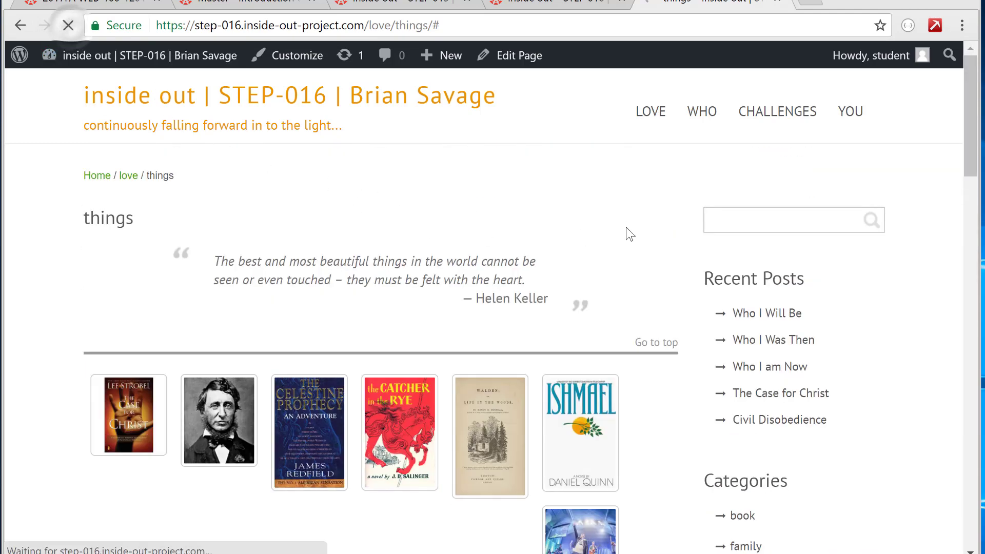
{"action": "mouse_move", "coordinate": [975, 154]}
{"action": "left_mouse_down"}
{"action": "mouse_move", "coordinate": [975, 470]}
{"action": "mouse_move", "coordinate": [975, 156]}
{"action": "left_mouse_up"}
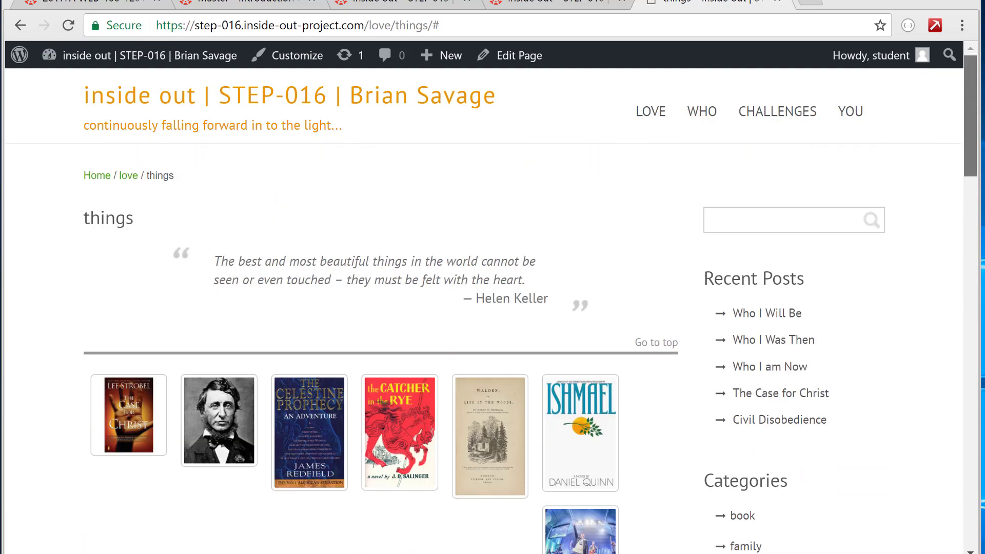